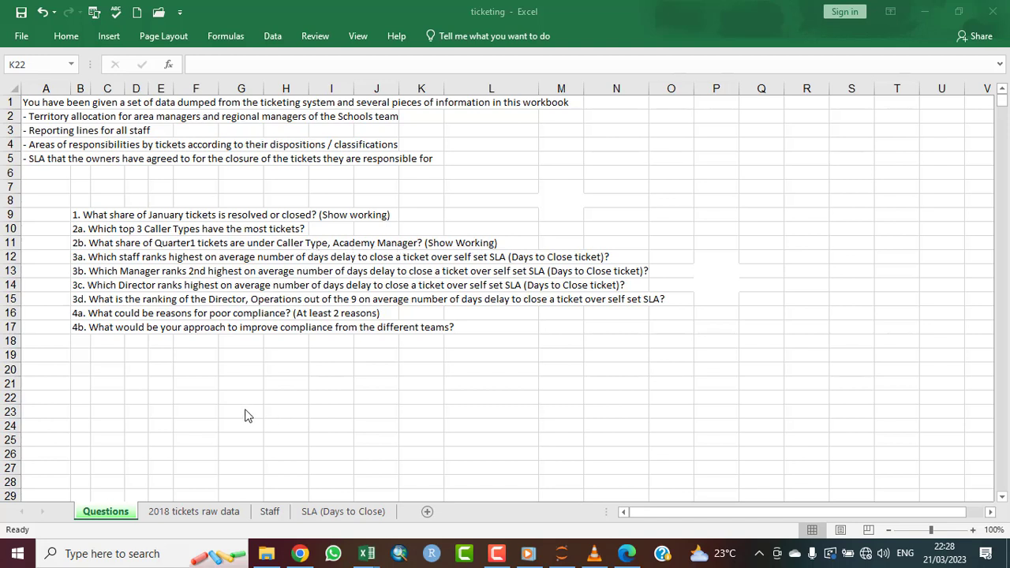
- Convert the 2018 tickets raw data in A1:M41849 into a table with headers
{"action": "left_click", "coordinate": [177, 512]}
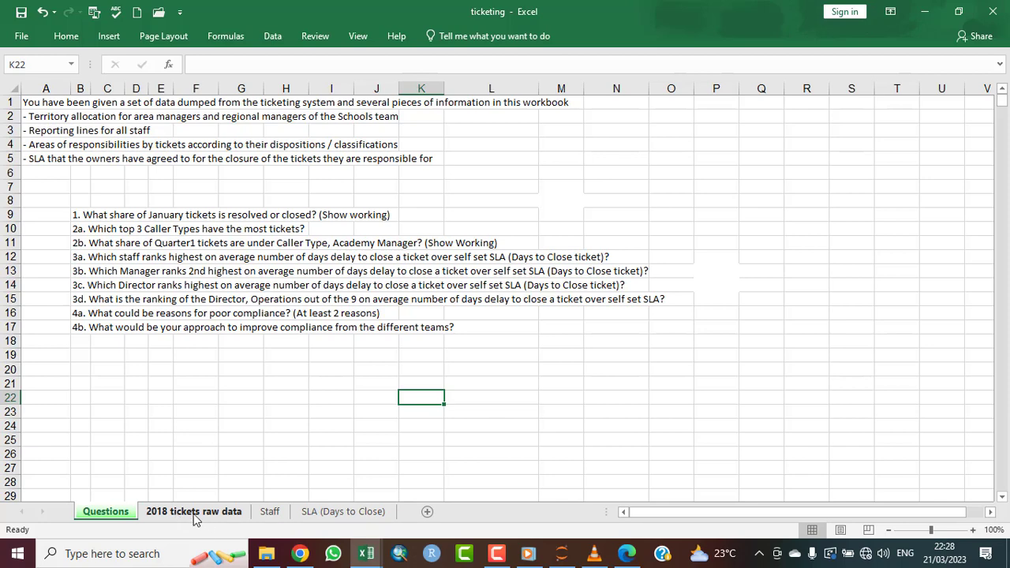
{"action": "left_click", "coordinate": [192, 513]}
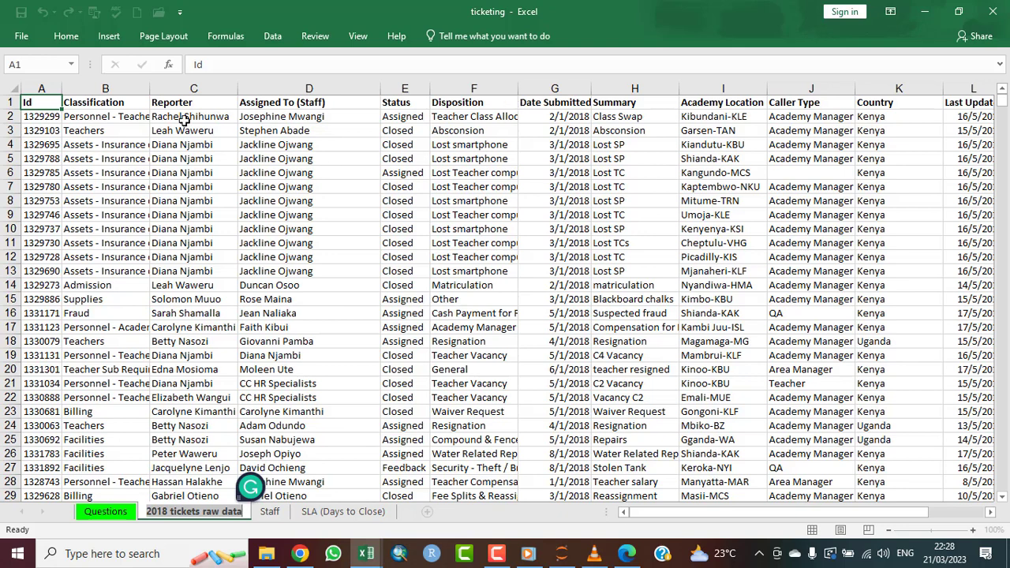
{"action": "left_click", "coordinate": [127, 103]}
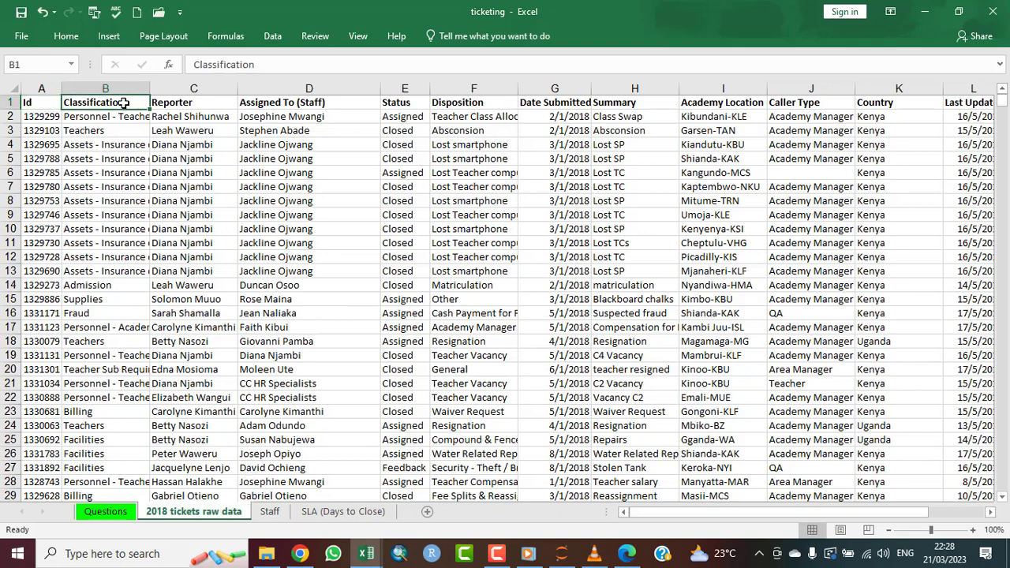
{"action": "left_click", "coordinate": [46, 101]}
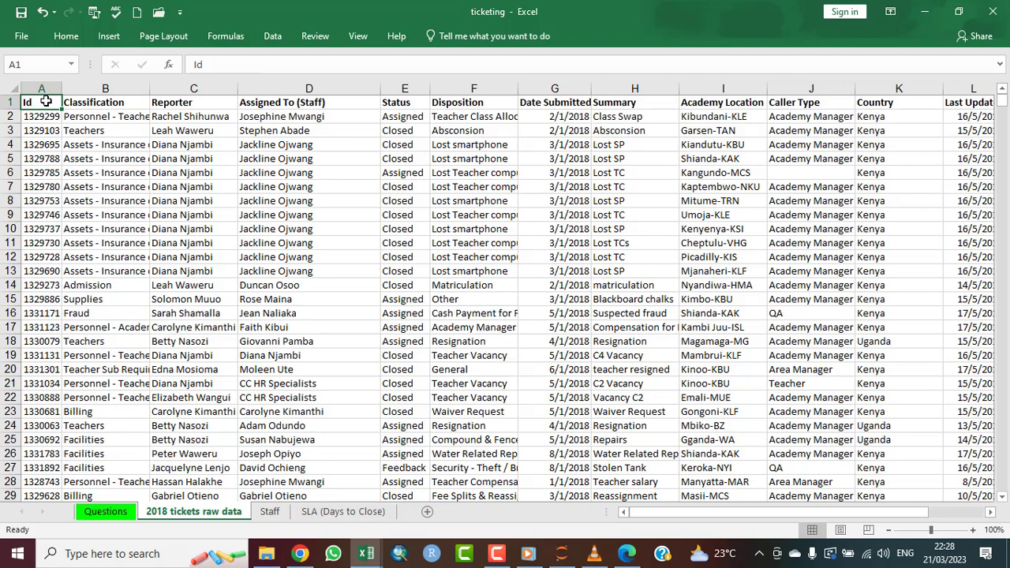
{"action": "key", "text": "ctrl+shift+End"}
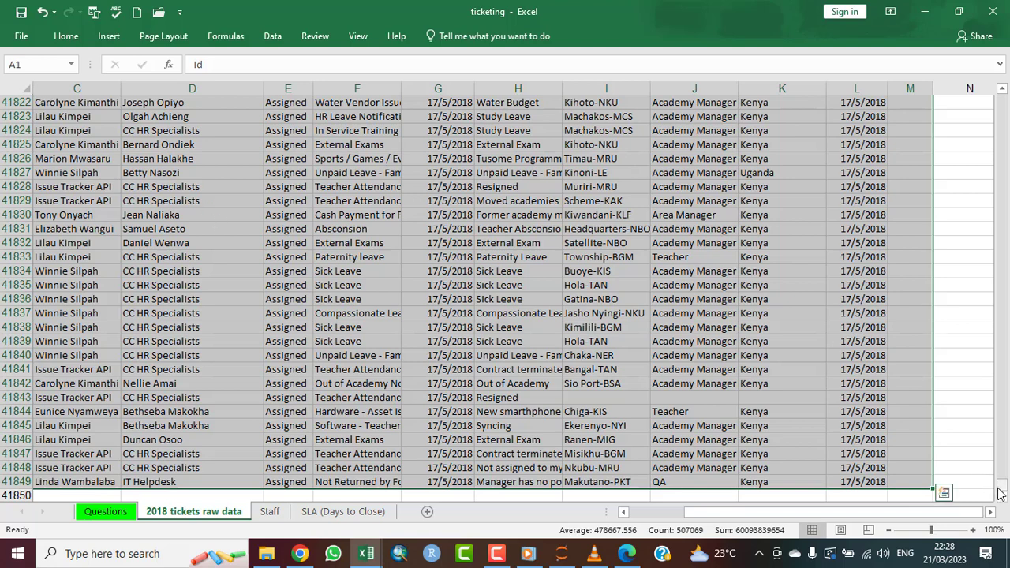
{"action": "key", "text": "ctrl+t"}
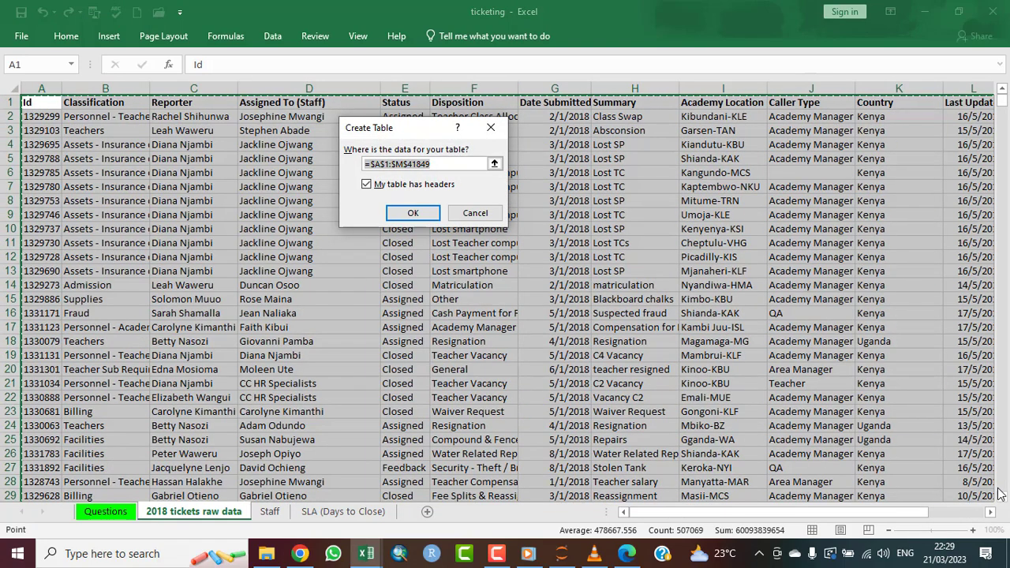
{"action": "left_click", "coordinate": [403, 214]}
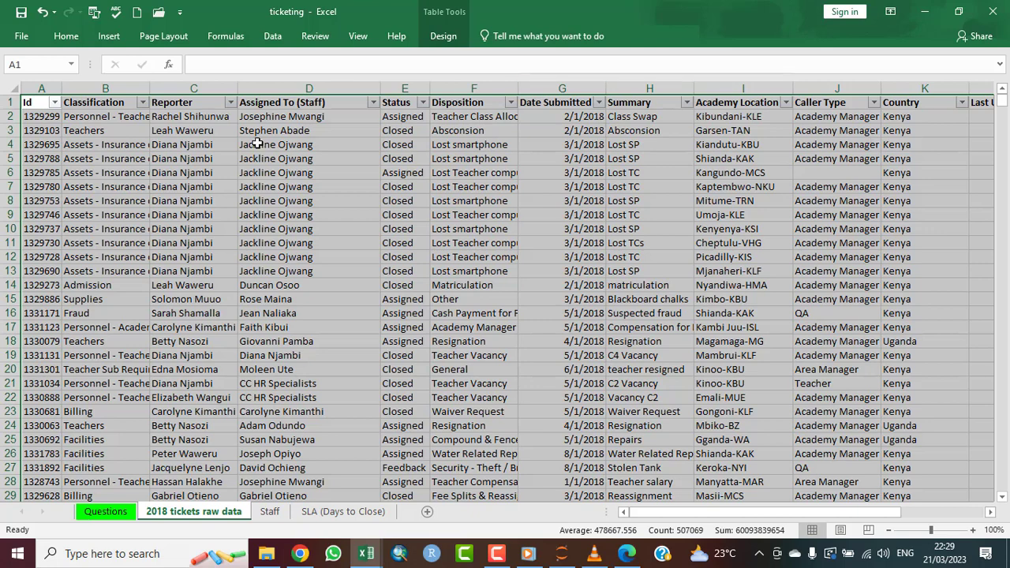
- Consult the Questions sheet, and sort the 2018 tickets raw data table by Caller Type from A to Z
{"action": "left_click", "coordinate": [116, 517]}
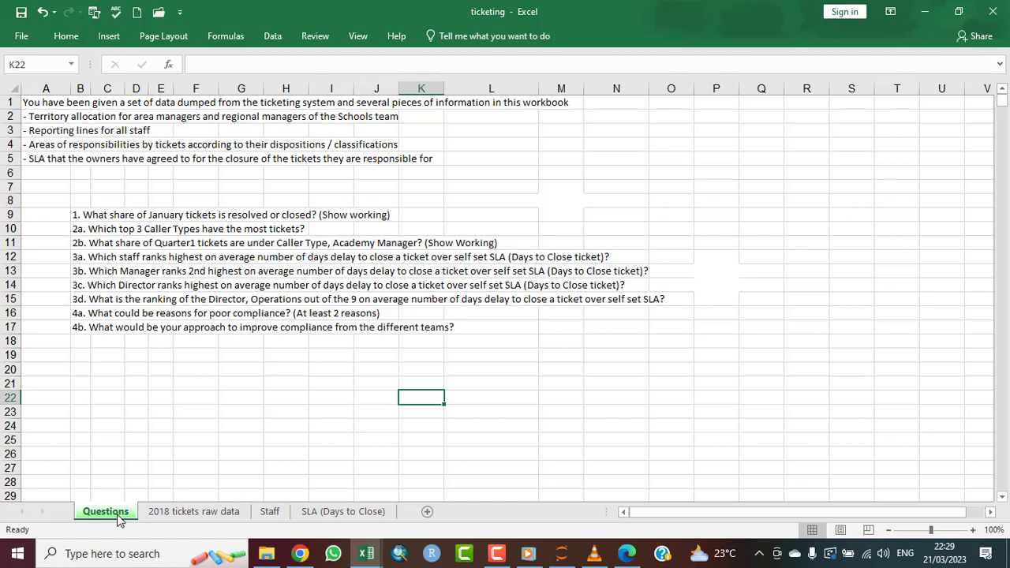
{"action": "left_click", "coordinate": [187, 514]}
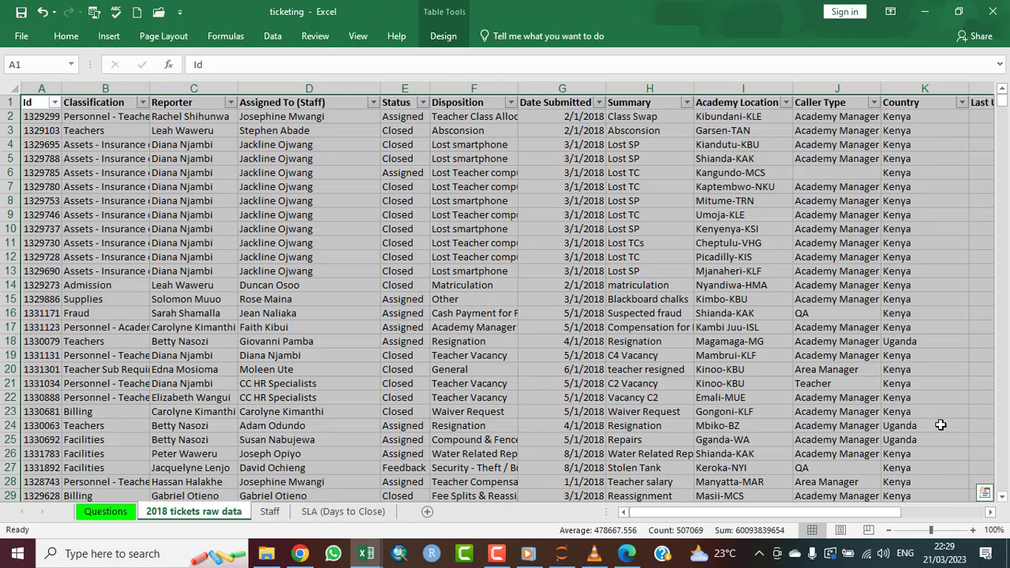
{"action": "left_click", "coordinate": [1001, 497]}
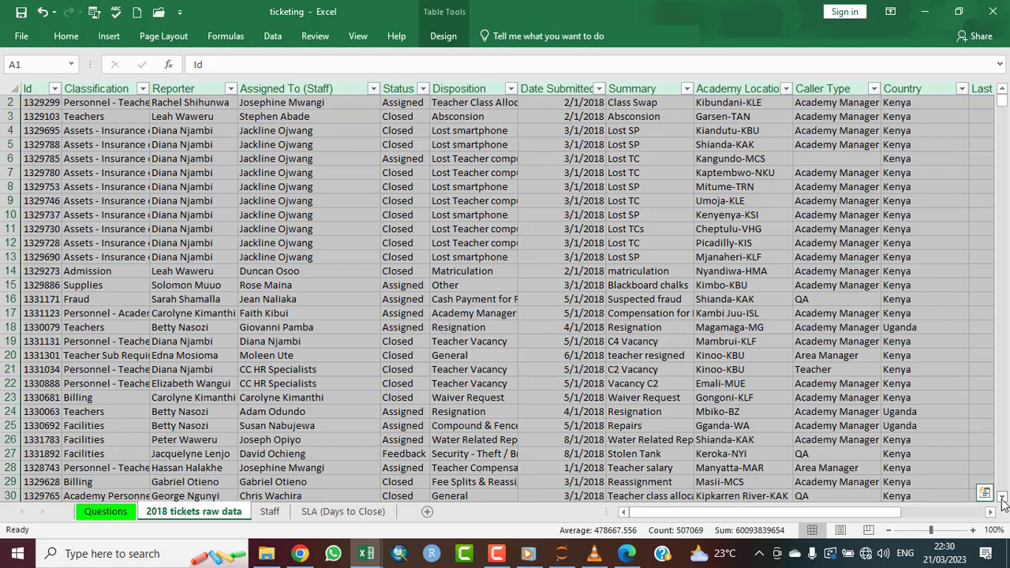
{"action": "left_click_drag", "start_coordinate": [1003, 504], "coordinate": [1004, 504]}
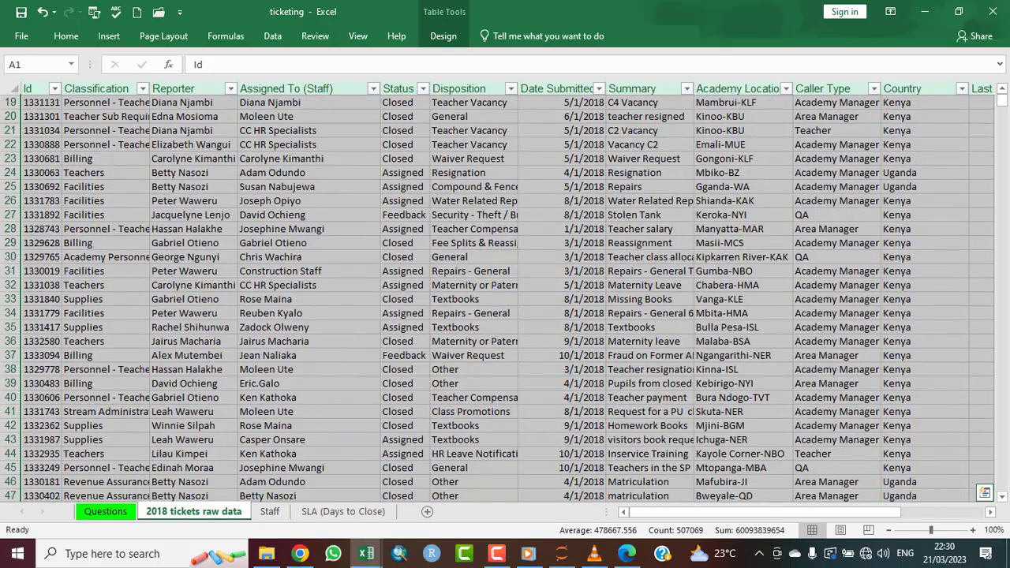
{"action": "left_click_drag", "start_coordinate": [1003, 109], "coordinate": [1000, 485]}
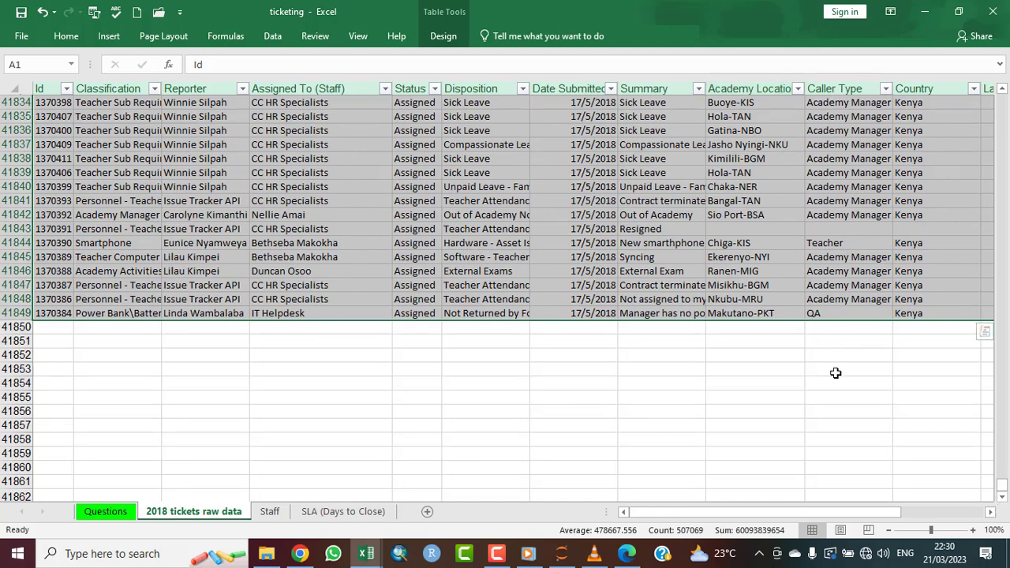
{"action": "left_click", "coordinate": [823, 343]}
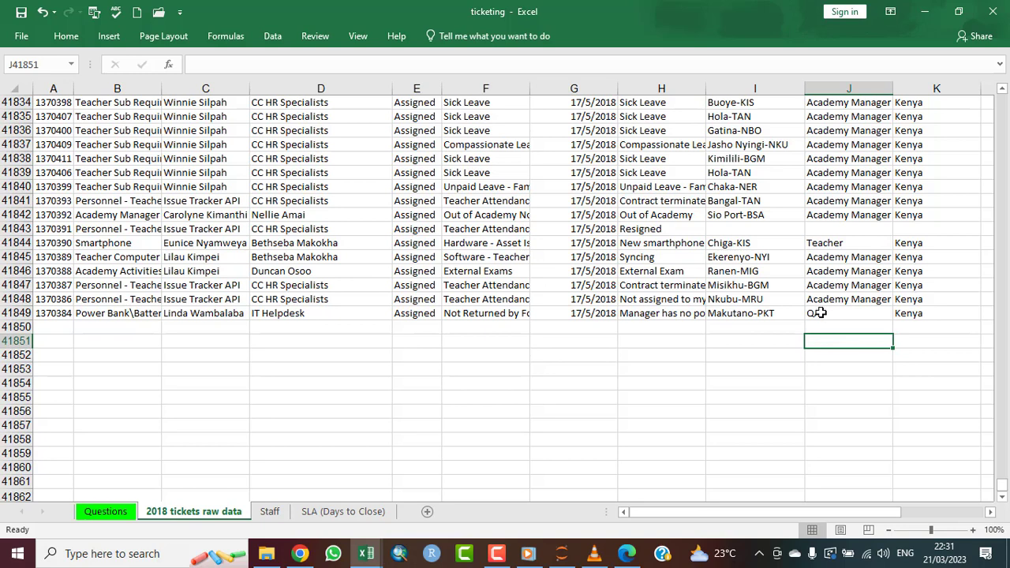
{"action": "left_click", "coordinate": [820, 313]}
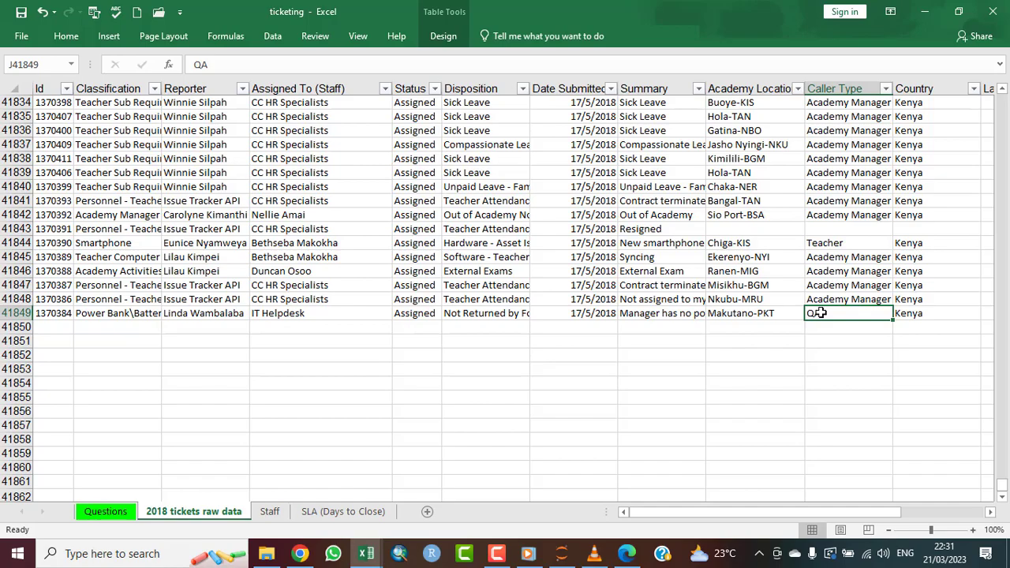
{"action": "left_click_drag", "start_coordinate": [820, 313], "coordinate": [872, 3]}
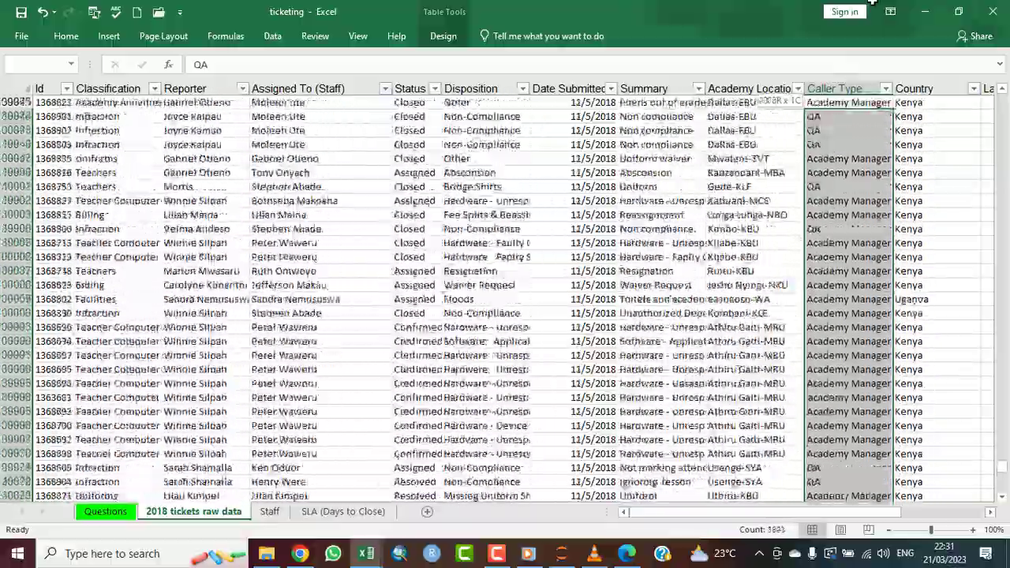
{"action": "left_click_drag", "start_coordinate": [871, 3], "coordinate": [871, 3]}
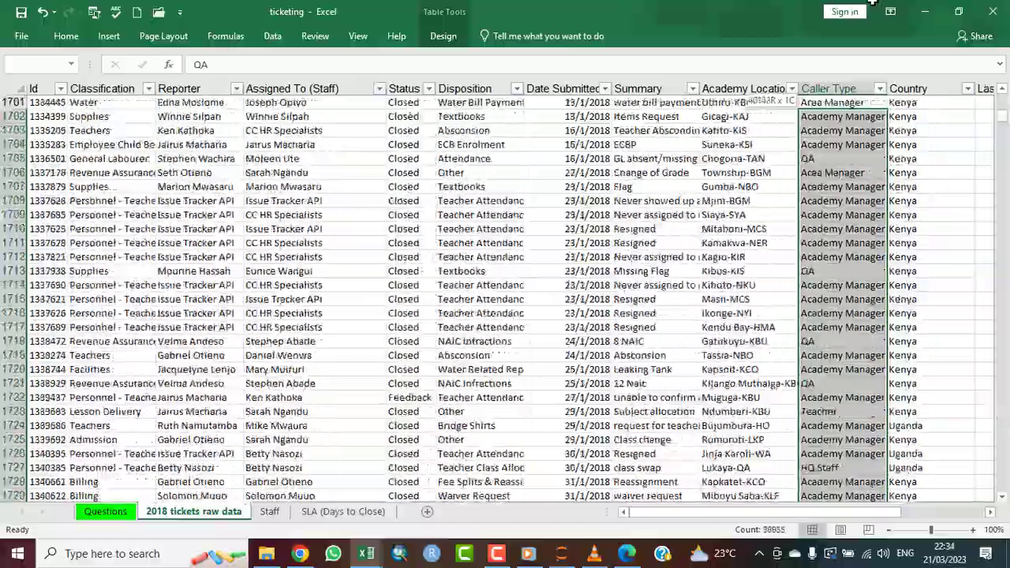
{"action": "left_click_drag", "start_coordinate": [871, 3], "coordinate": [854, 116]}
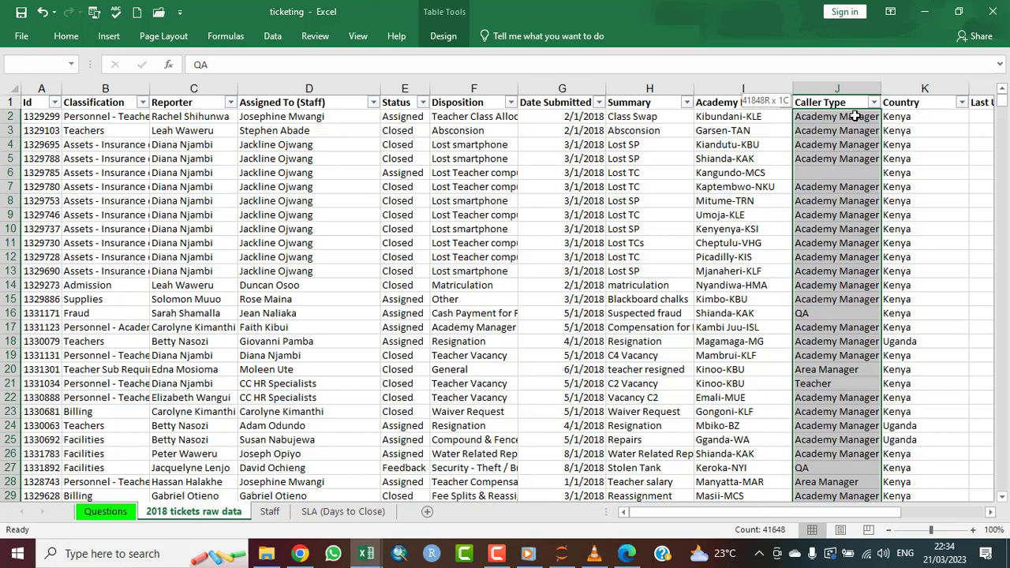
{"action": "left_click_drag", "start_coordinate": [854, 115], "coordinate": [854, 116]}
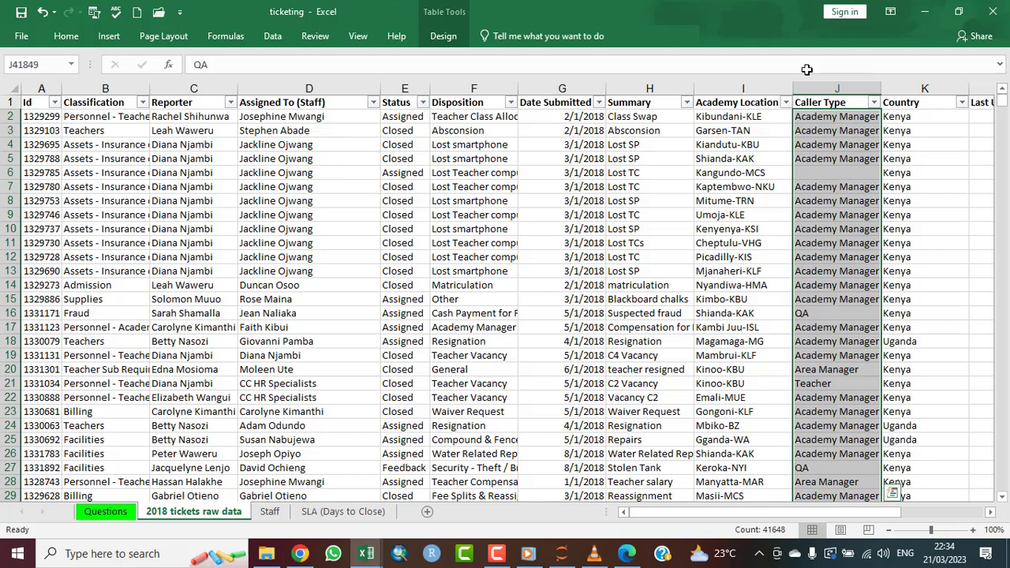
{"action": "left_click", "coordinate": [66, 37]}
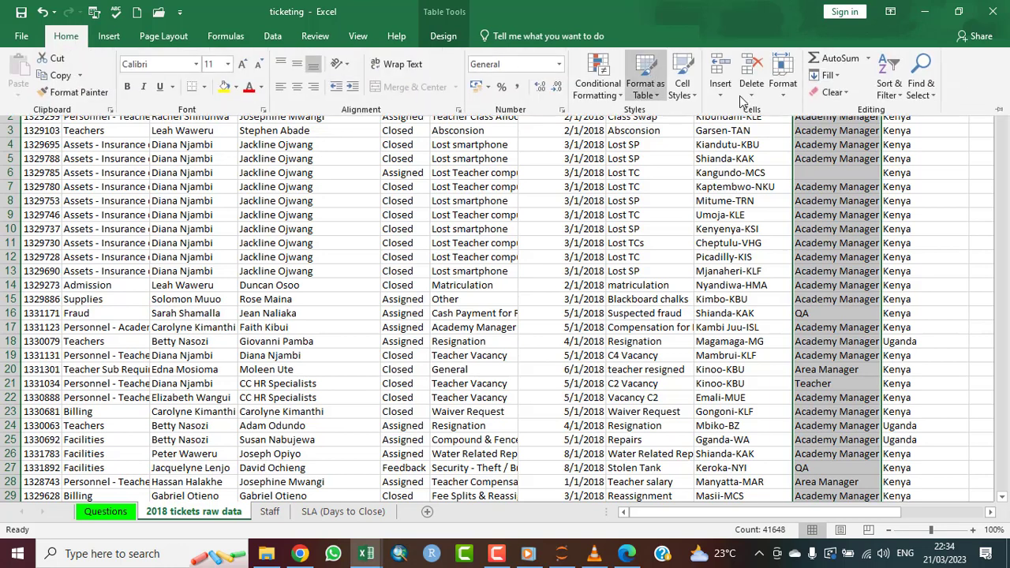
{"action": "left_click", "coordinate": [895, 92]}
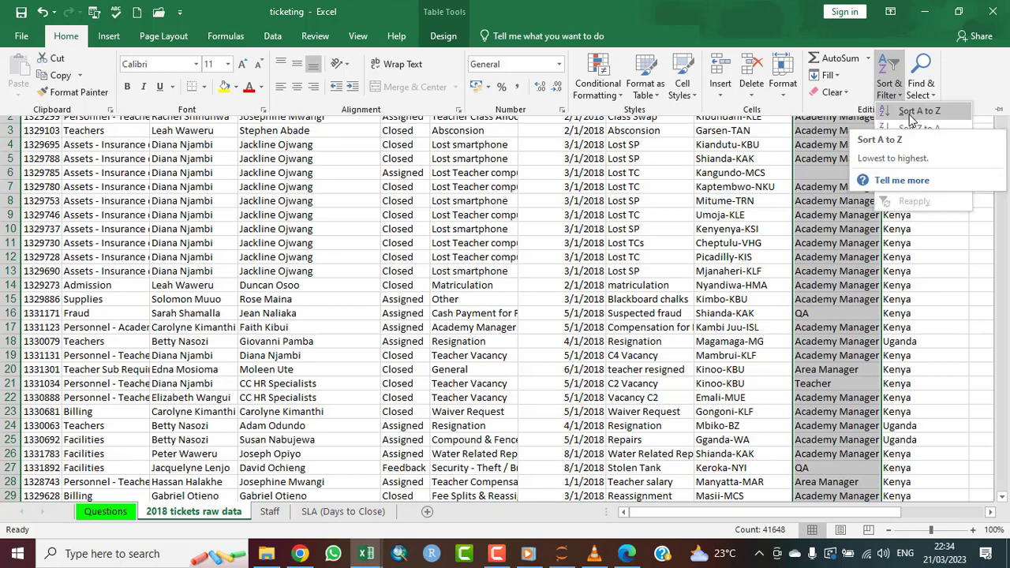
{"action": "left_click", "coordinate": [911, 114]}
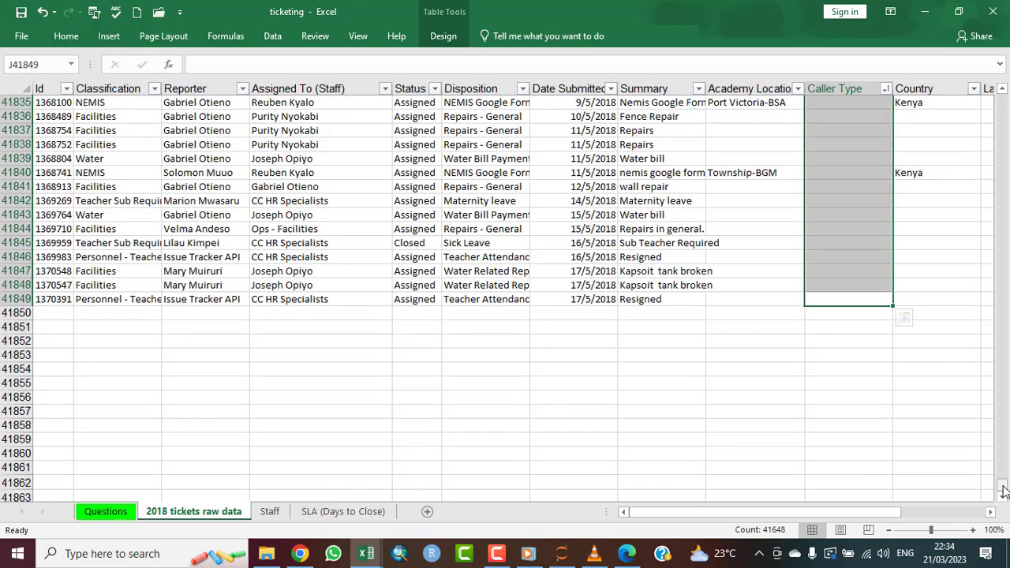
- Examine the Caller Type column of the sorted 2018 tickets table from the first row down to the blank entries
{"action": "left_click_drag", "start_coordinate": [1004, 490], "coordinate": [1003, 89]}
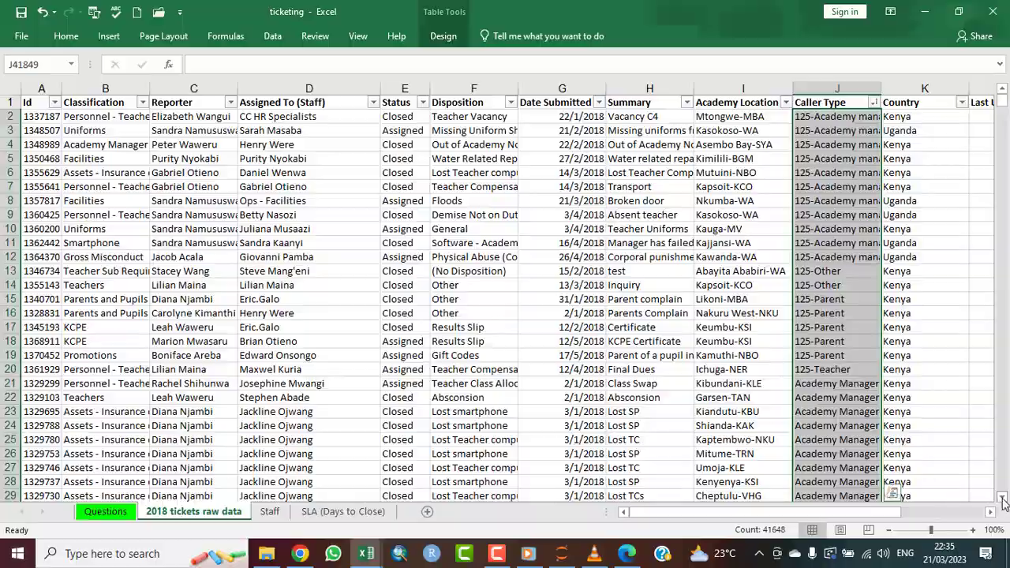
{"action": "scroll", "coordinate": [1002, 497], "scroll_direction": "down", "scroll_amount": 2}
{"action": "scroll", "coordinate": [1002, 498], "scroll_direction": "down", "scroll_amount": 11}
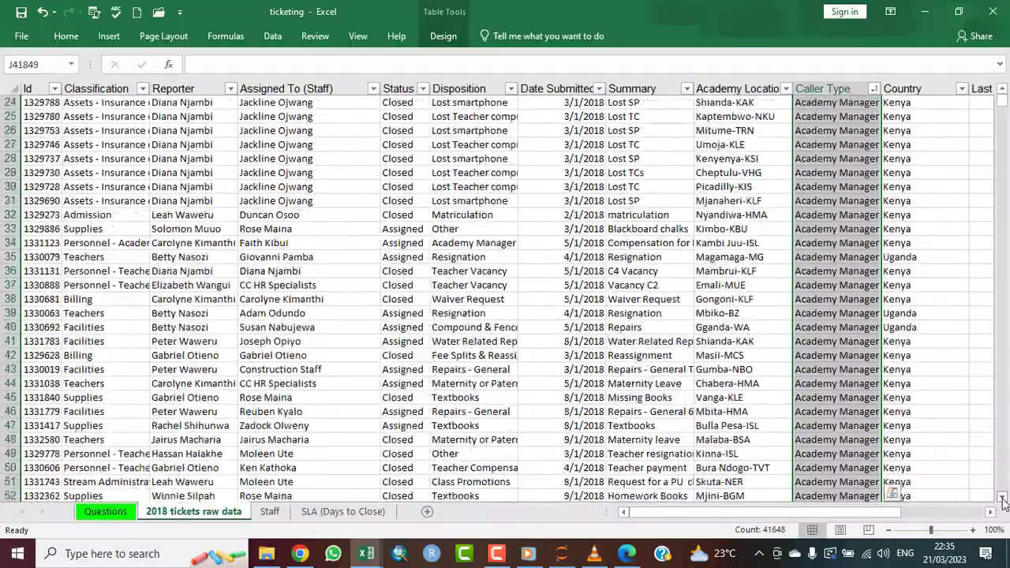
{"action": "scroll", "coordinate": [1002, 498], "scroll_direction": "down", "scroll_amount": 11}
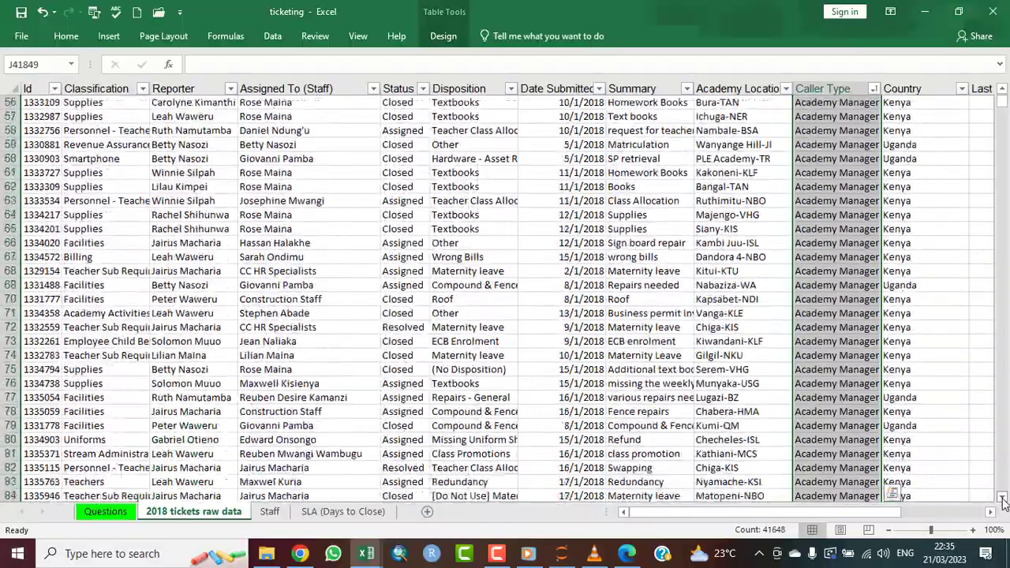
{"action": "scroll", "coordinate": [1001, 499], "scroll_direction": "down", "scroll_amount": 11}
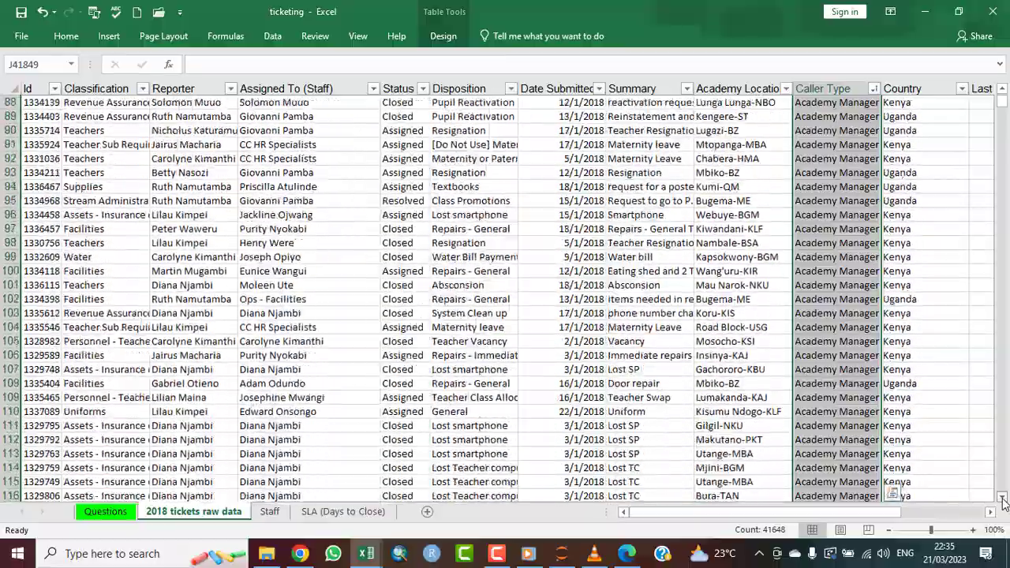
{"action": "scroll", "coordinate": [1002, 499], "scroll_direction": "down", "scroll_amount": 11}
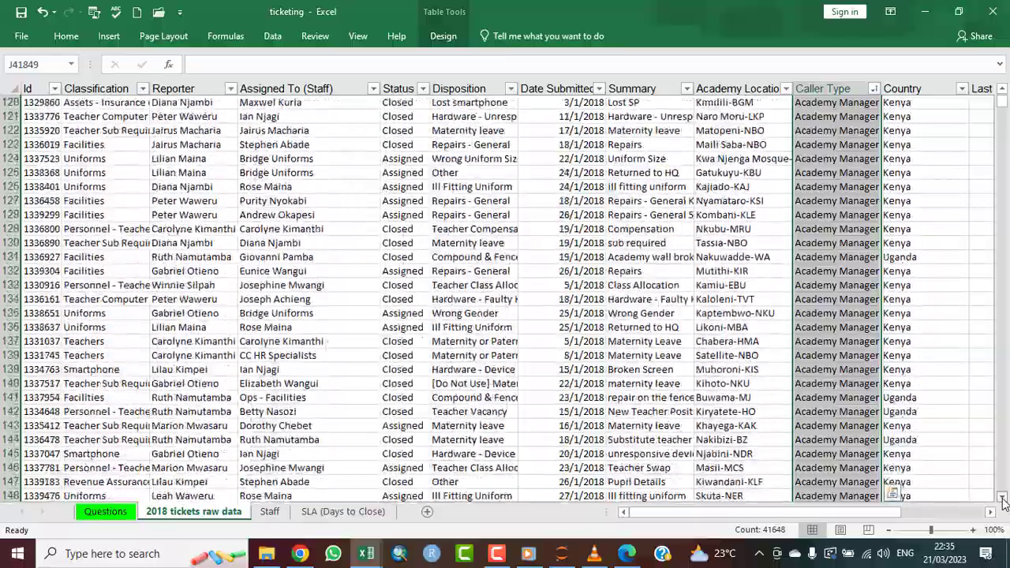
{"action": "scroll", "coordinate": [1002, 499], "scroll_direction": "down", "scroll_amount": 8}
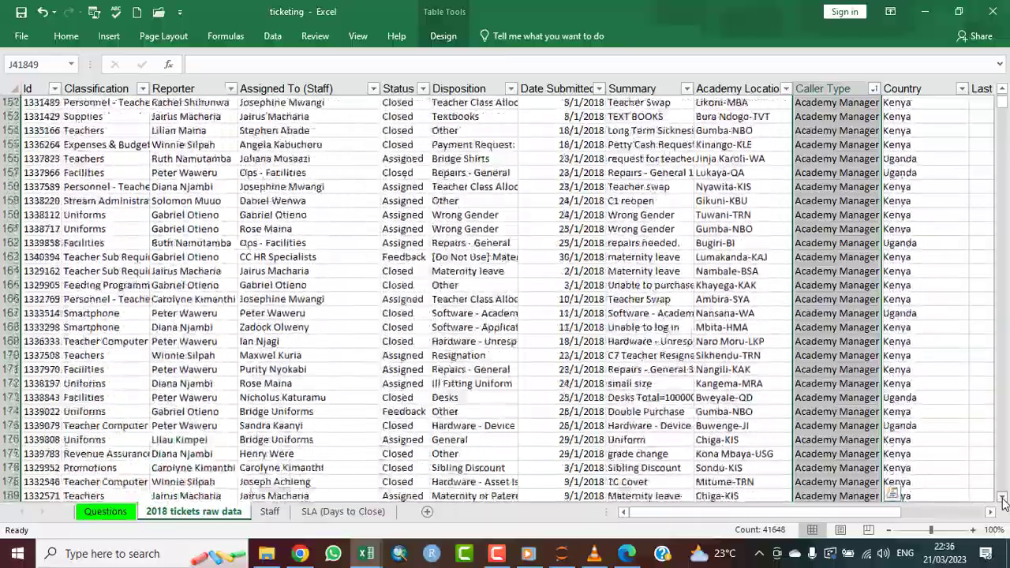
{"action": "scroll", "coordinate": [1002, 499], "scroll_direction": "down", "scroll_amount": 3}
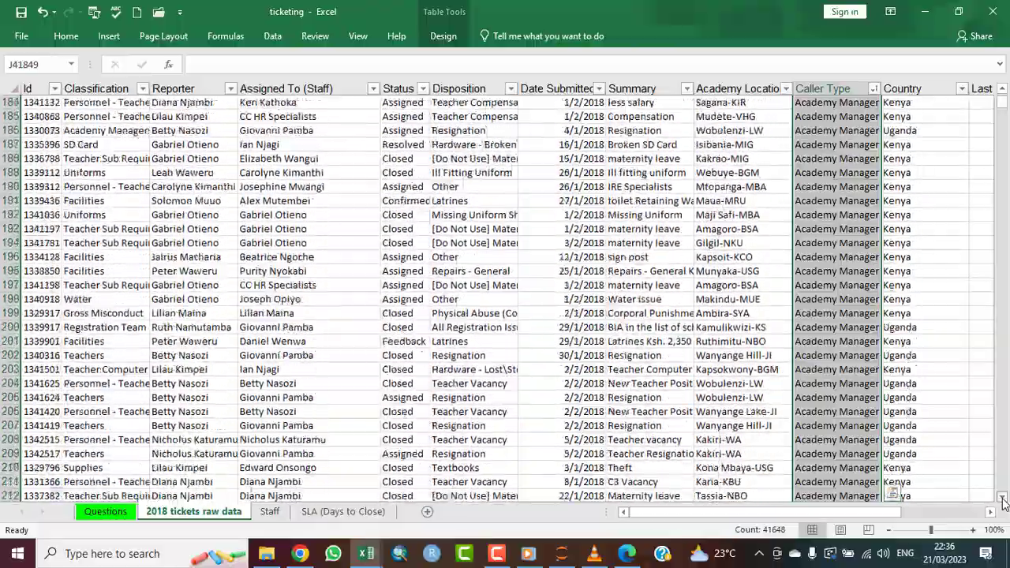
{"action": "scroll", "coordinate": [1002, 500], "scroll_direction": "down", "scroll_amount": 8}
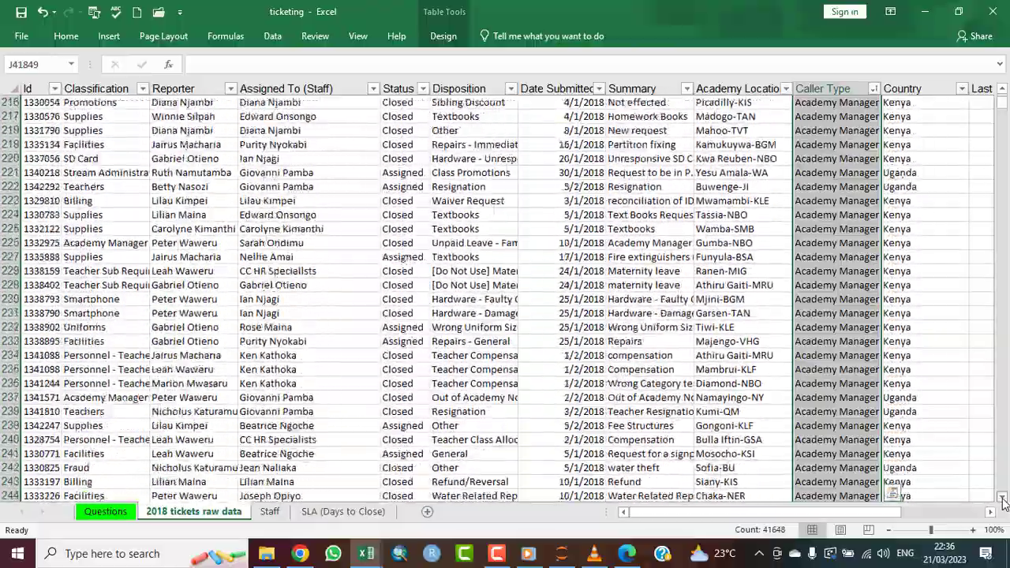
{"action": "left_click_drag", "start_coordinate": [1002, 503], "coordinate": [1002, 502]}
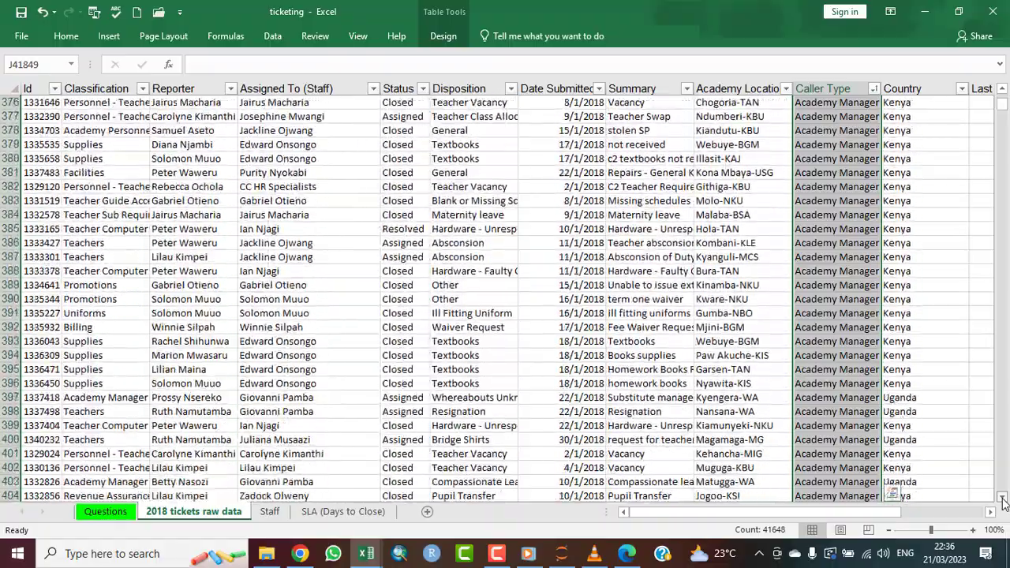
{"action": "left_click_drag", "start_coordinate": [1001, 103], "coordinate": [999, 418]}
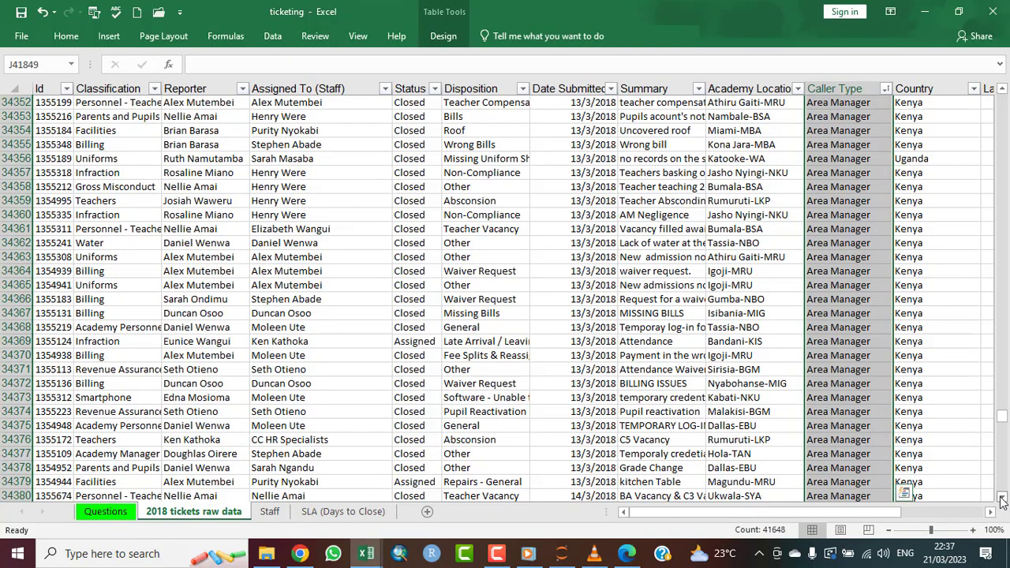
{"action": "left_click_drag", "start_coordinate": [1002, 502], "coordinate": [1002, 501]}
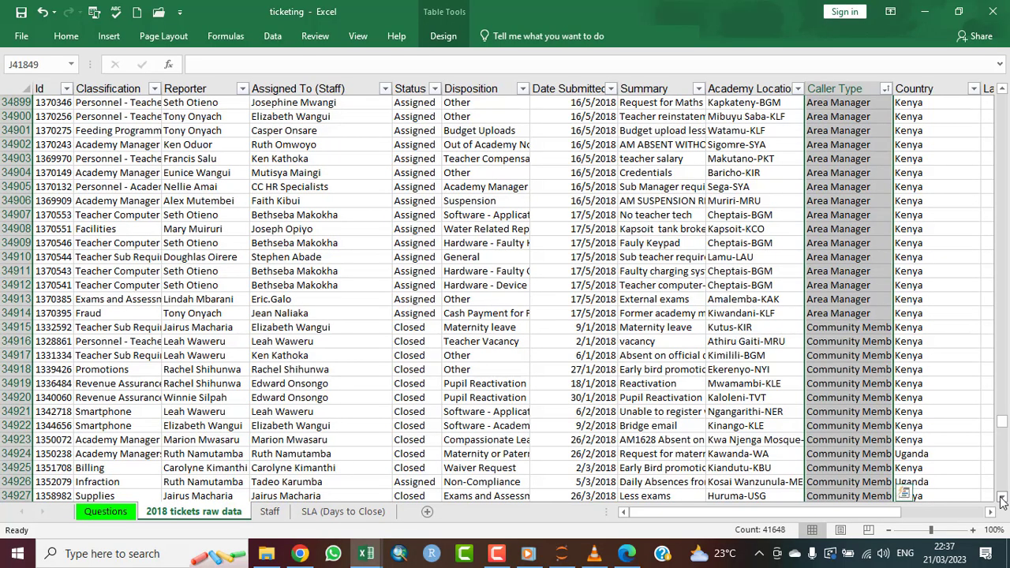
{"action": "left_click_drag", "start_coordinate": [1002, 502], "coordinate": [1001, 501]}
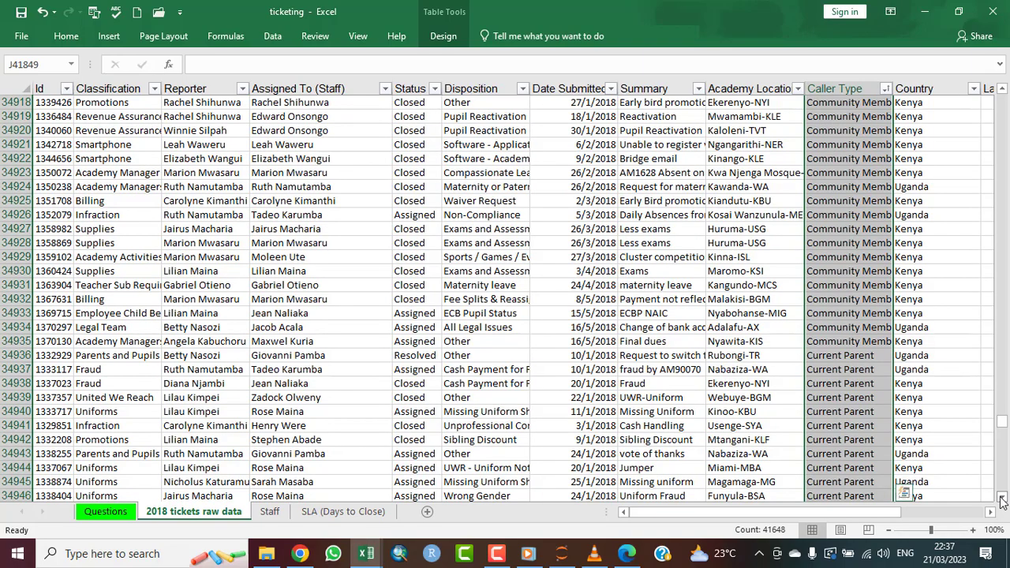
{"action": "left_click_drag", "start_coordinate": [1002, 501], "coordinate": [1002, 501]}
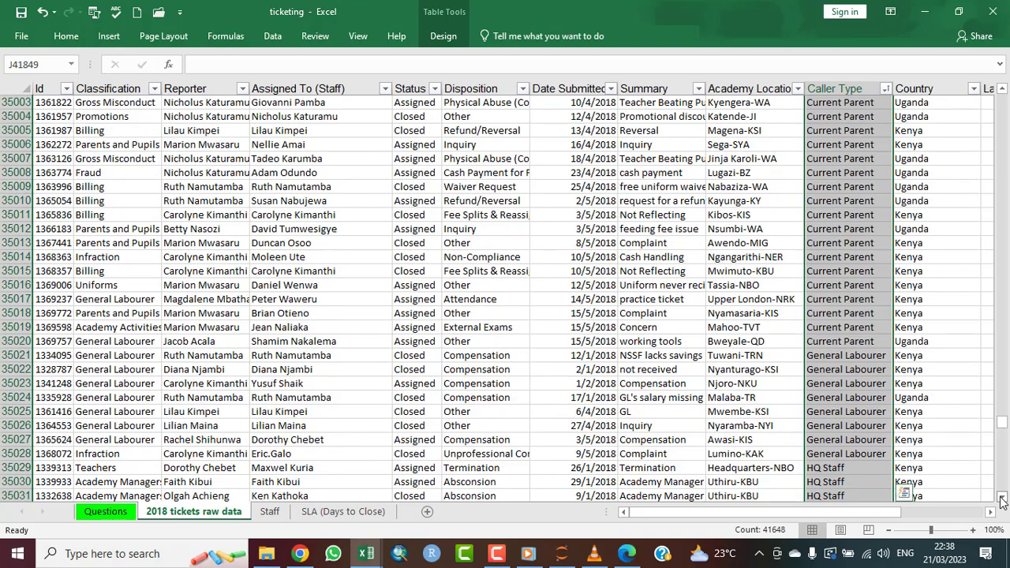
{"action": "left_click_drag", "start_coordinate": [1002, 502], "coordinate": [1002, 502]}
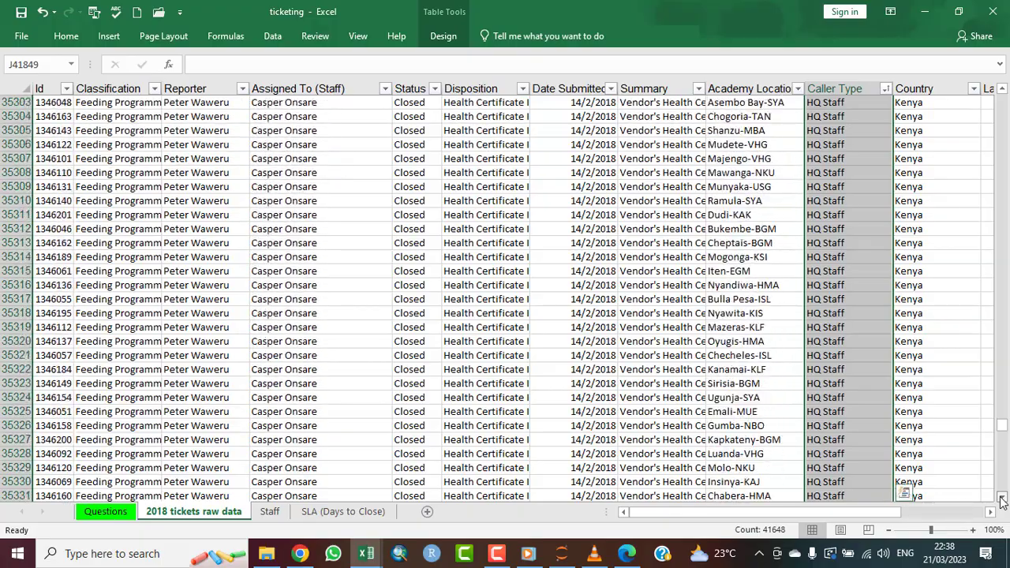
{"action": "left_click_drag", "start_coordinate": [1002, 502], "coordinate": [1002, 502]}
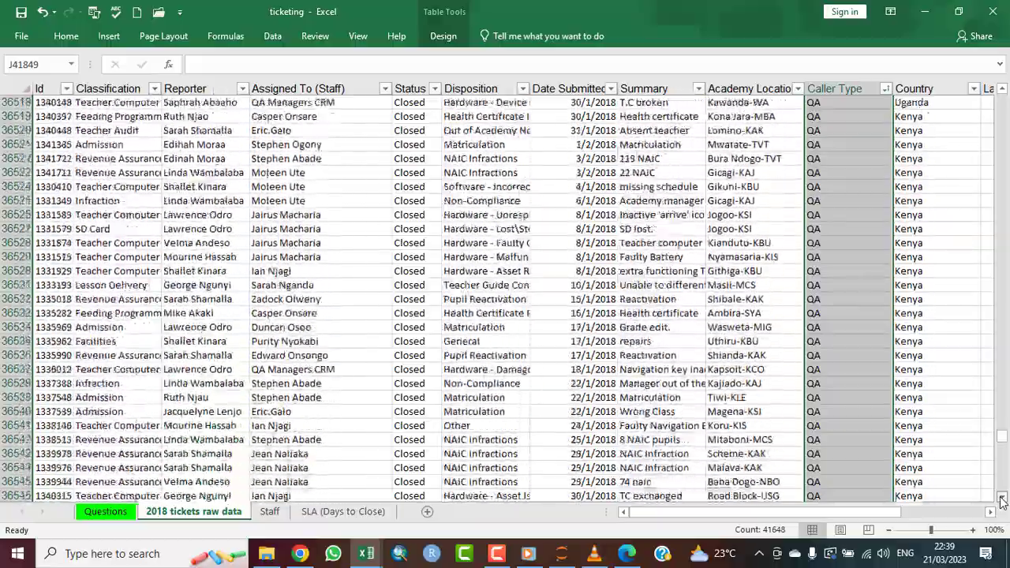
{"action": "left_click_drag", "start_coordinate": [1002, 501], "coordinate": [1001, 502]}
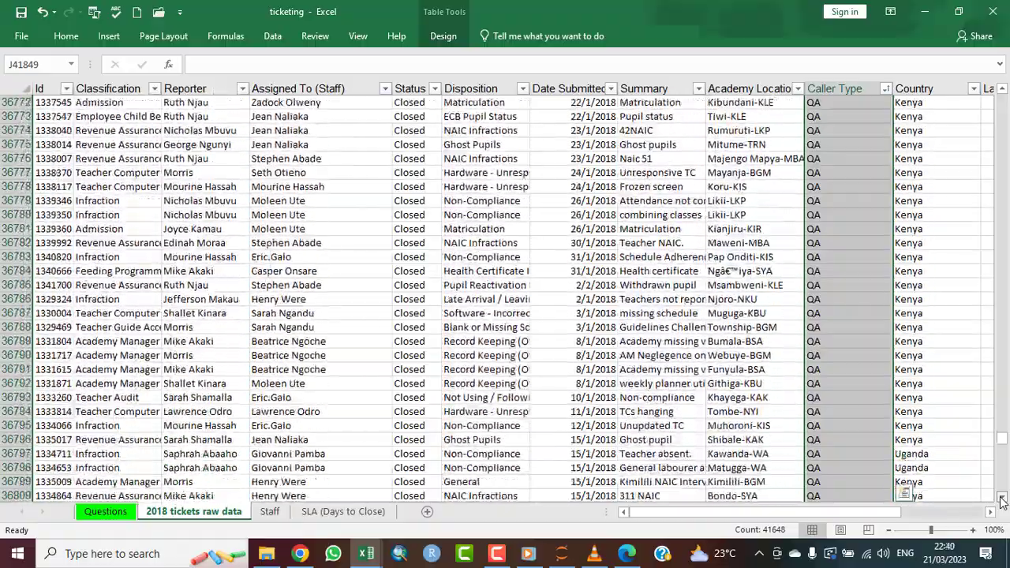
{"action": "left_click_drag", "start_coordinate": [1002, 501], "coordinate": [1001, 502]}
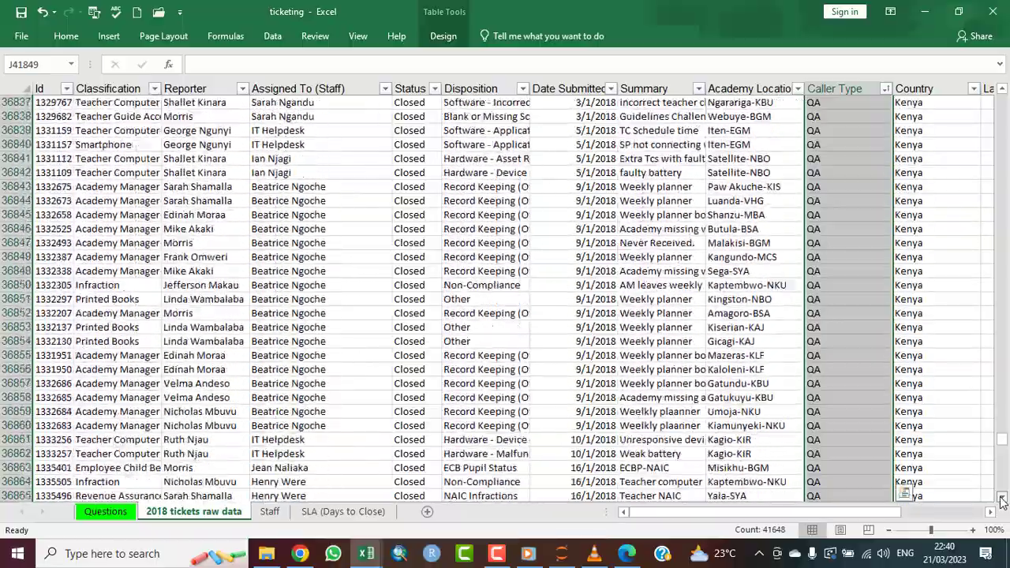
{"action": "left_click_drag", "start_coordinate": [1002, 502], "coordinate": [1002, 501]}
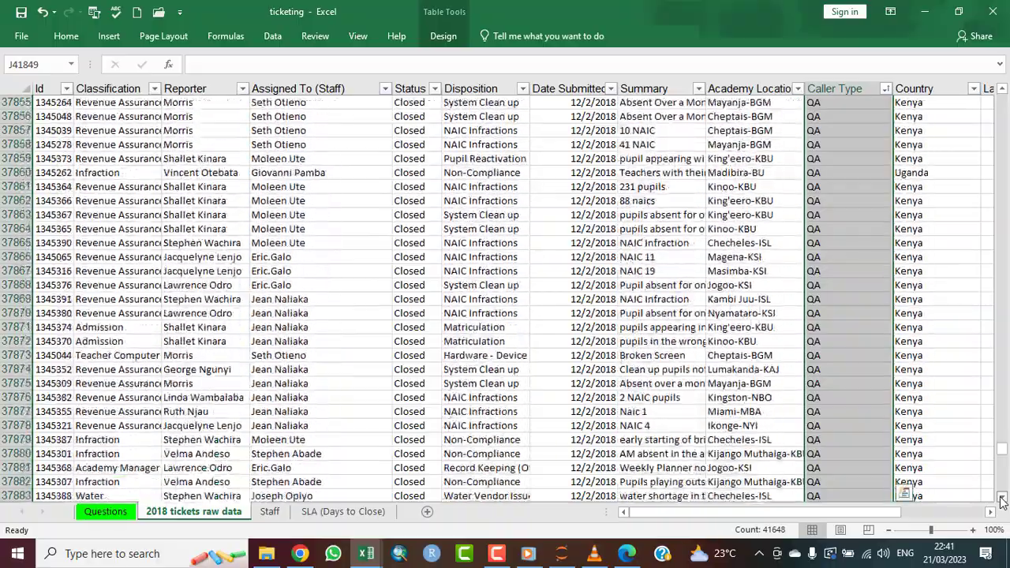
{"action": "left_click_drag", "start_coordinate": [1002, 501], "coordinate": [1001, 502]}
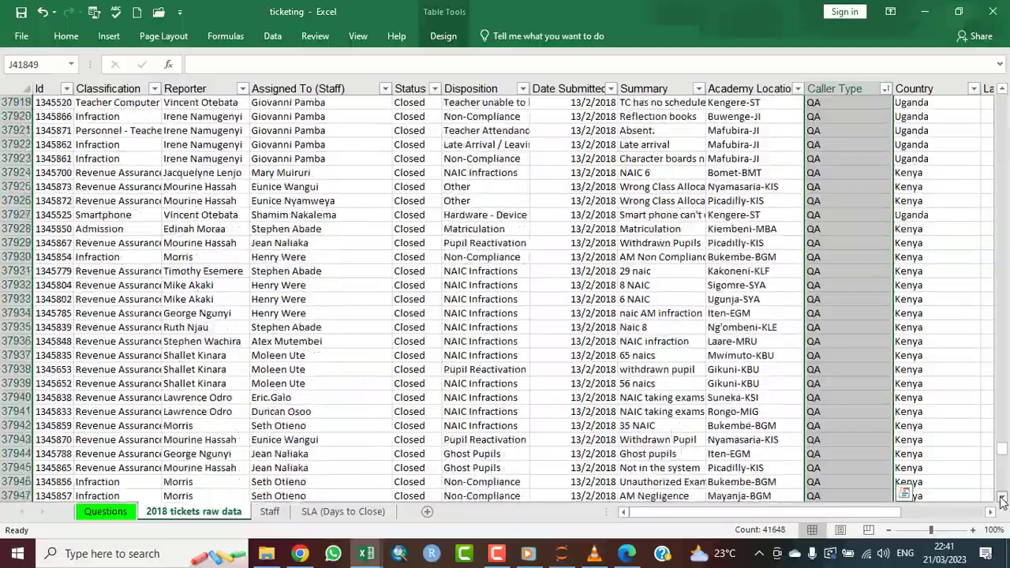
{"action": "left_click_drag", "start_coordinate": [1001, 501], "coordinate": [1001, 501]}
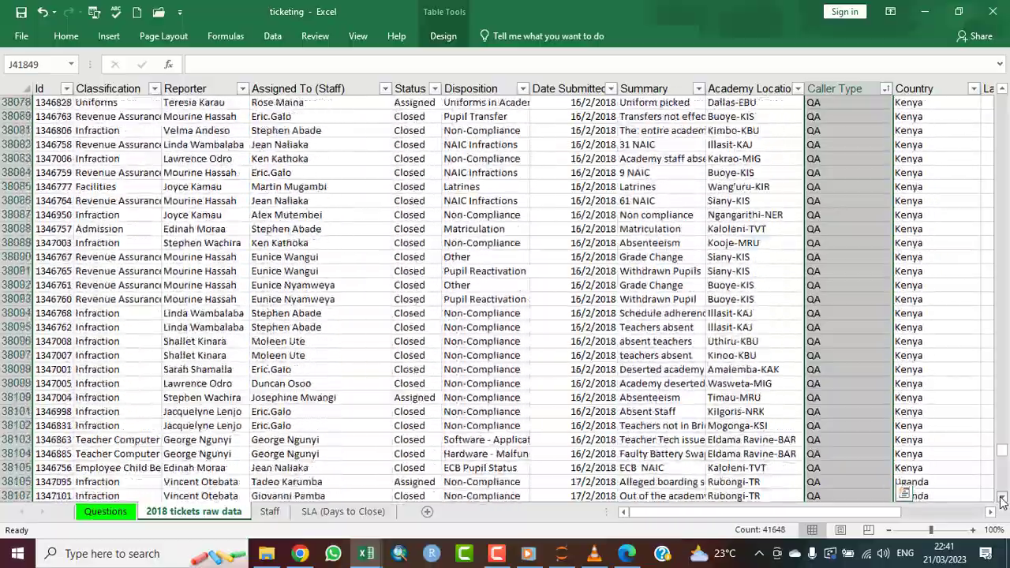
{"action": "left_click_drag", "start_coordinate": [1002, 501], "coordinate": [1002, 502]}
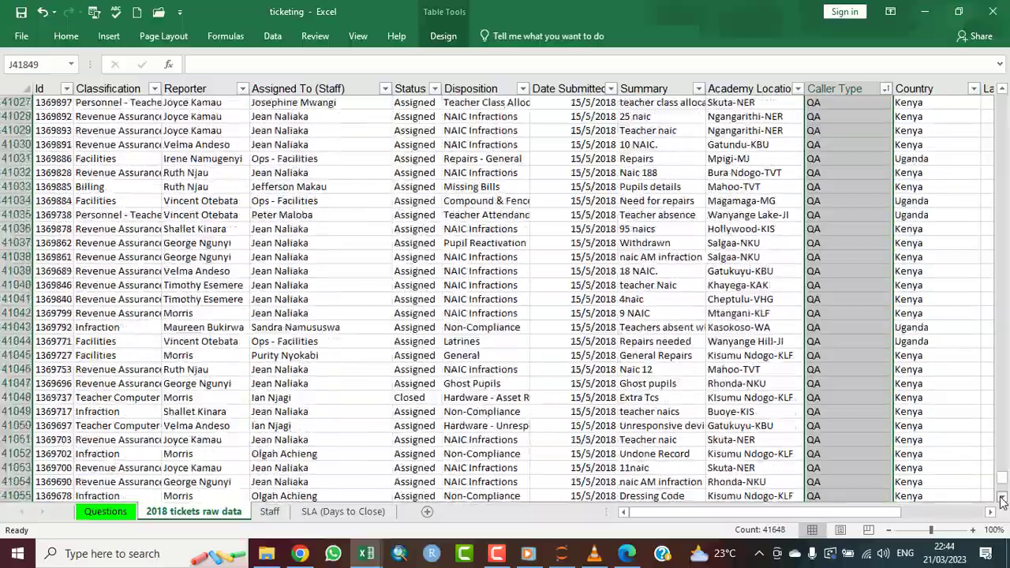
{"action": "left_click_drag", "start_coordinate": [1002, 502], "coordinate": [1001, 502]}
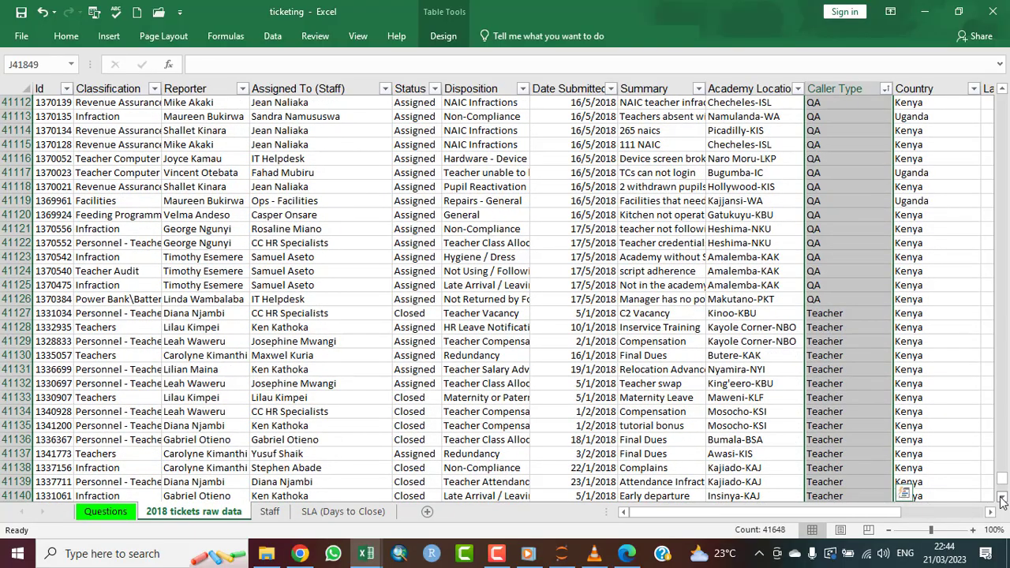
{"action": "left_click_drag", "start_coordinate": [1001, 502], "coordinate": [1001, 501]}
{"action": "scroll", "coordinate": [1002, 500], "scroll_direction": "down", "scroll_amount": 4}
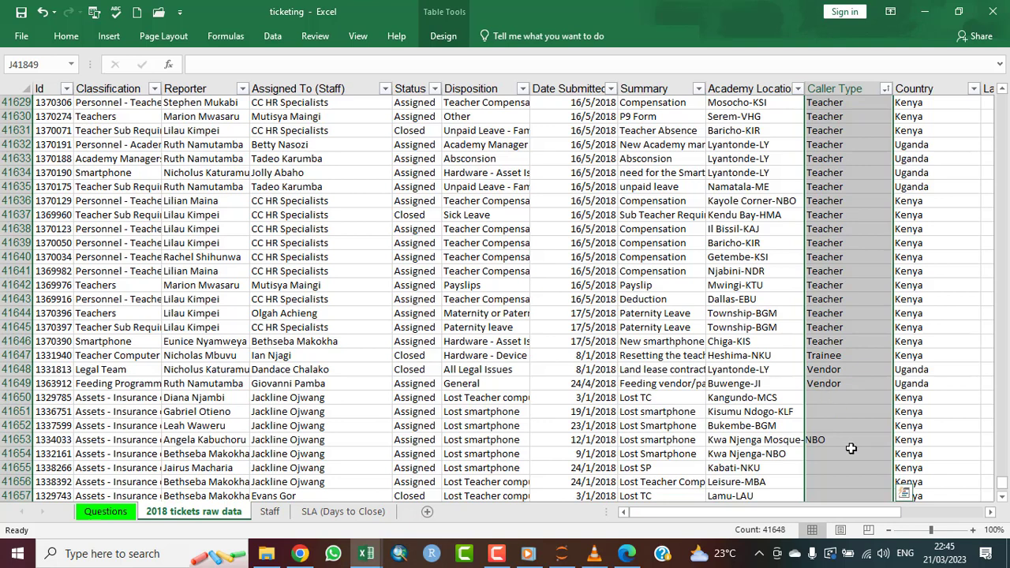
{"action": "left_click", "coordinate": [1000, 500]}
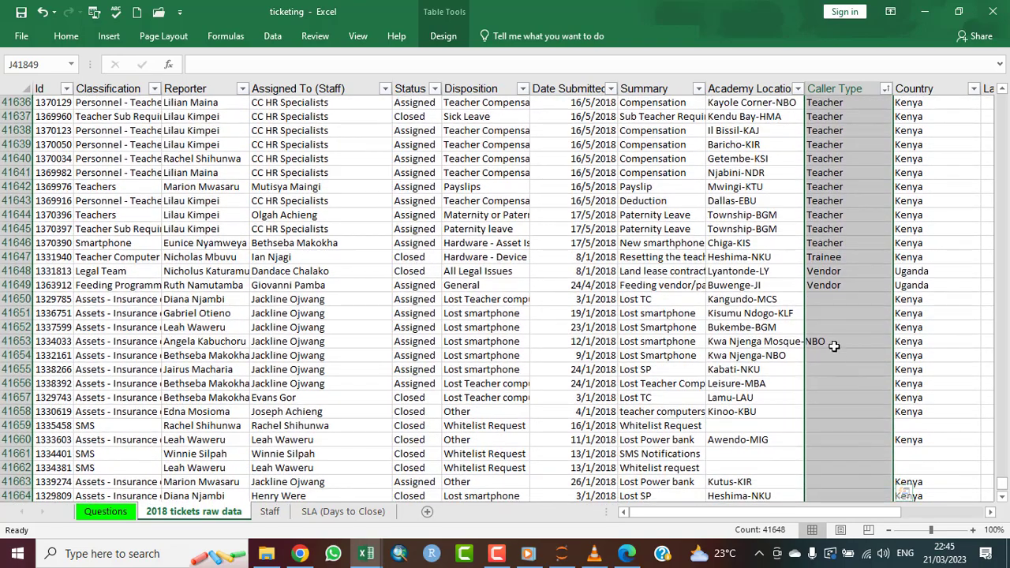
{"action": "left_click", "coordinate": [824, 341]}
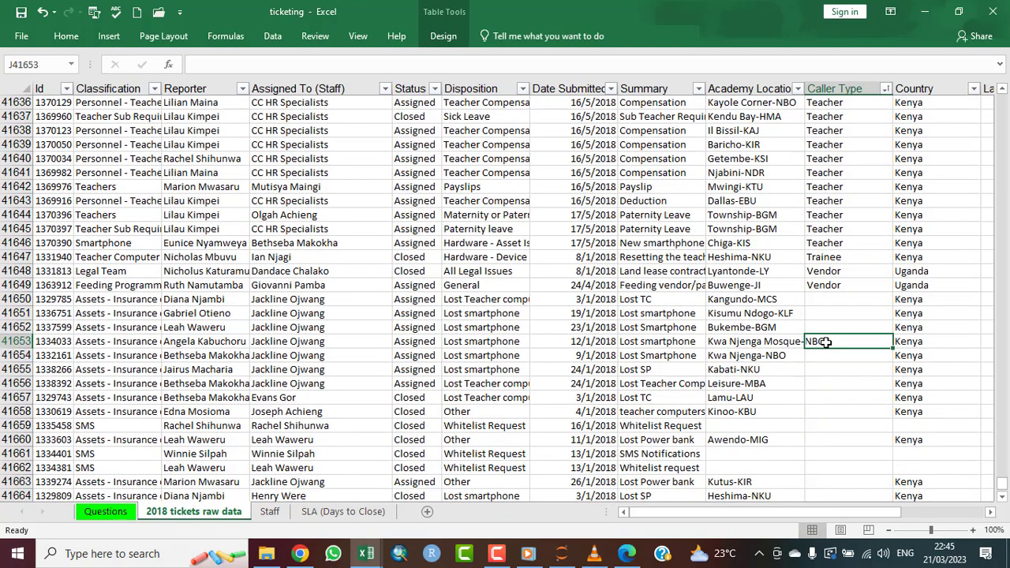
- Review every entry in the Caller Type filter list from the first type to the blanks, keeping all entries selected
{"action": "left_click", "coordinate": [884, 90]}
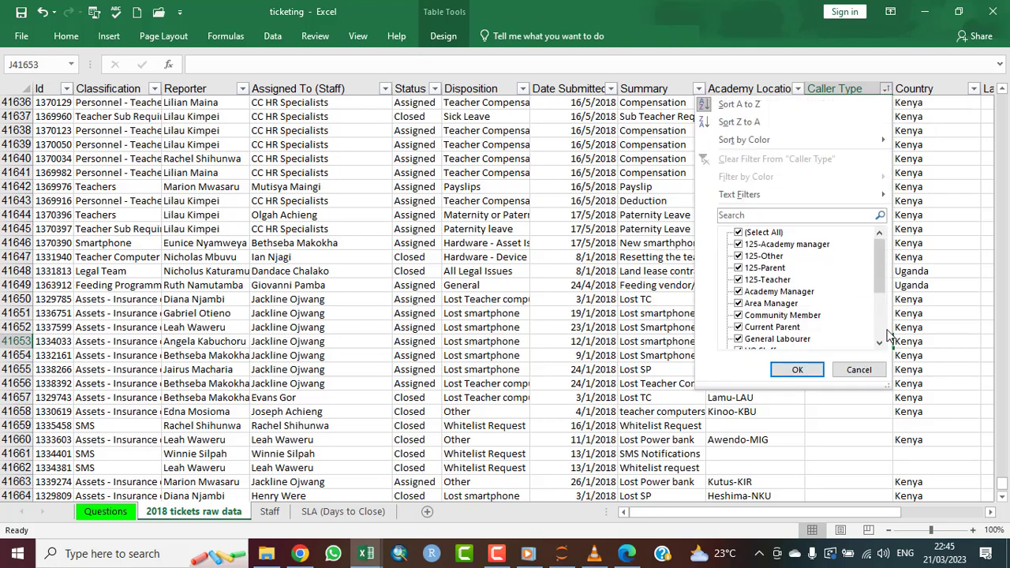
{"action": "left_click_drag", "start_coordinate": [880, 346], "coordinate": [879, 346]}
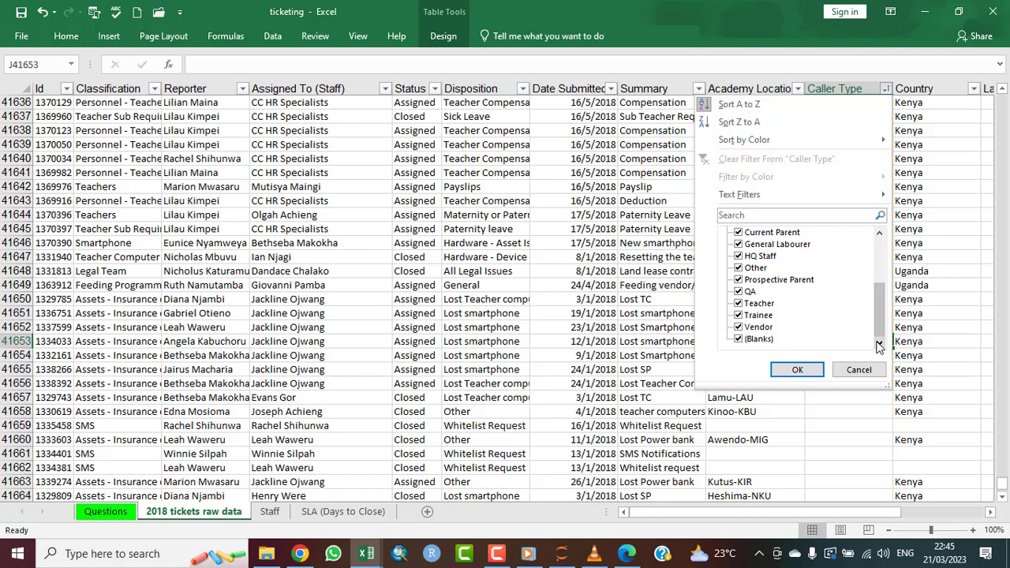
{"action": "left_click", "coordinate": [878, 235]}
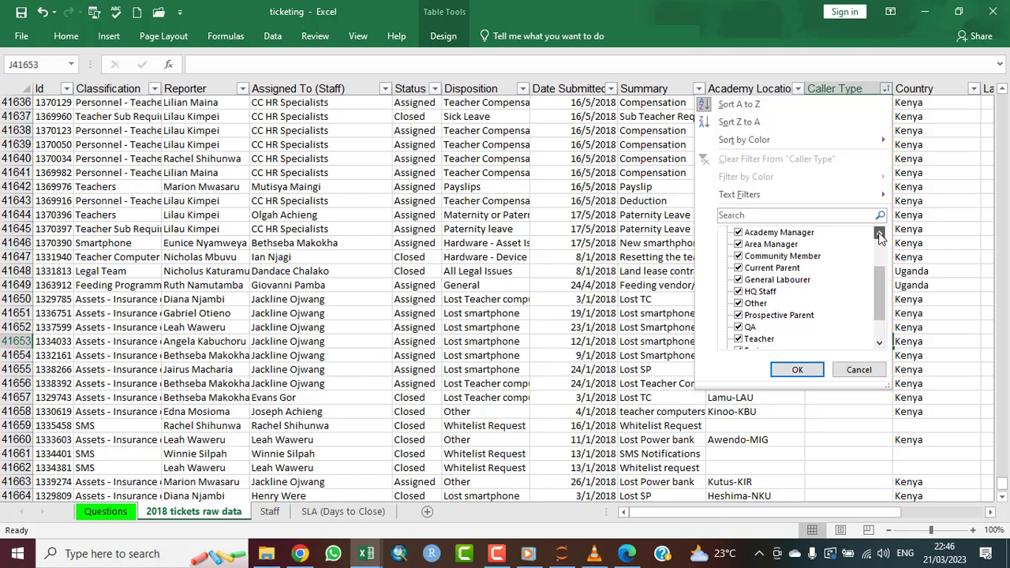
{"action": "left_click", "coordinate": [879, 235]}
{"action": "left_click", "coordinate": [878, 235]}
{"action": "left_click", "coordinate": [879, 235]}
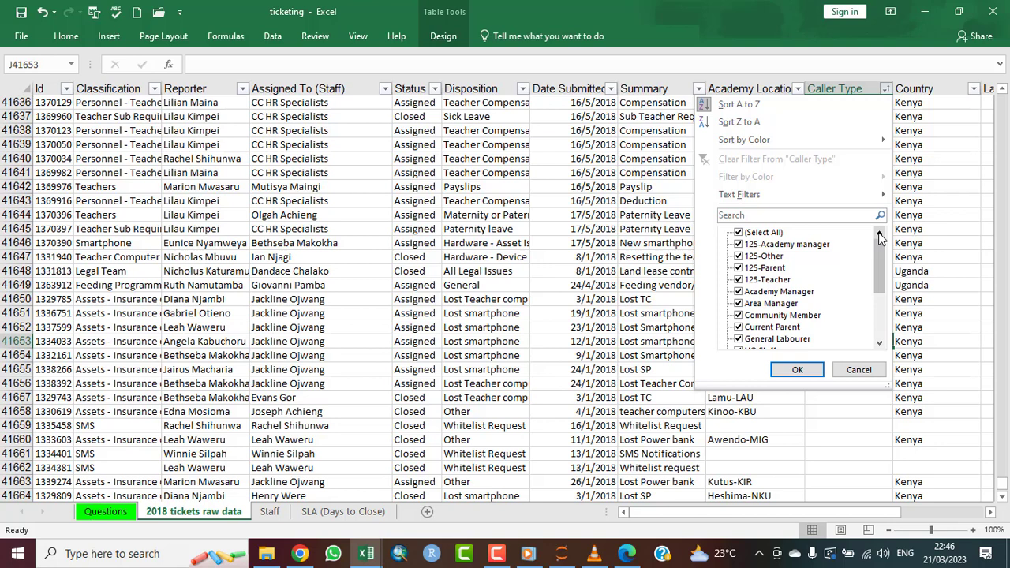
{"action": "left_click", "coordinate": [879, 343]}
{"action": "left_click", "coordinate": [879, 342]}
{"action": "left_click", "coordinate": [879, 344]}
{"action": "left_click", "coordinate": [879, 344]}
{"action": "left_click", "coordinate": [879, 343]}
{"action": "left_click", "coordinate": [879, 344]}
{"action": "left_click", "coordinate": [878, 344]}
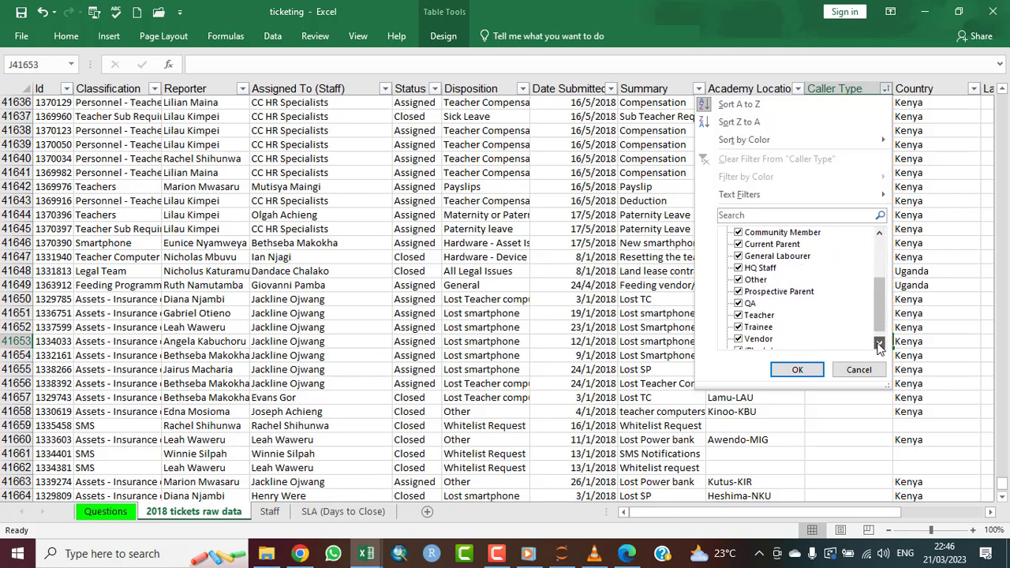
{"action": "left_click", "coordinate": [878, 344]}
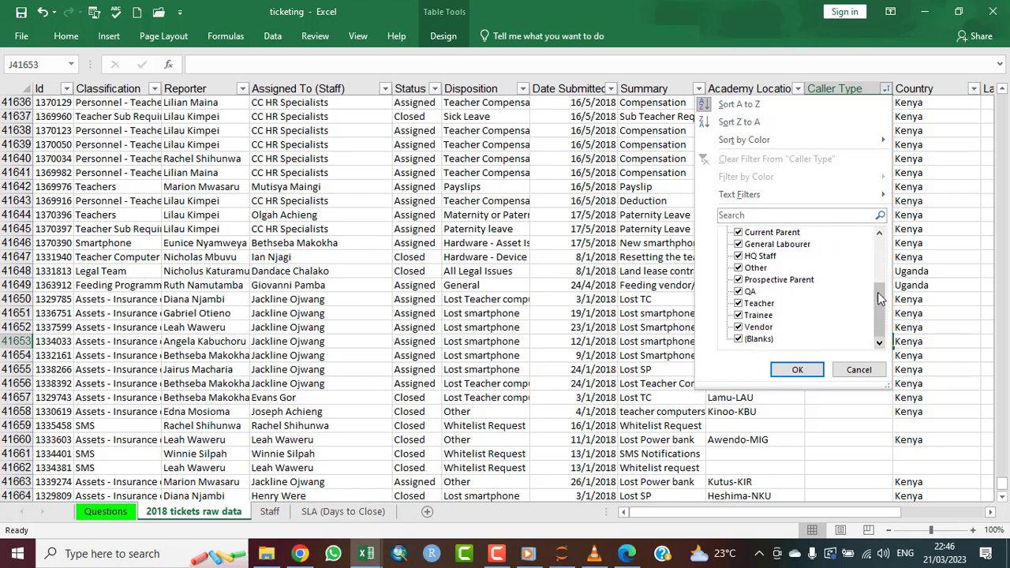
{"action": "left_click", "coordinate": [879, 234]}
{"action": "left_click", "coordinate": [878, 235]}
{"action": "left_click", "coordinate": [878, 234]}
{"action": "left_click", "coordinate": [879, 234]}
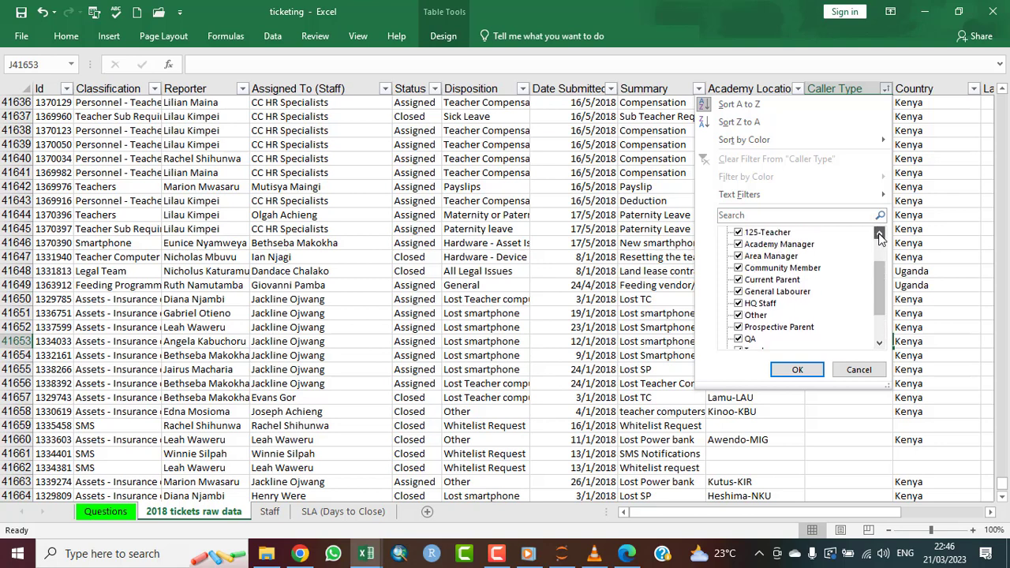
{"action": "left_click", "coordinate": [878, 235]}
{"action": "left_click", "coordinate": [879, 234]}
{"action": "left_click", "coordinate": [878, 235]}
{"action": "left_click", "coordinate": [878, 235]}
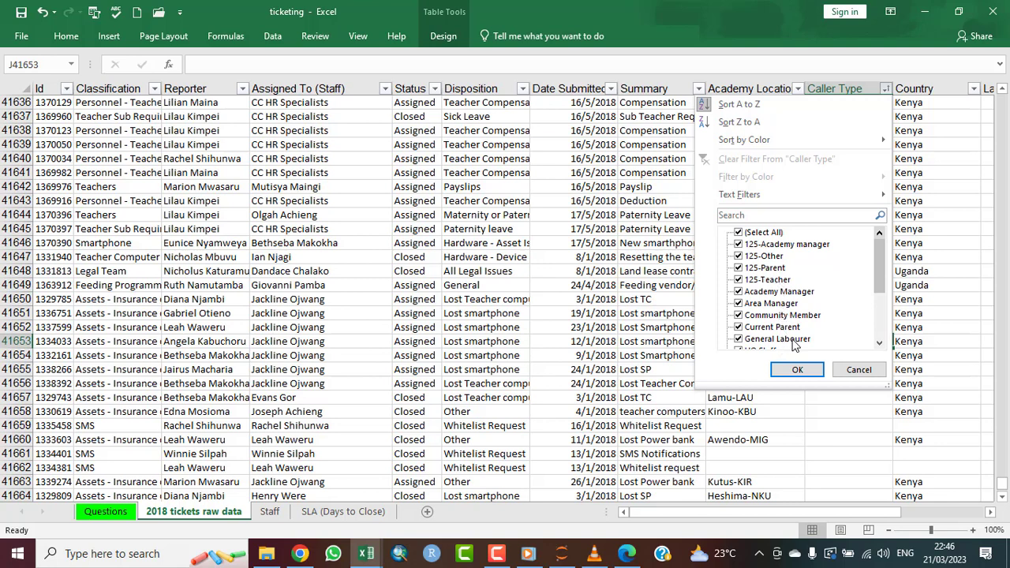
{"action": "left_click", "coordinate": [879, 343]}
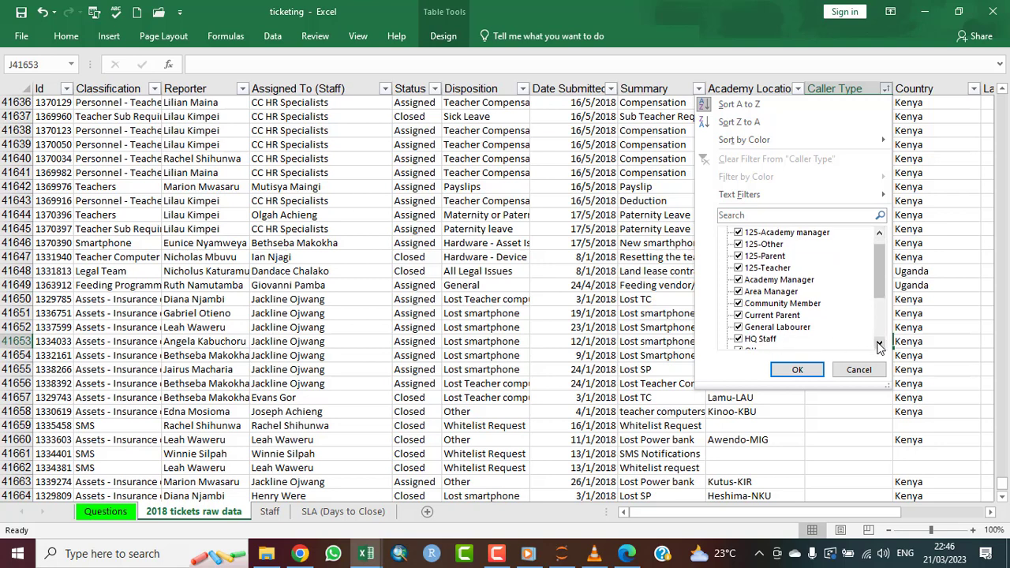
{"action": "left_click", "coordinate": [879, 343]}
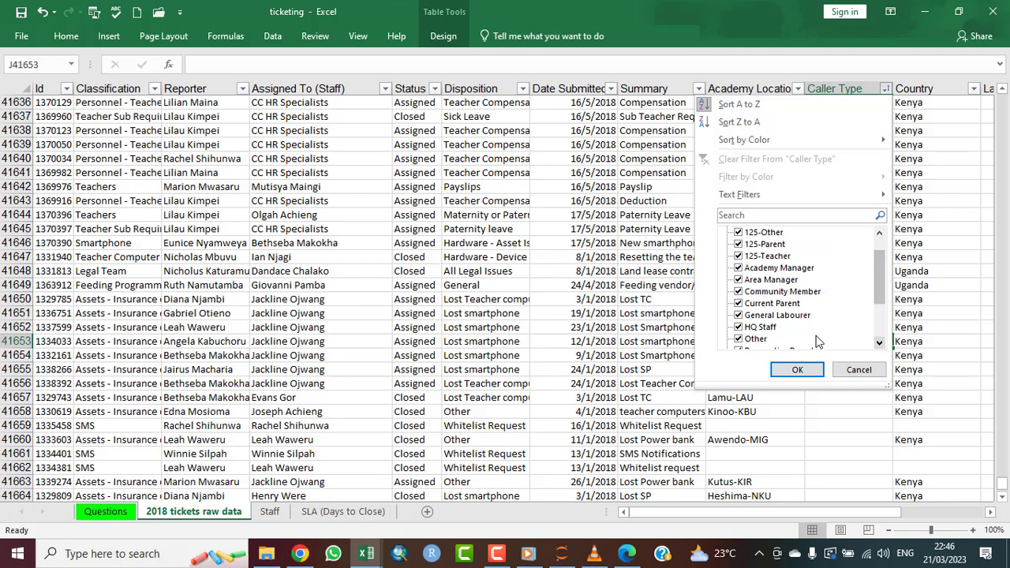
{"action": "left_click", "coordinate": [879, 343]}
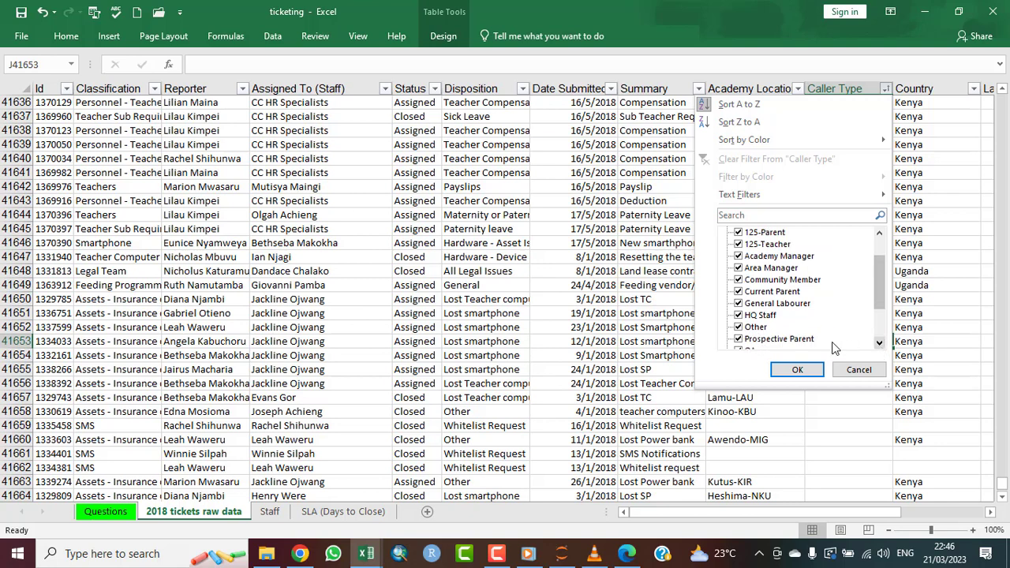
{"action": "left_click", "coordinate": [879, 343]}
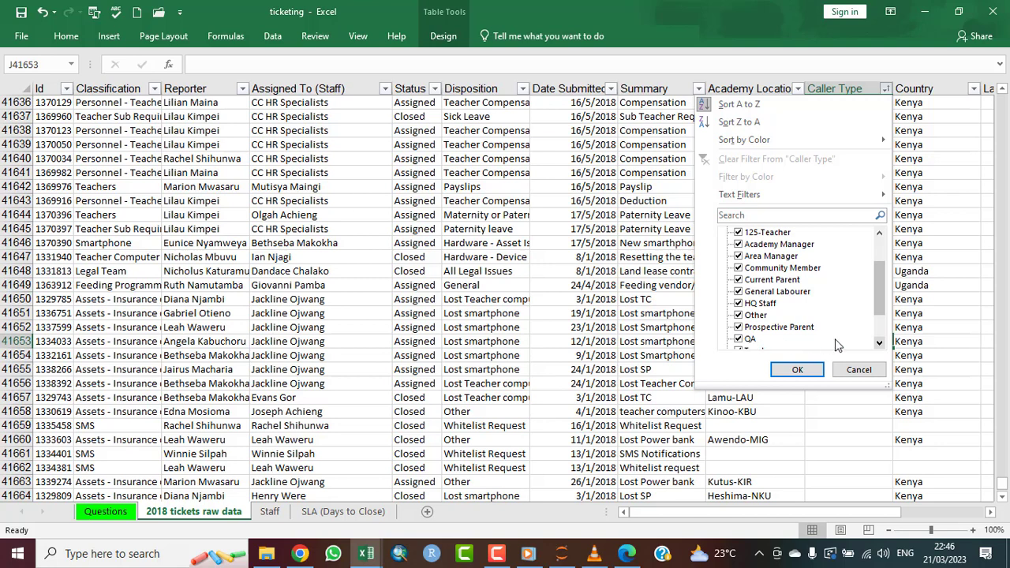
{"action": "left_click", "coordinate": [878, 343]}
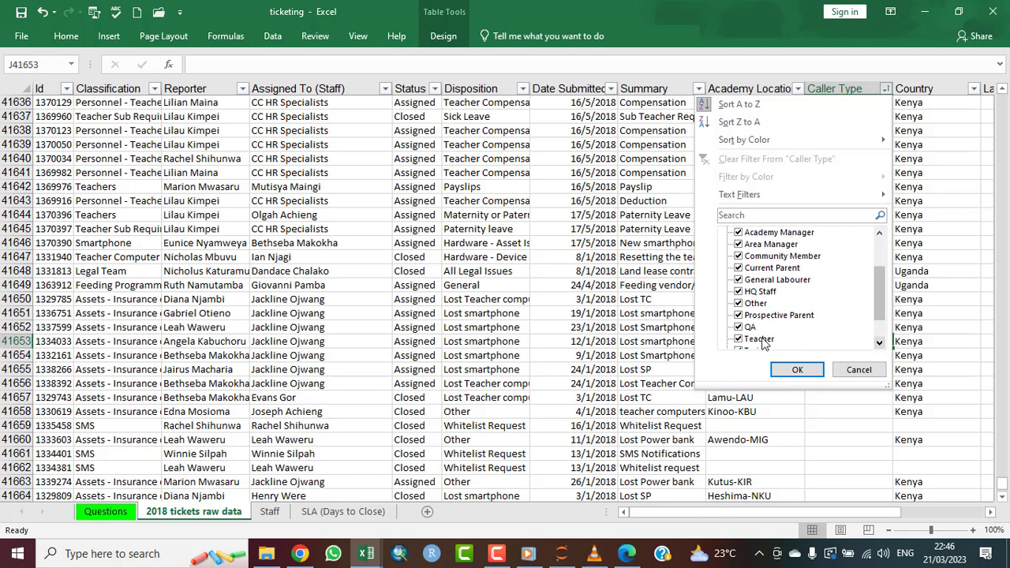
{"action": "left_click", "coordinate": [879, 344]}
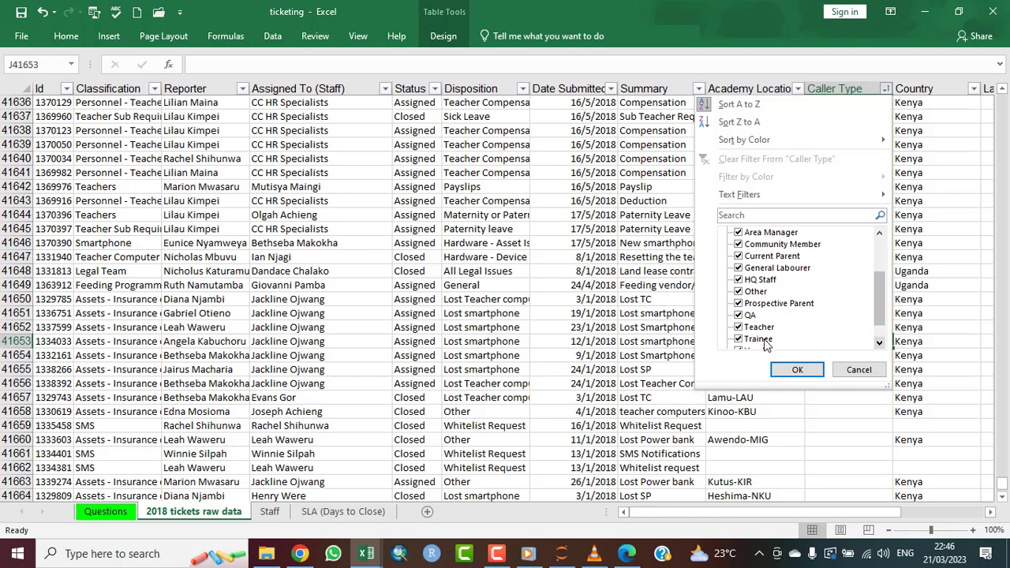
{"action": "left_click", "coordinate": [878, 343]}
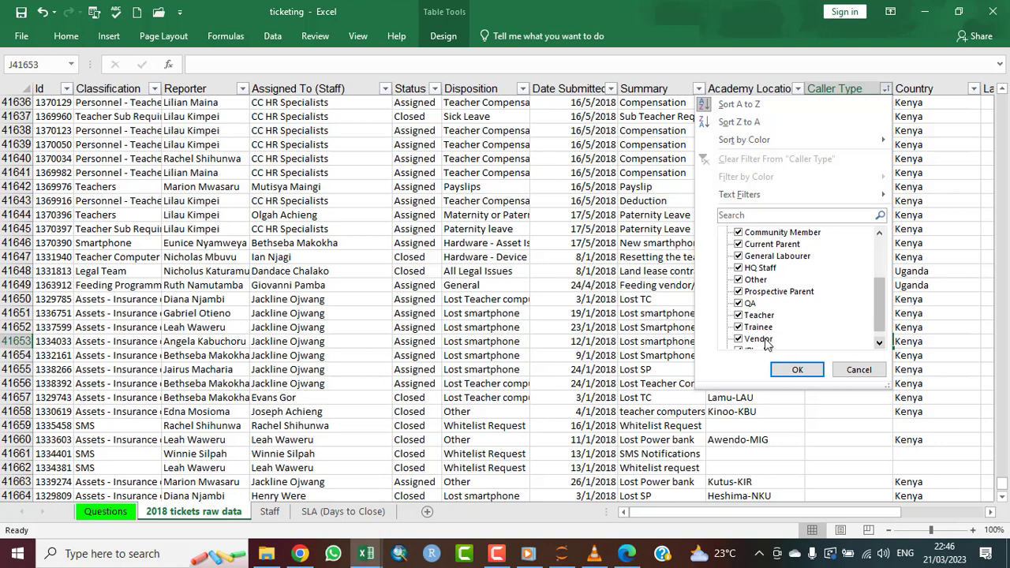
{"action": "left_click", "coordinate": [879, 345]}
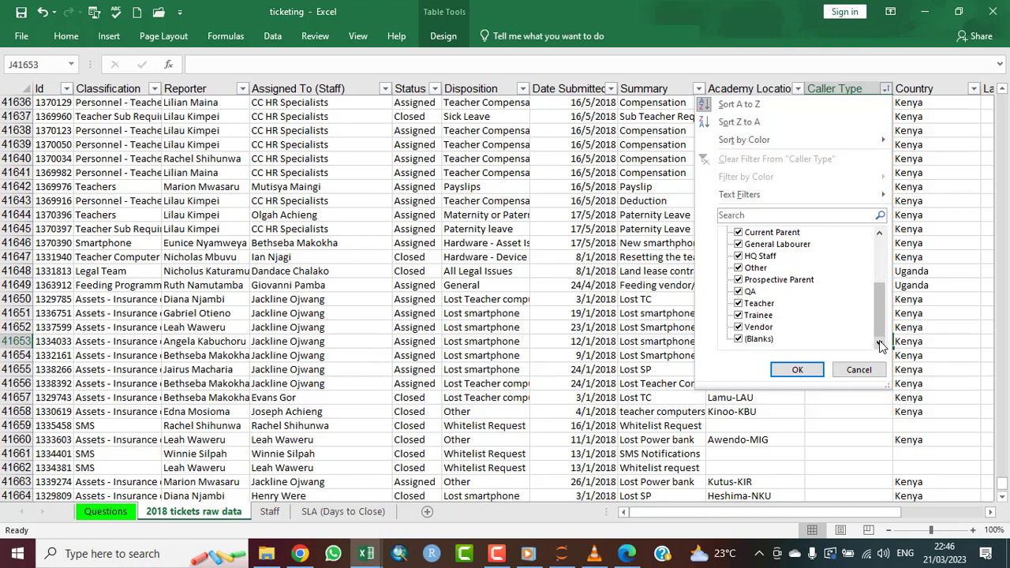
{"action": "left_click", "coordinate": [795, 371]}
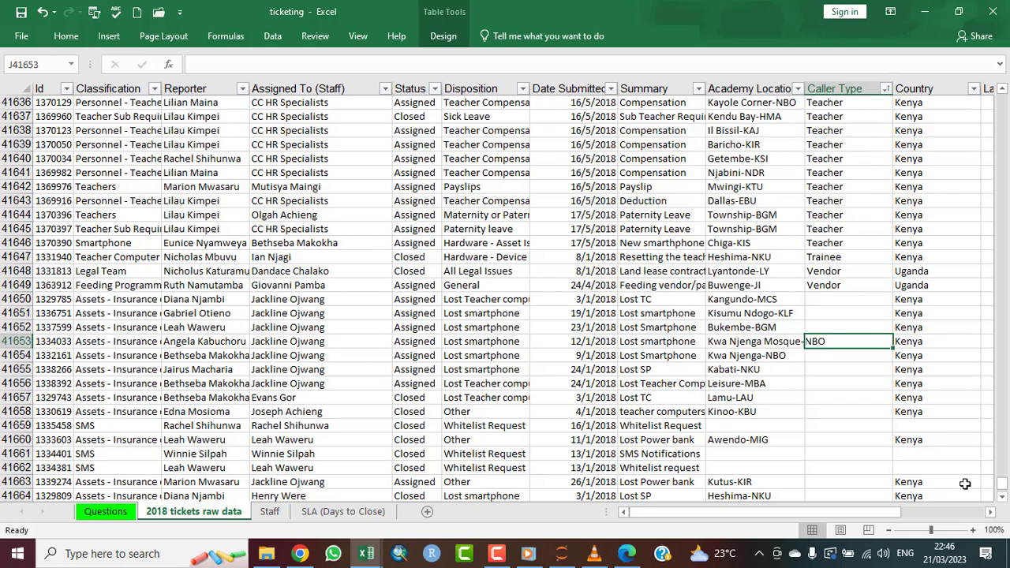
- Begin a list of caller types below the end of the ticket table by entering 125-Academy Manager in cell I41851
{"action": "left_click", "coordinate": [1000, 497]}
{"action": "left_click", "coordinate": [1000, 497]}
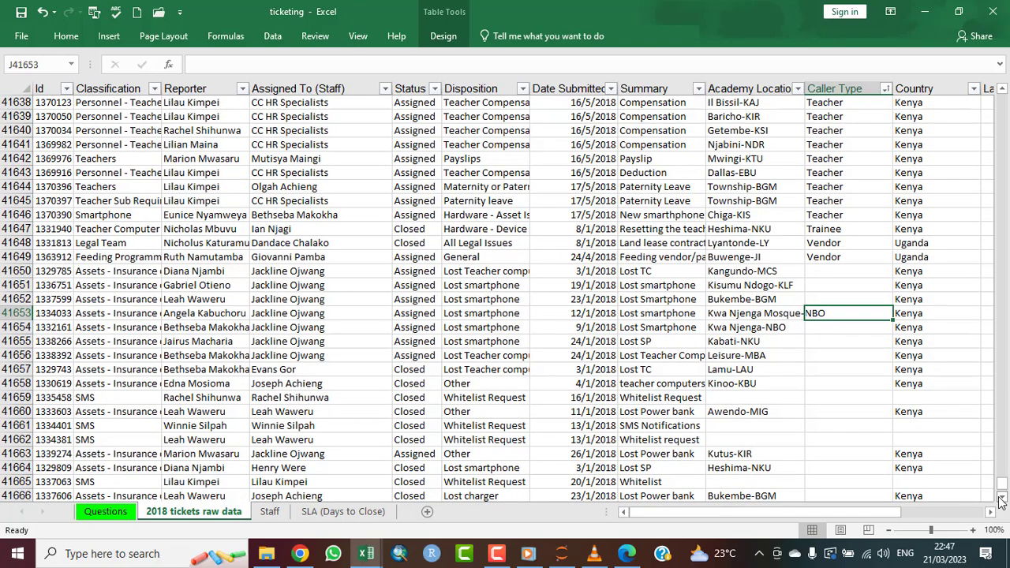
{"action": "left_click_drag", "start_coordinate": [1000, 501], "coordinate": [1000, 501]}
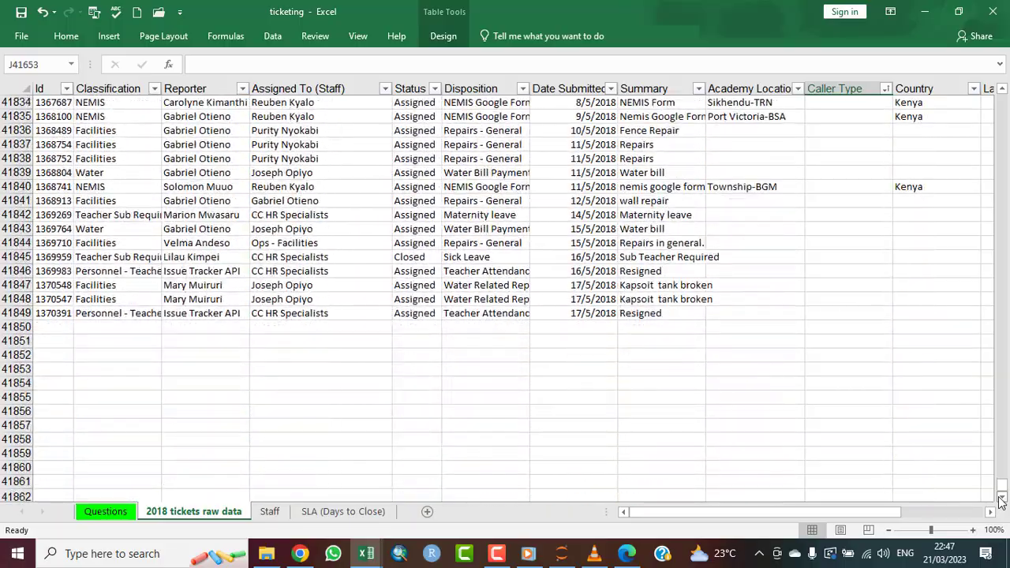
{"action": "left_click", "coordinate": [838, 341]}
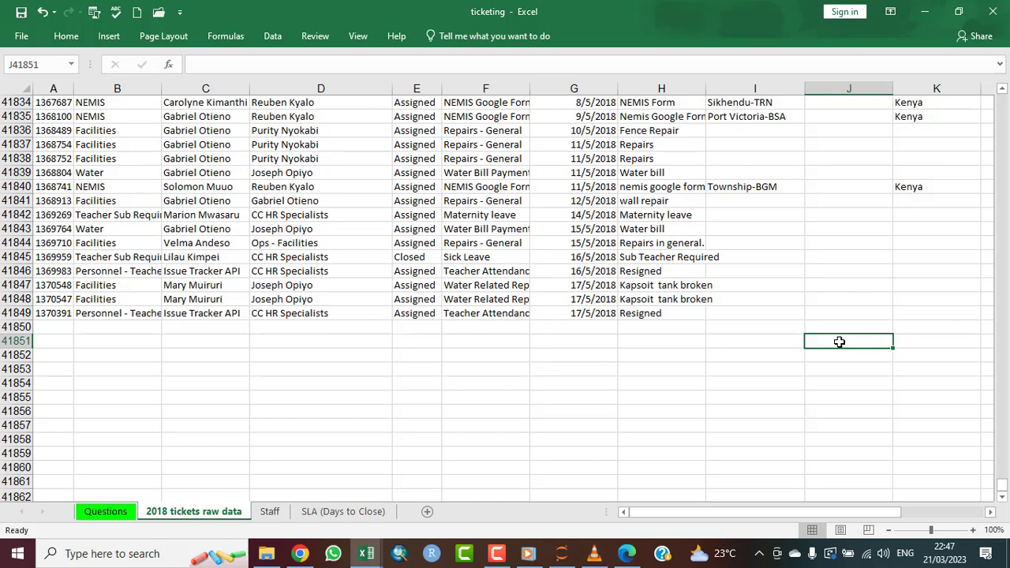
{"action": "left_click", "coordinate": [729, 344]}
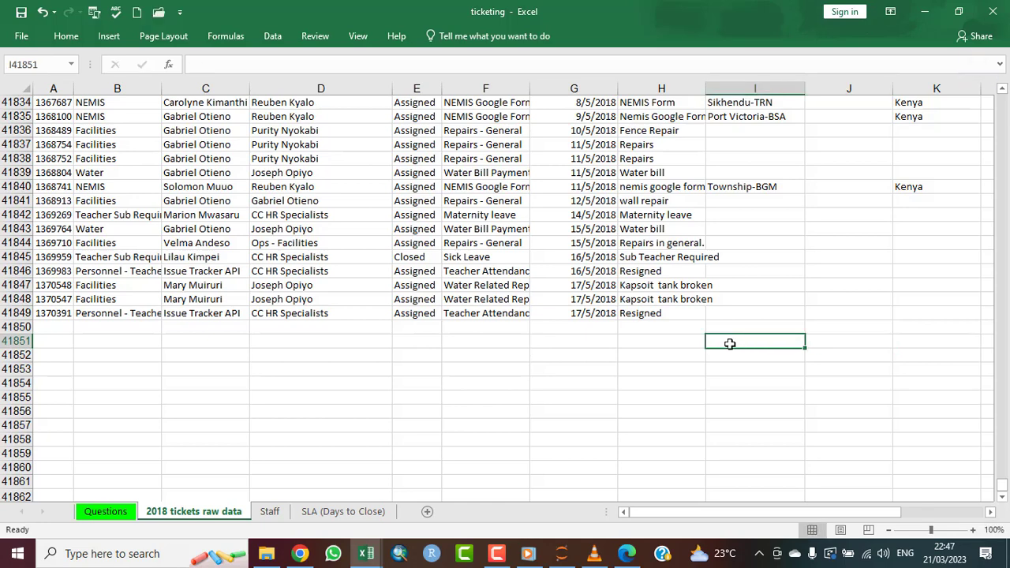
{"action": "type", "text": "125"}
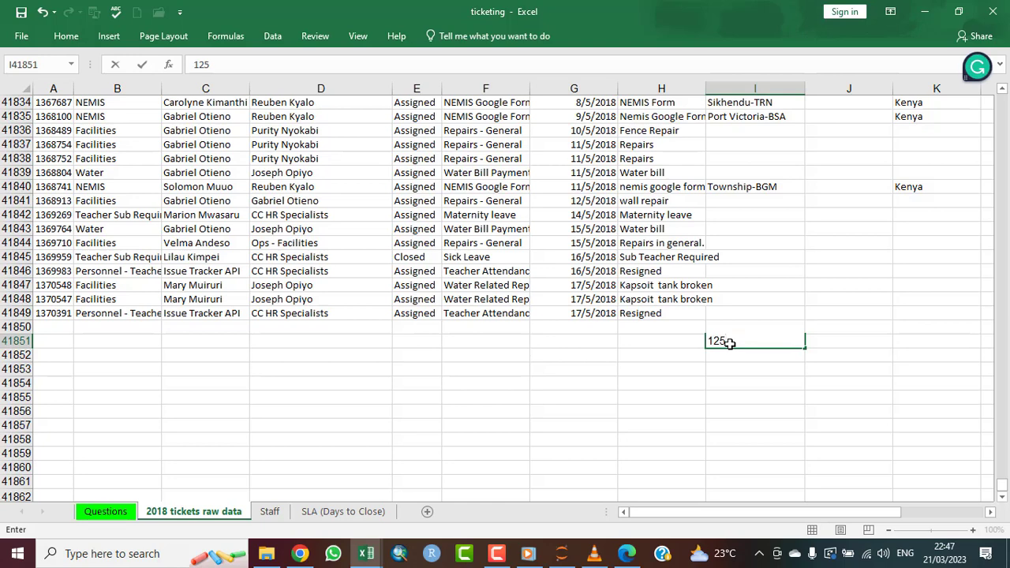
{"action": "type", "text": "-Academy "}
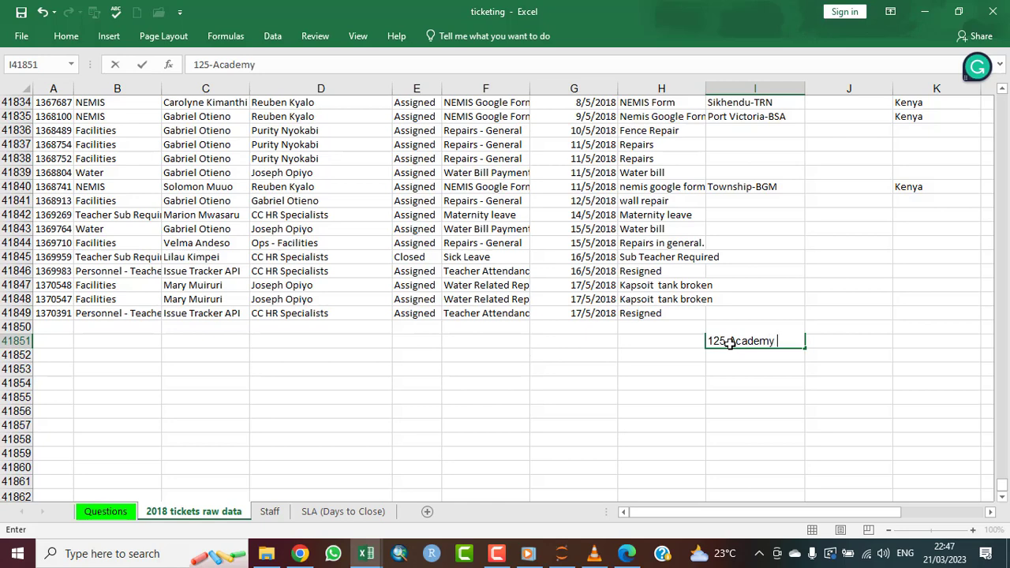
{"action": "type", "text": "Manag"}
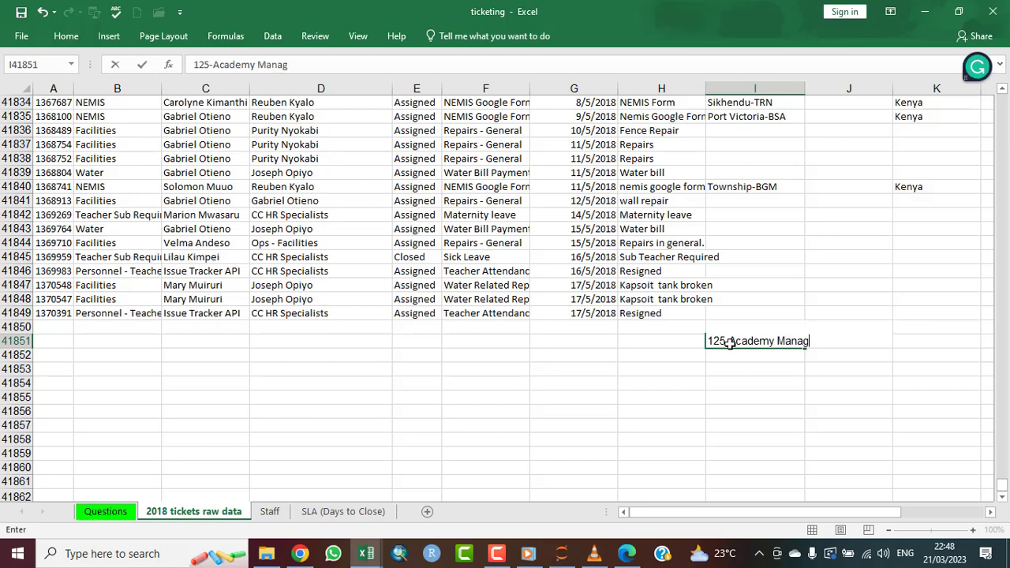
{"action": "type", "text": "er"}
{"action": "key", "text": "Return"}
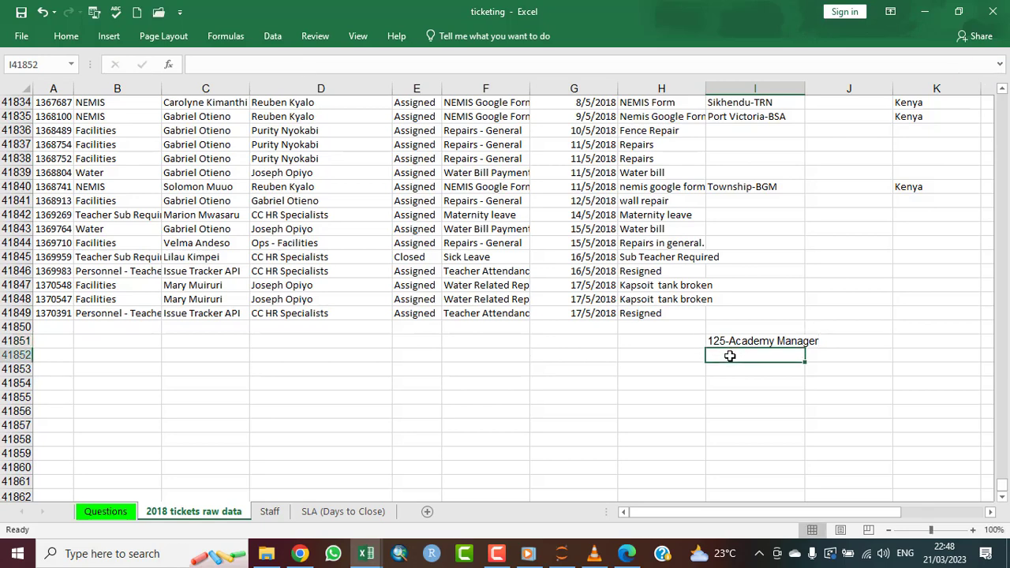
- Add the caller types 125-Other, 125-Parent and Academy Manager to the list in cells I41852 to I41854
{"action": "type", "text": "125-"}
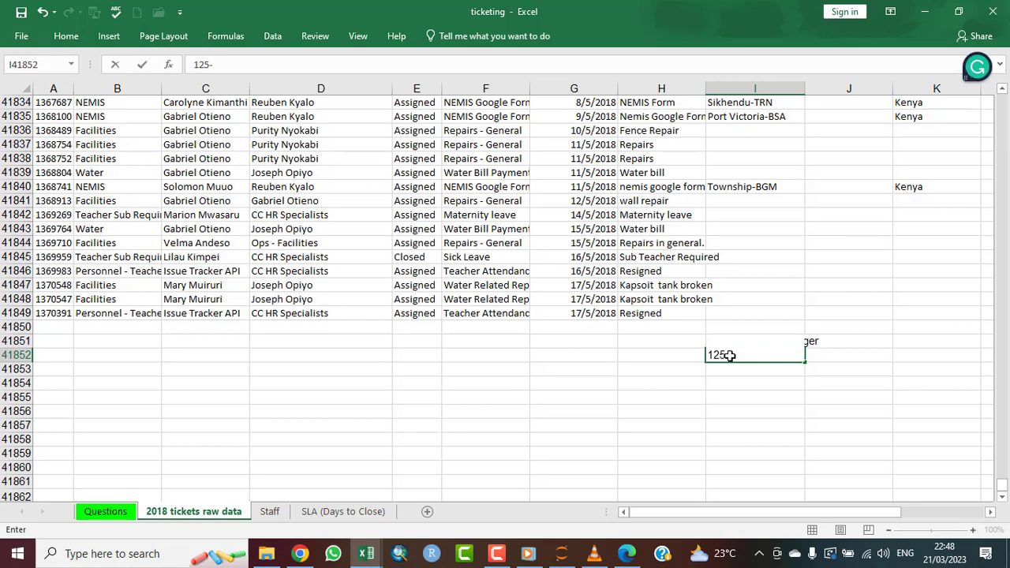
{"action": "key", "text": "Escape"}
{"action": "key", "text": "Down"}
{"action": "type", "text": "125-Parent"}
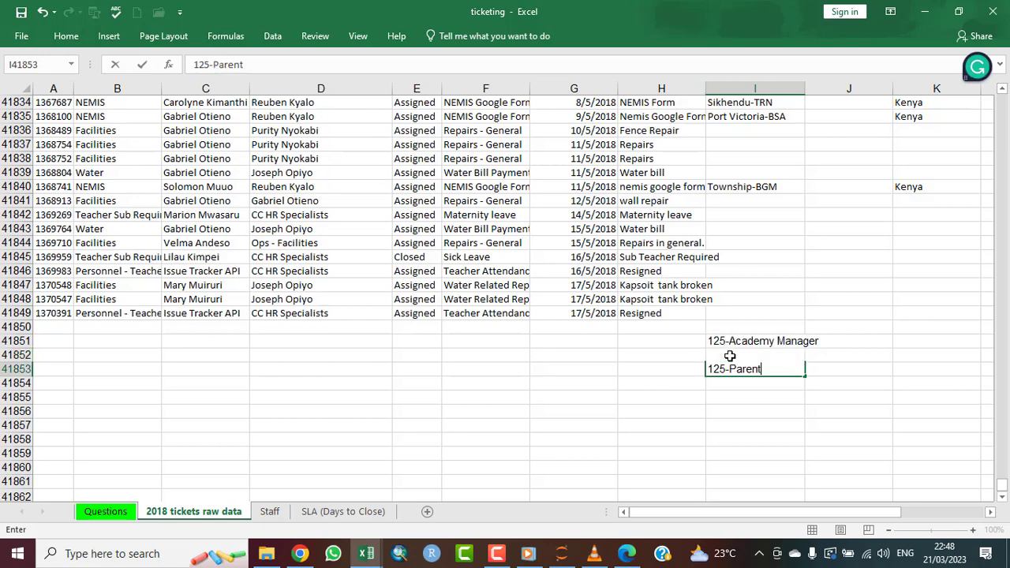
{"action": "key", "text": "Return"}
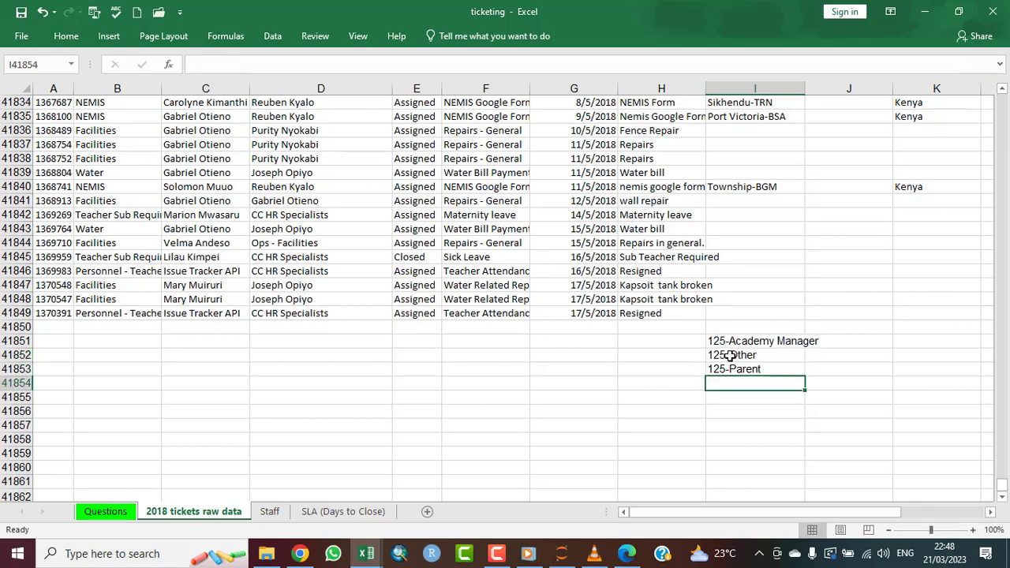
{"action": "type", "text": "Academy Manager"}
{"action": "key", "text": "Return"}
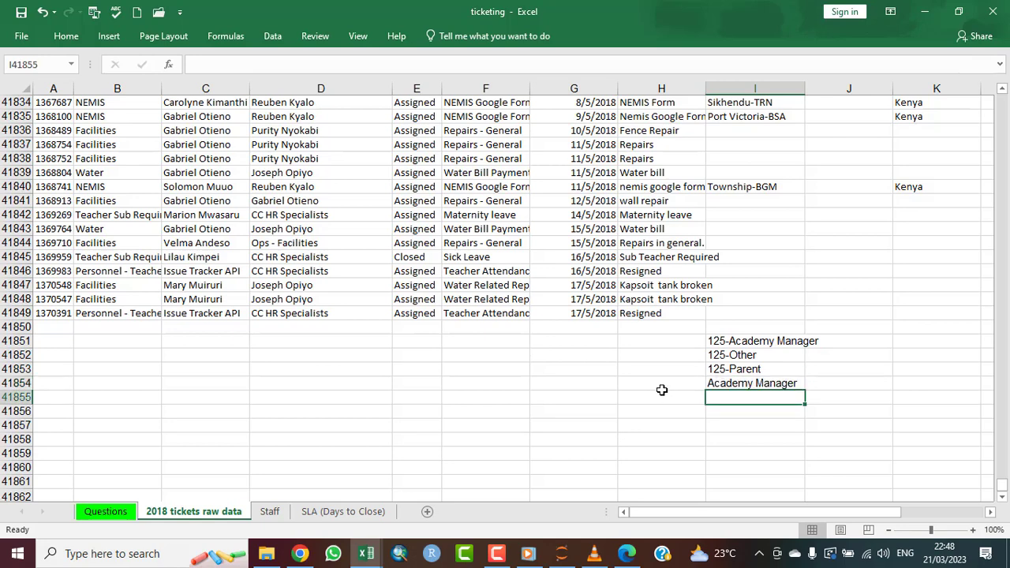
- Continue the list with Area Manager, Community Member, Current Parent and General Labourer in cells I41855 to I41858
{"action": "type", "text": "Area"}
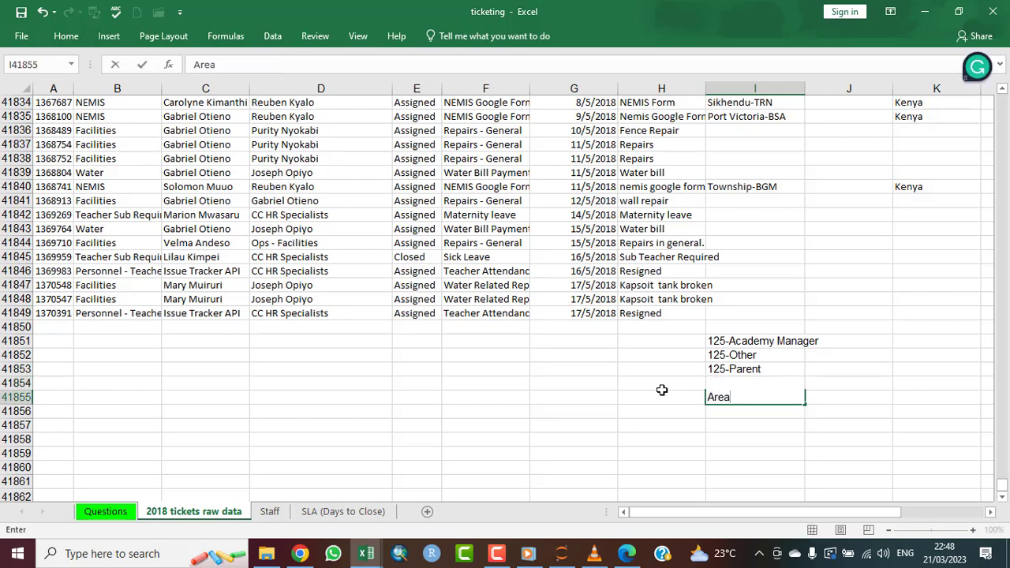
{"action": "type", "text": " Manager"}
{"action": "key", "text": "Return"}
{"action": "type", "text": "Community Member"}
{"action": "key", "text": "Return"}
{"action": "type", "text": "Current Parent"}
{"action": "key", "text": "Return"}
{"action": "type", "text": "General Labourer"}
{"action": "key", "text": "Return"}
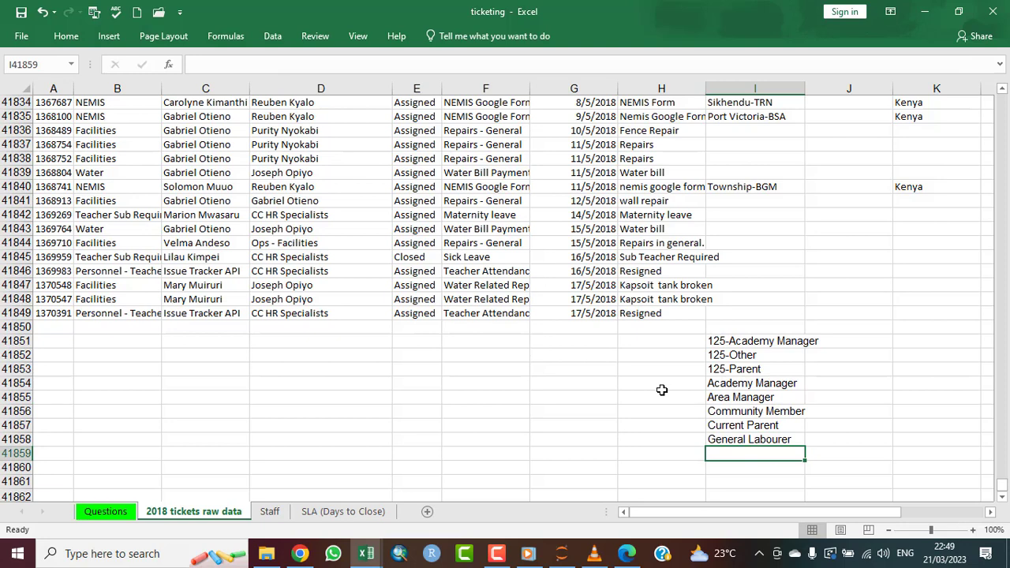
- Complete the caller type list with HQ Staff, Other, Prospective Parent, QA, Teacher, Trainee and Vendor in cells I41859 to I41865
{"action": "type", "text": "HQ S"}
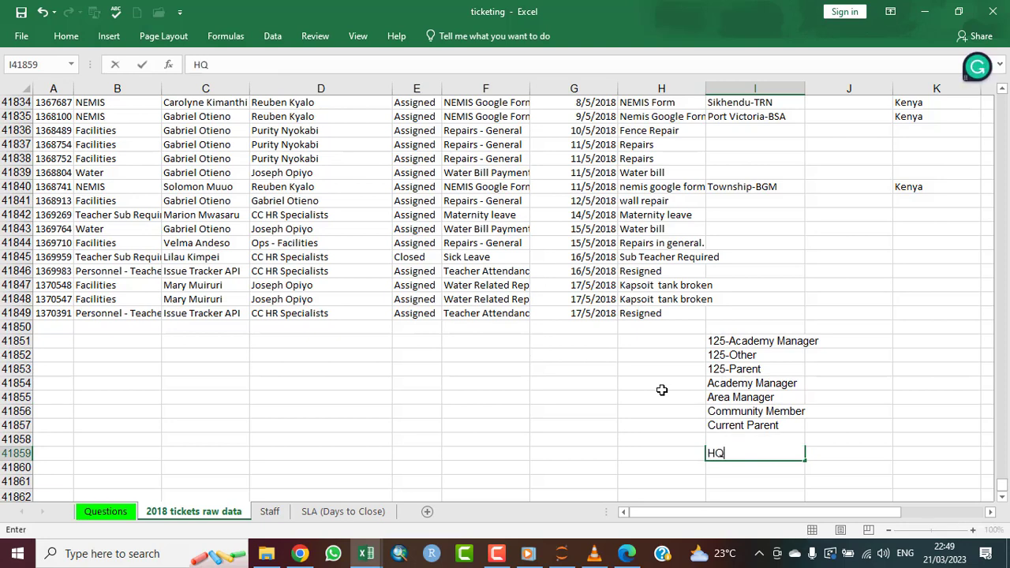
{"action": "type", "text": "taff"}
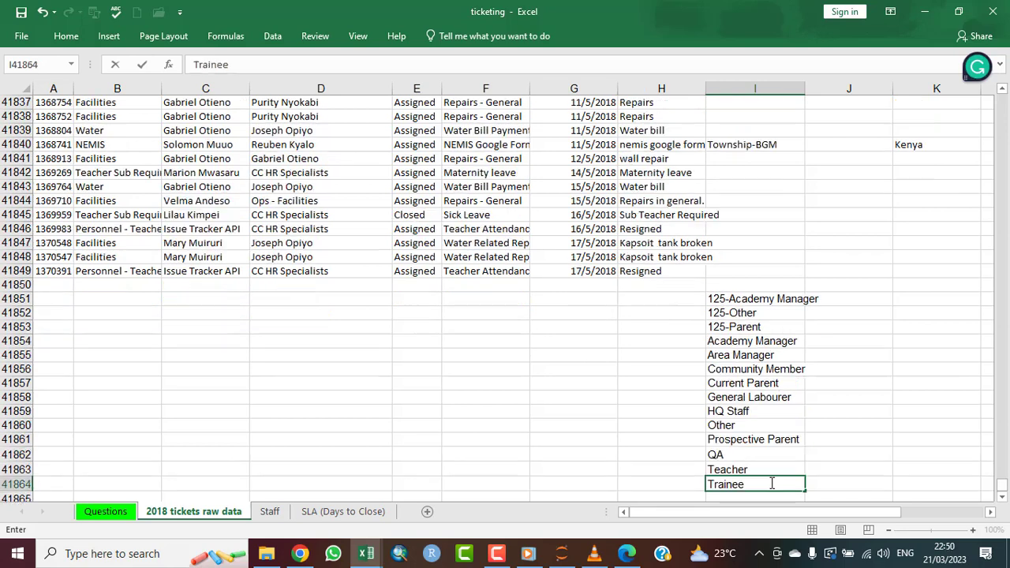
{"action": "key", "text": "Return"}
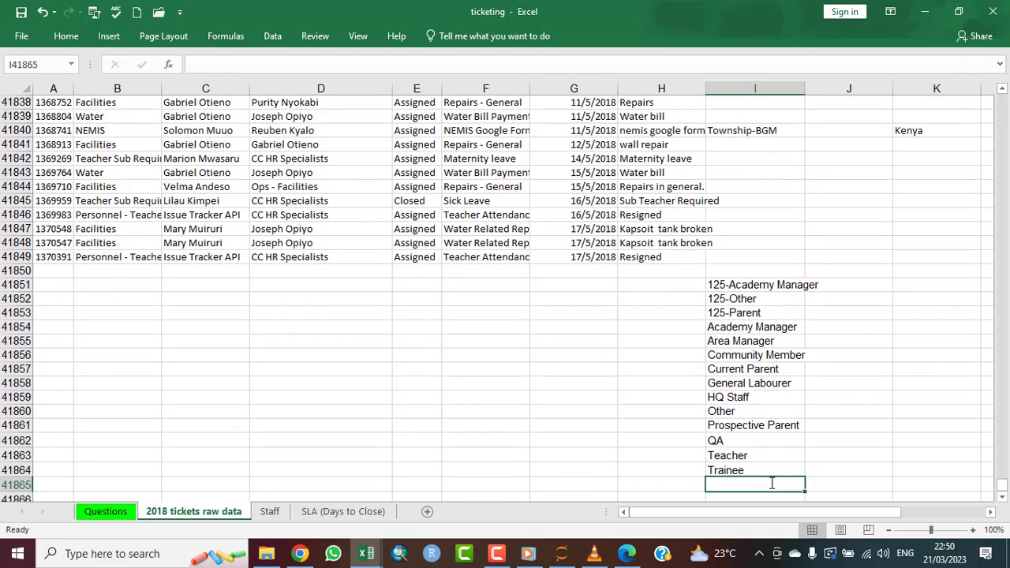
{"action": "type", "text": "Vendor"}
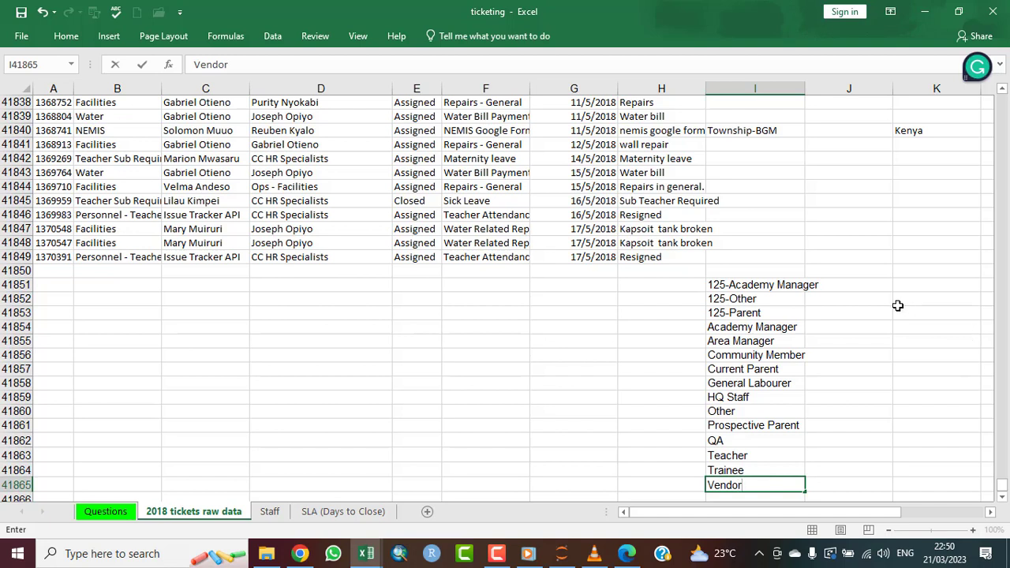
- Count the 125-Academy Manager tickets in cell J41851 with the formula =COUNTIF(J2:J41849, "125-Academy Manager")
{"action": "left_click", "coordinate": [874, 284]}
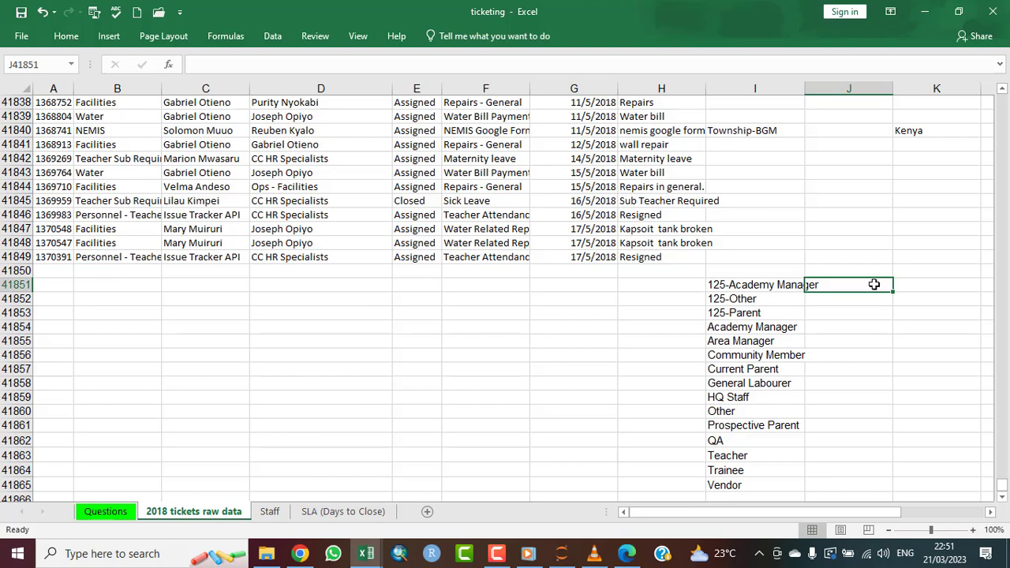
{"action": "type", "text": "="}
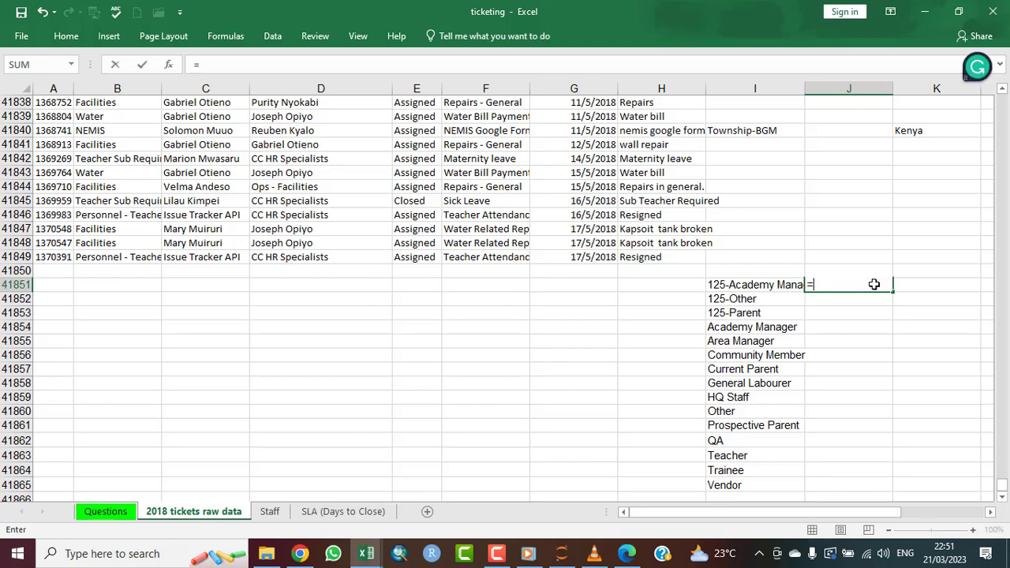
{"action": "type", "text": "counti"}
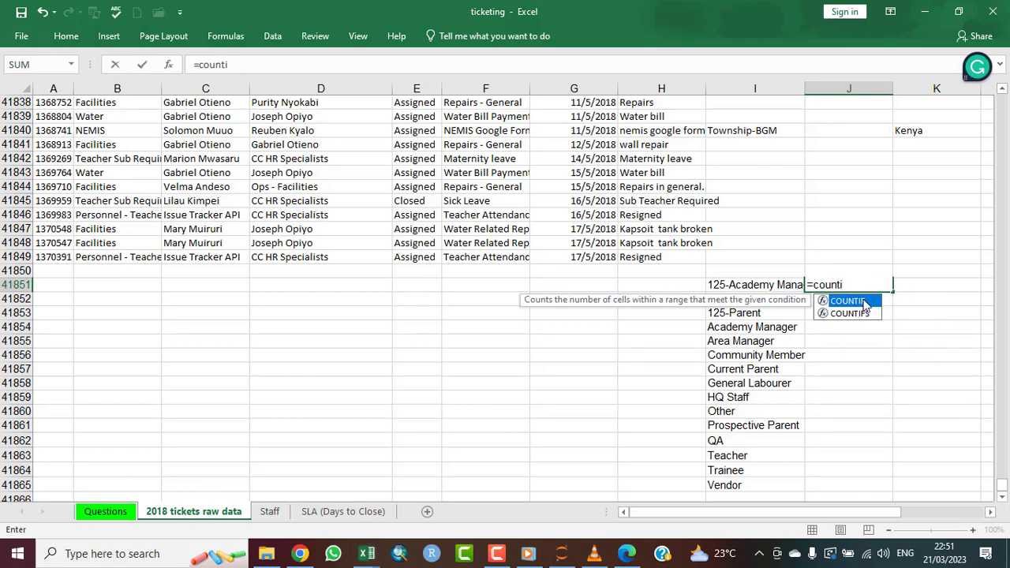
{"action": "double_click", "coordinate": [865, 304]}
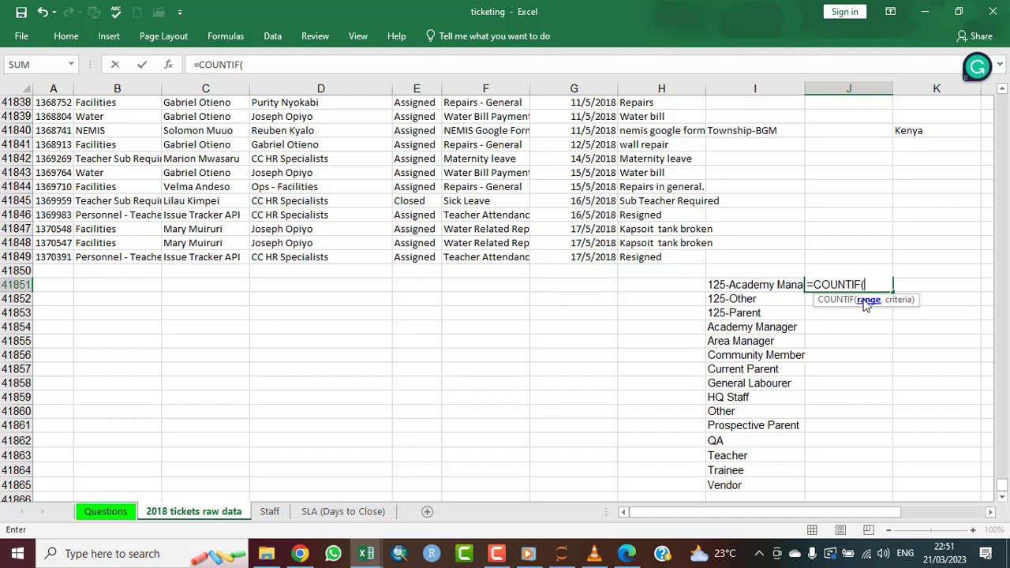
{"action": "type", "text": "j2:j418"}
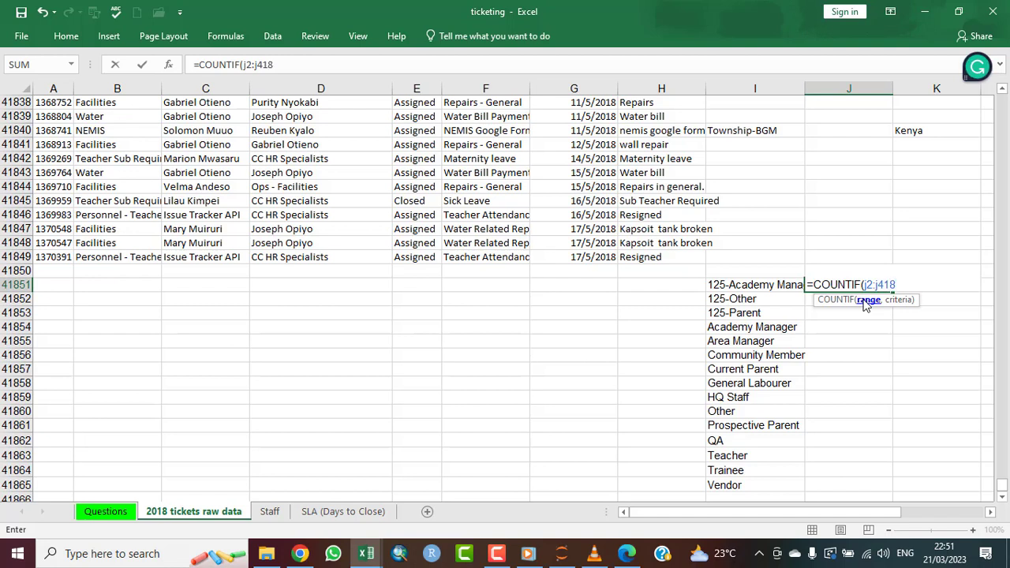
{"action": "type", "text": "49"}
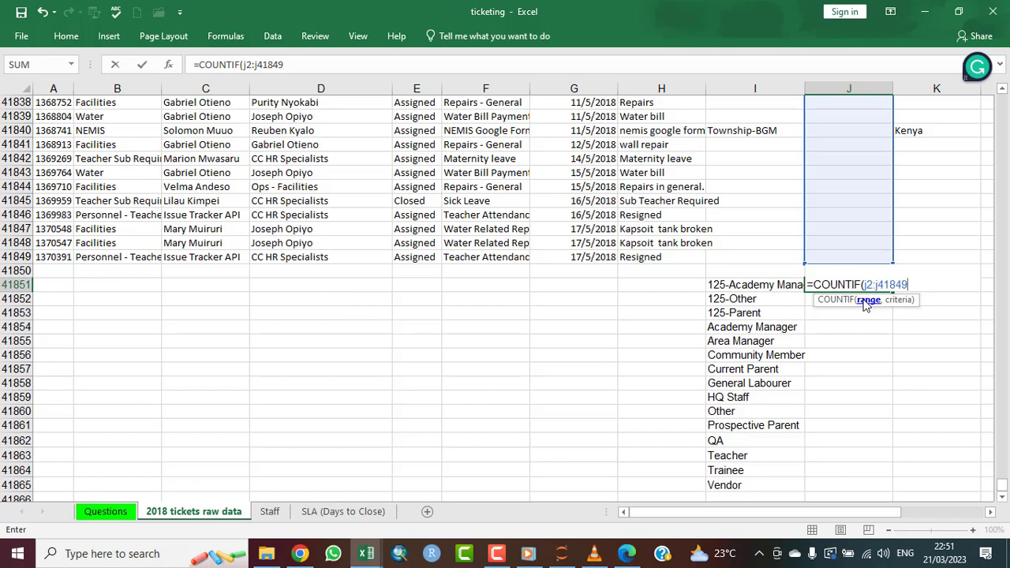
{"action": "type", "text": ","}
{"action": "type", "text": "\"12"}
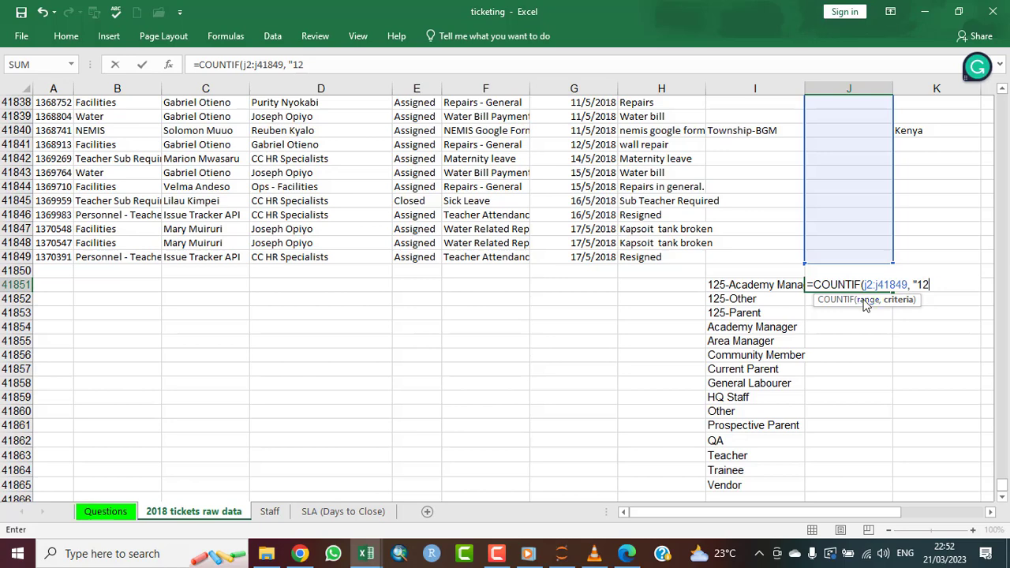
{"action": "type", "text": "5-Academy "}
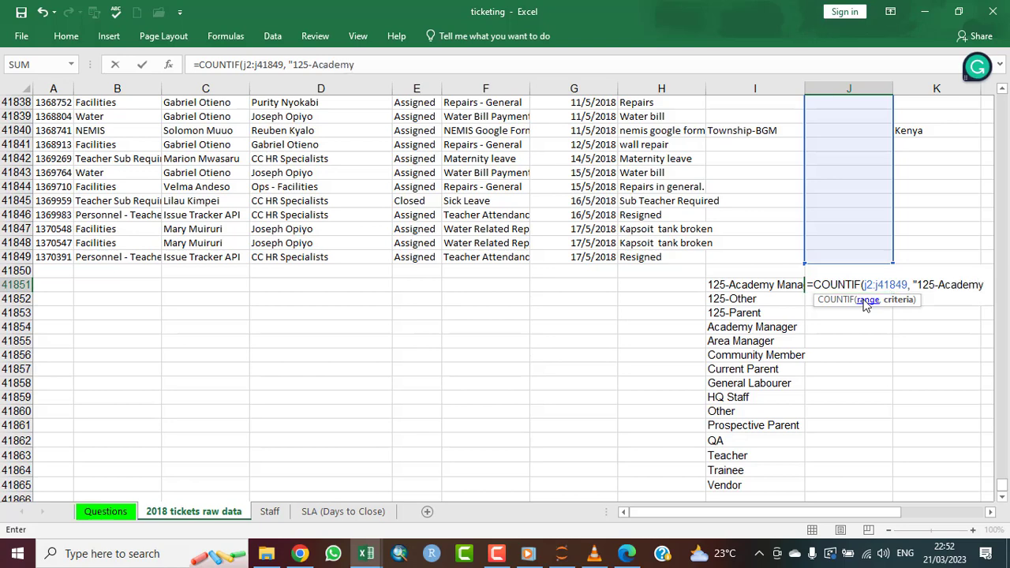
{"action": "type", "text": "Ma"}
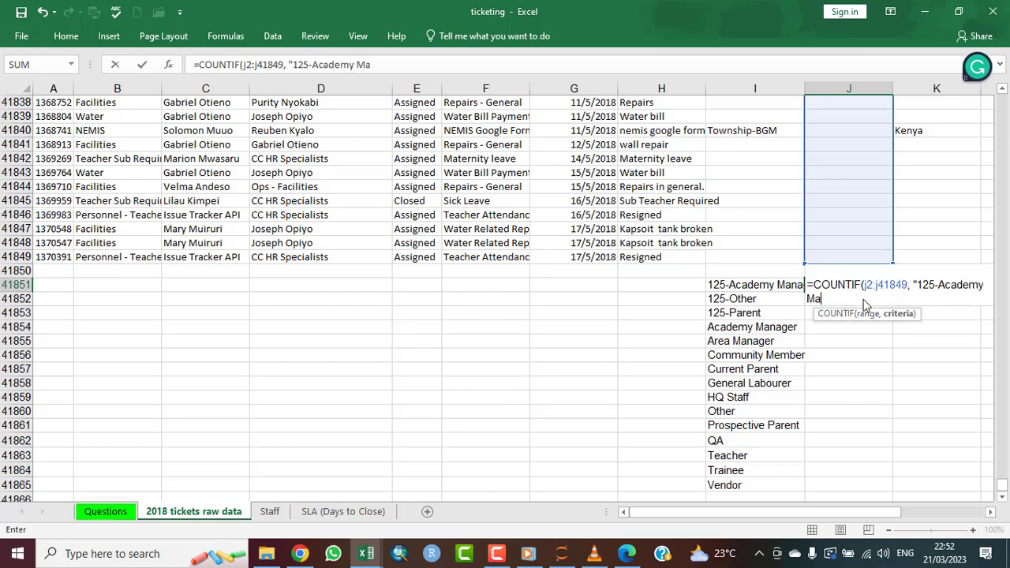
{"action": "type", "text": "nager"}
{"action": "type", "text": "\")"}
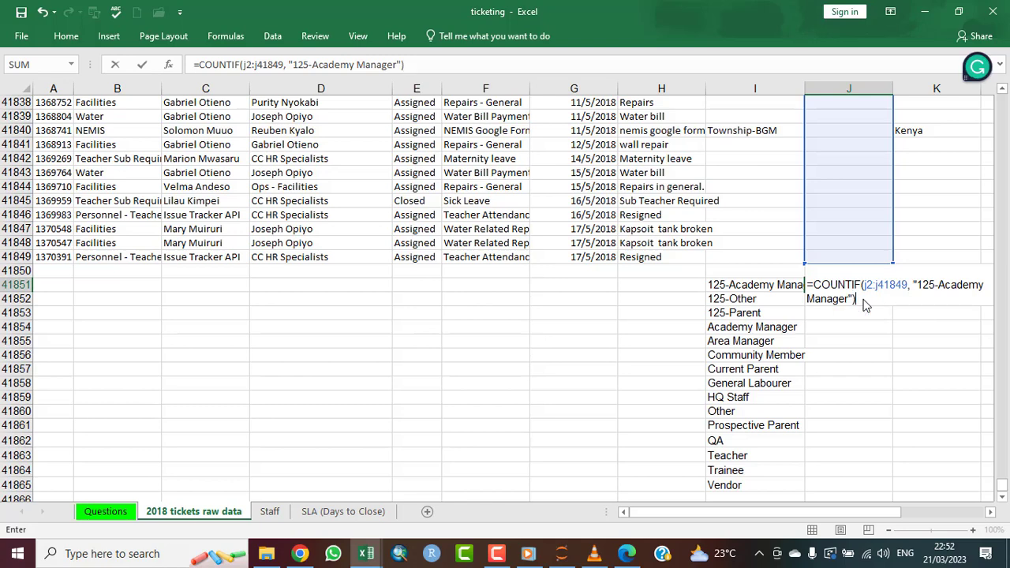
{"action": "key", "text": "Return"}
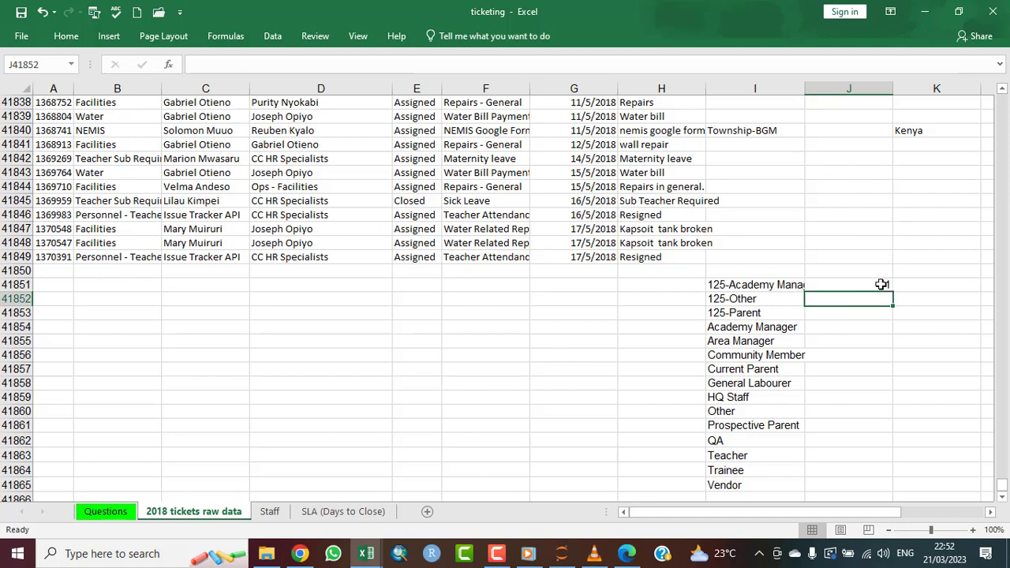
{"action": "left_click", "coordinate": [880, 284]}
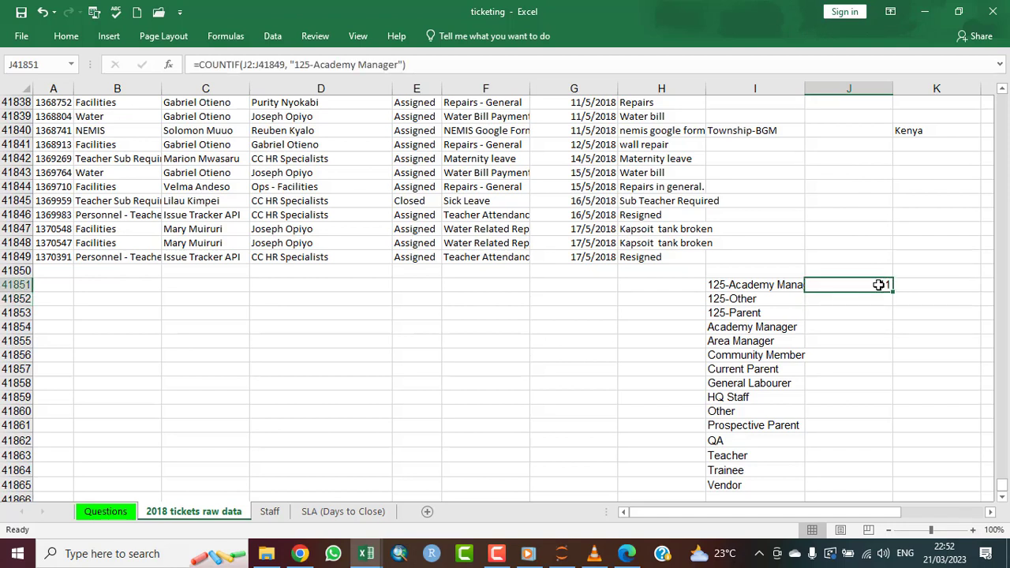
- Count the 125-Other tickets in cell J41852 with the formula =COUNTIF(J2:J41849, "125-Other")
{"action": "left_click", "coordinate": [839, 300]}
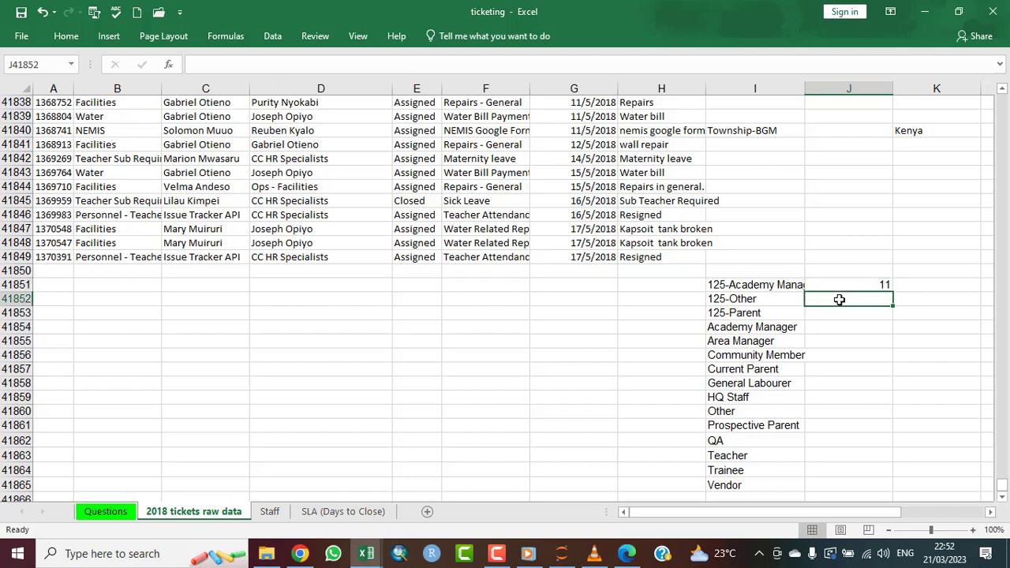
{"action": "type", "text": "=cou"}
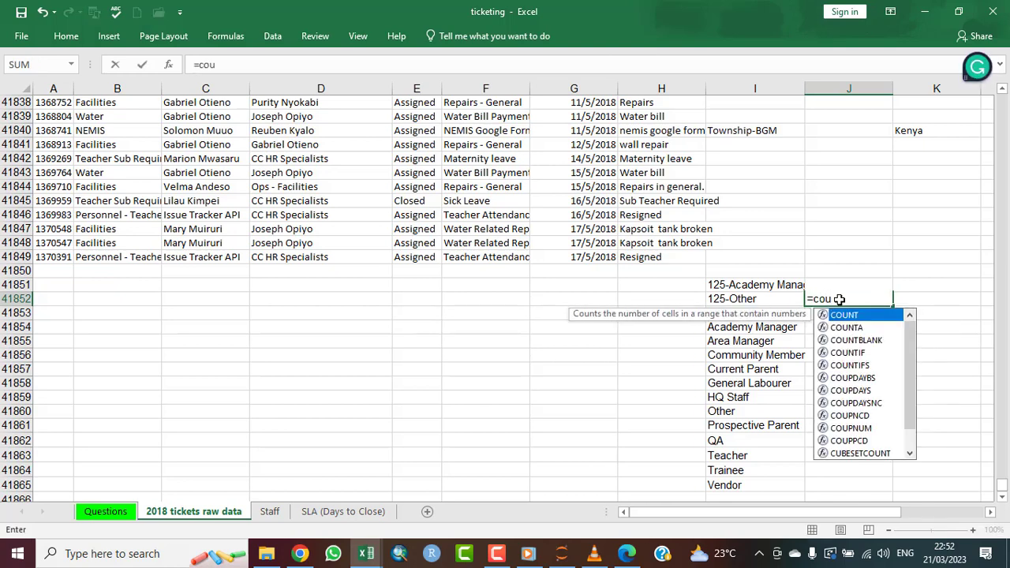
{"action": "type", "text": "nf"}
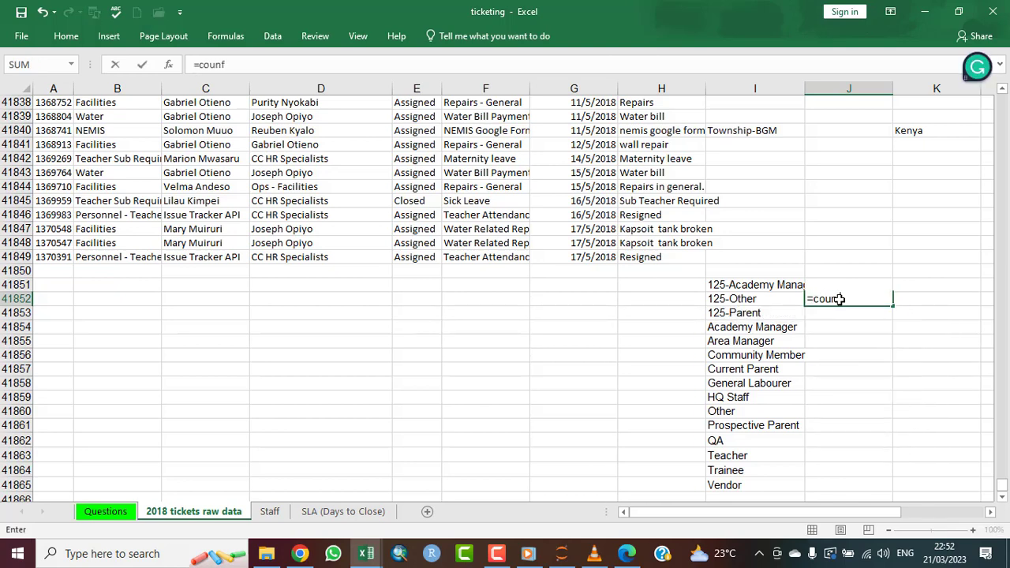
{"action": "key", "text": "BackSpace"}
{"action": "type", "text": "ti"}
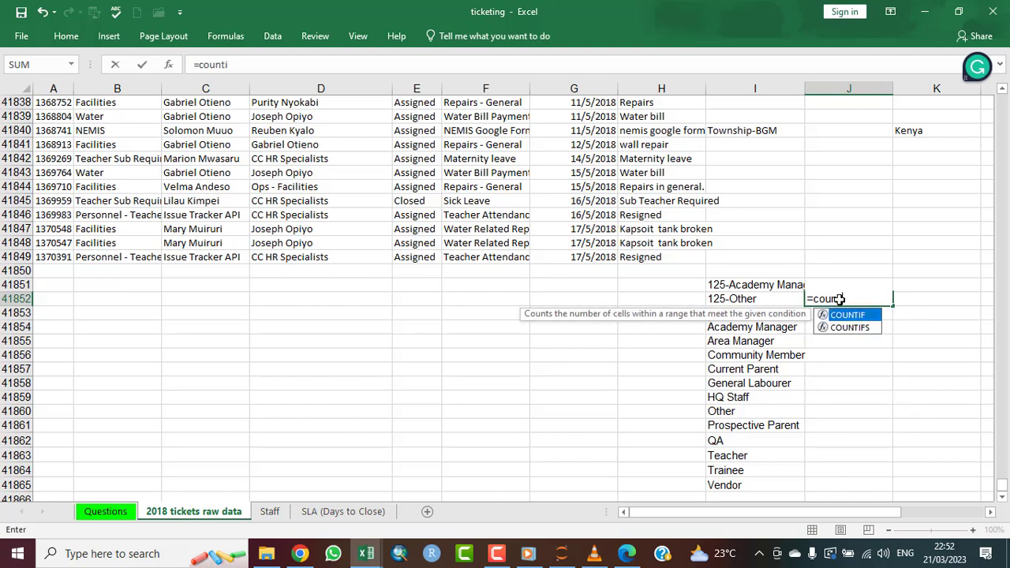
{"action": "key", "text": "Tab"}
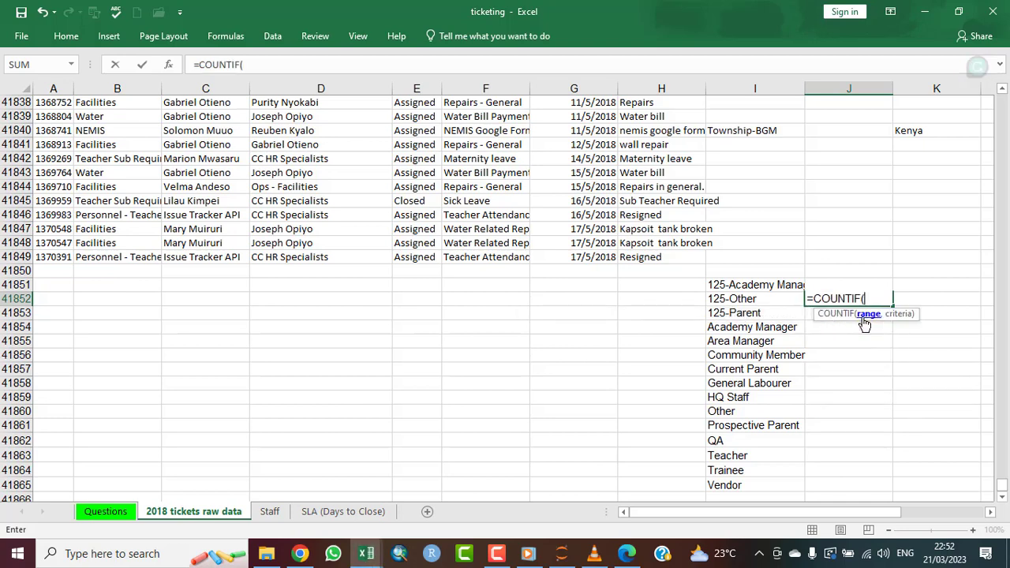
{"action": "type", "text": "j2"}
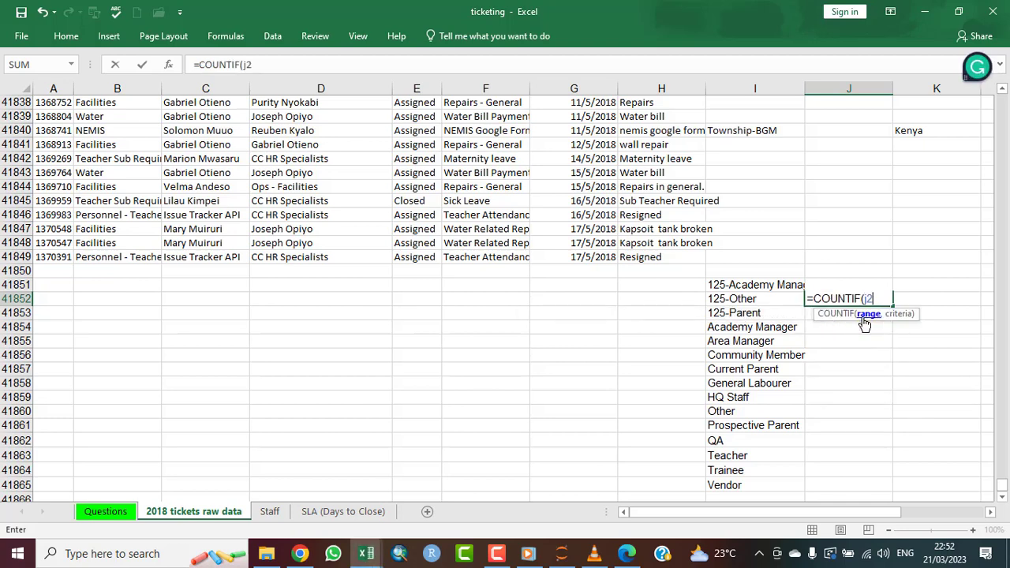
{"action": "type", "text": ":j41849"}
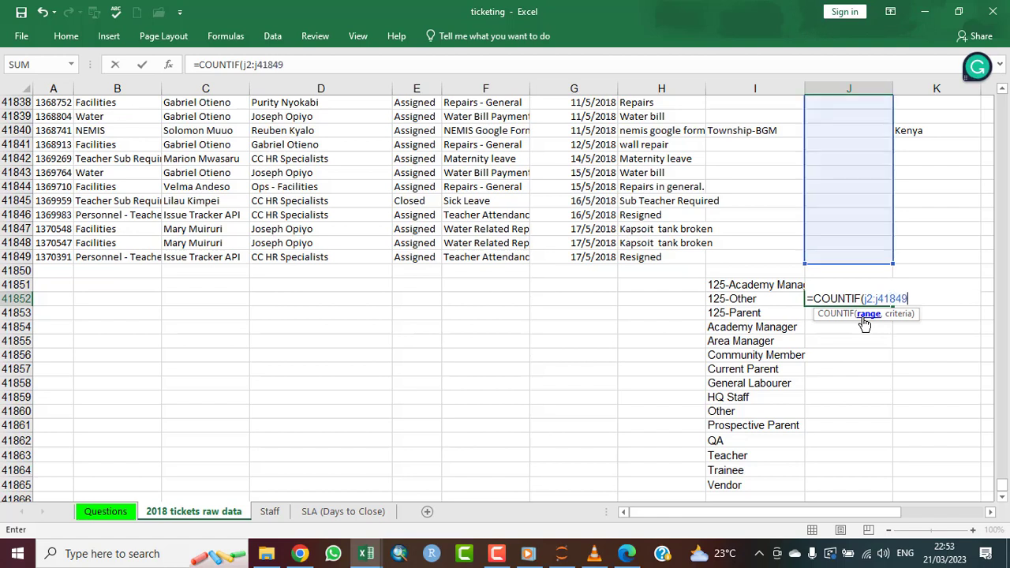
{"action": "type", "text": ",  \"125-"}
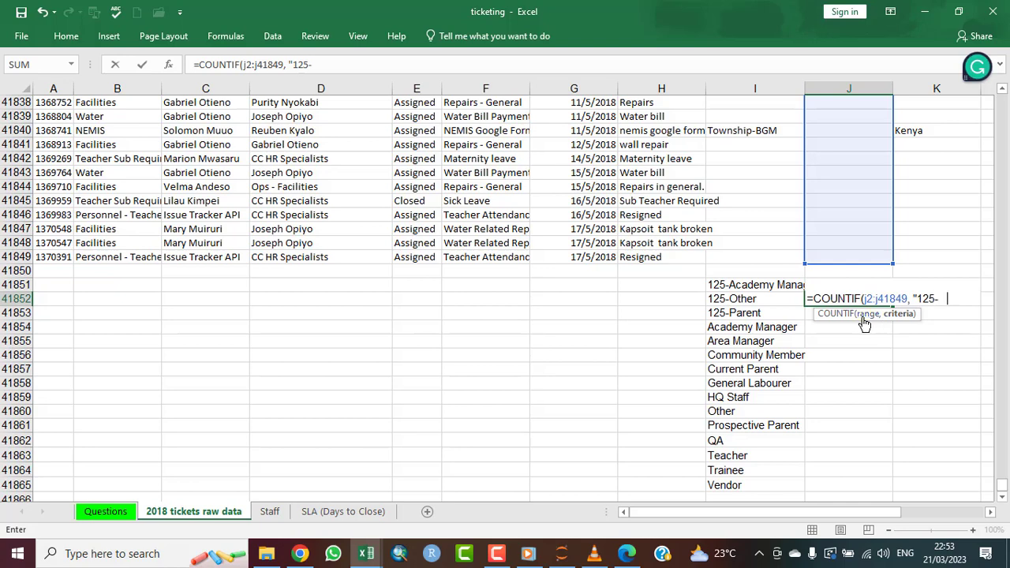
{"action": "type", "text": "Other\")"}
{"action": "key", "text": "Return"}
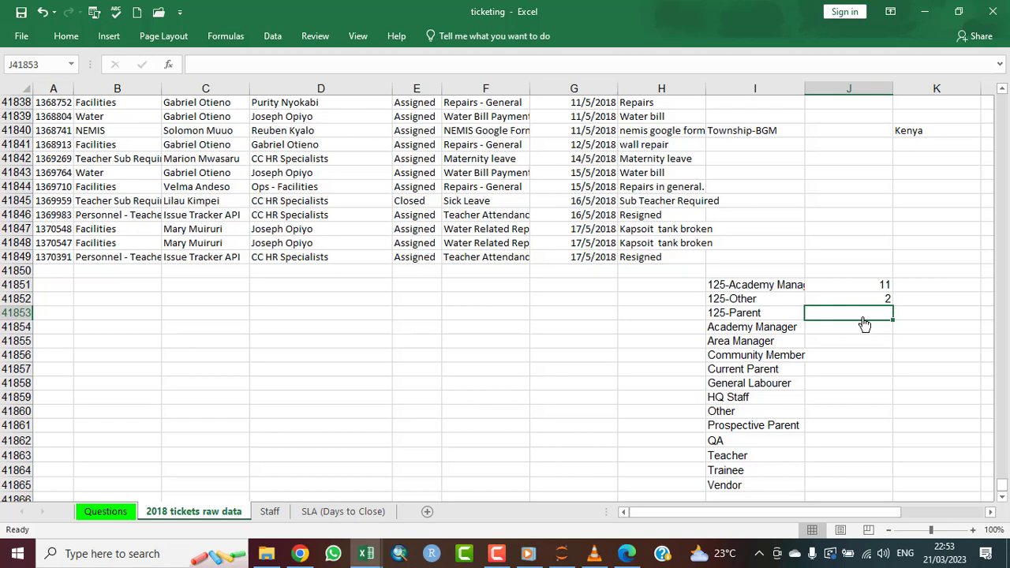
- Count the 125-Parent tickets in cell J41853 with the formula =COUNTIF(J2:J41849, "125-parent")
{"action": "type", "text": "="}
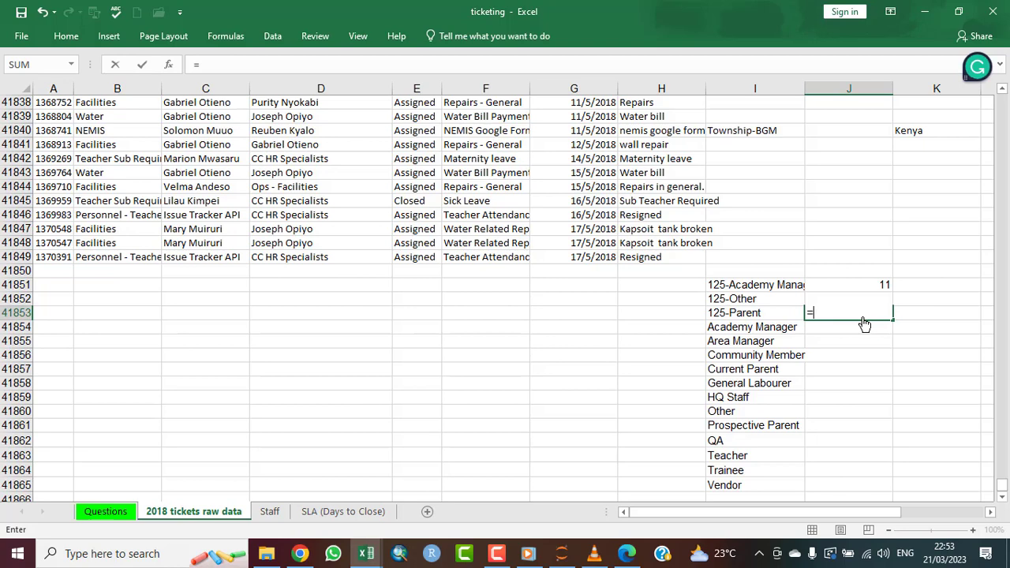
{"action": "type", "text": "coun"}
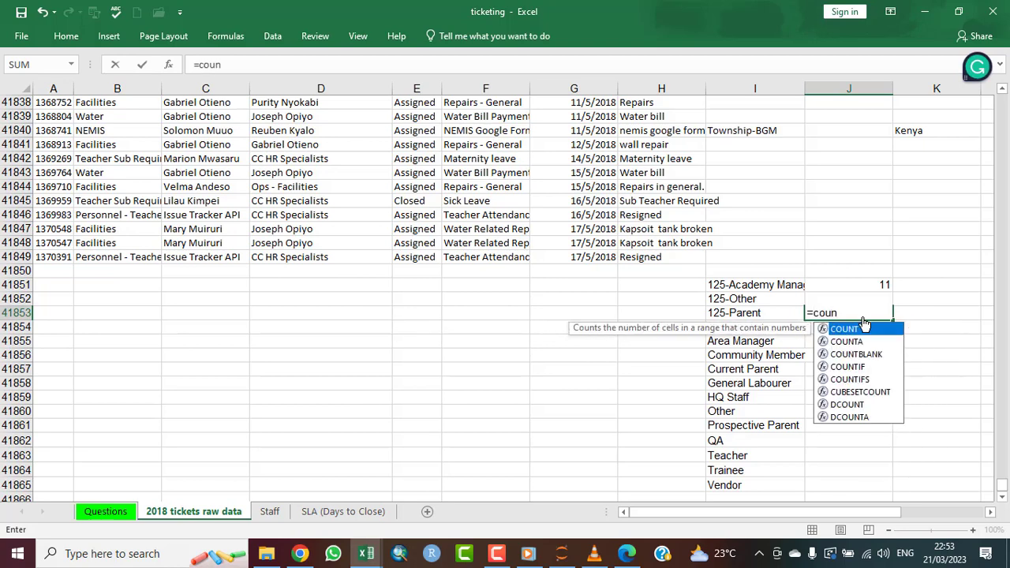
{"action": "type", "text": "tif"}
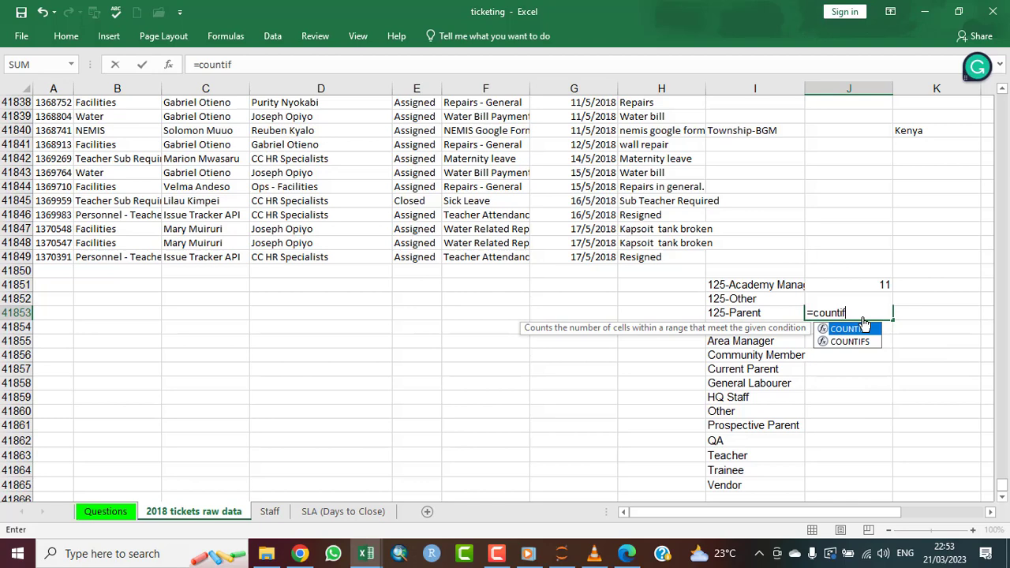
{"action": "double_click", "coordinate": [864, 329]}
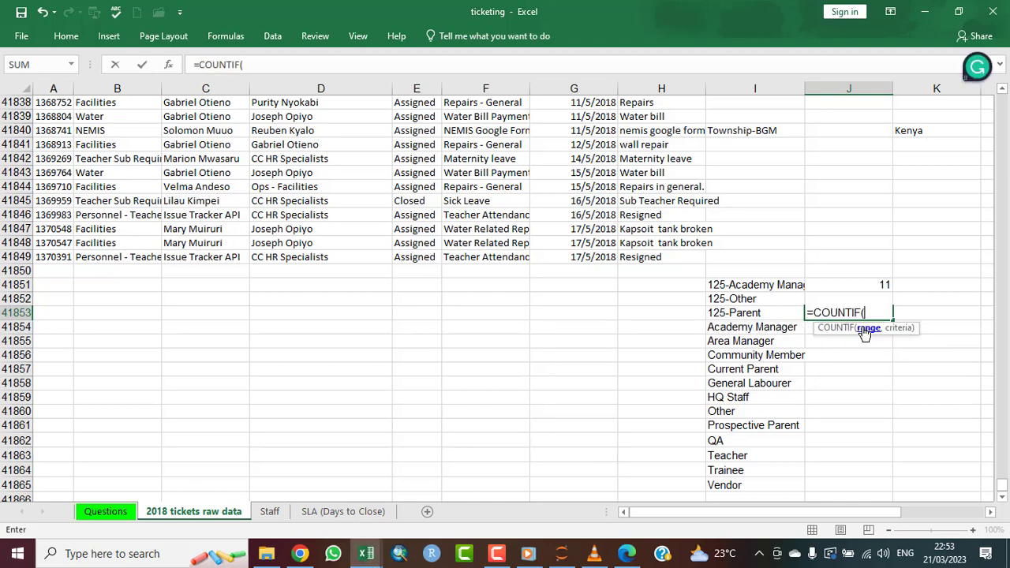
{"action": "type", "text": "j2:j41849"}
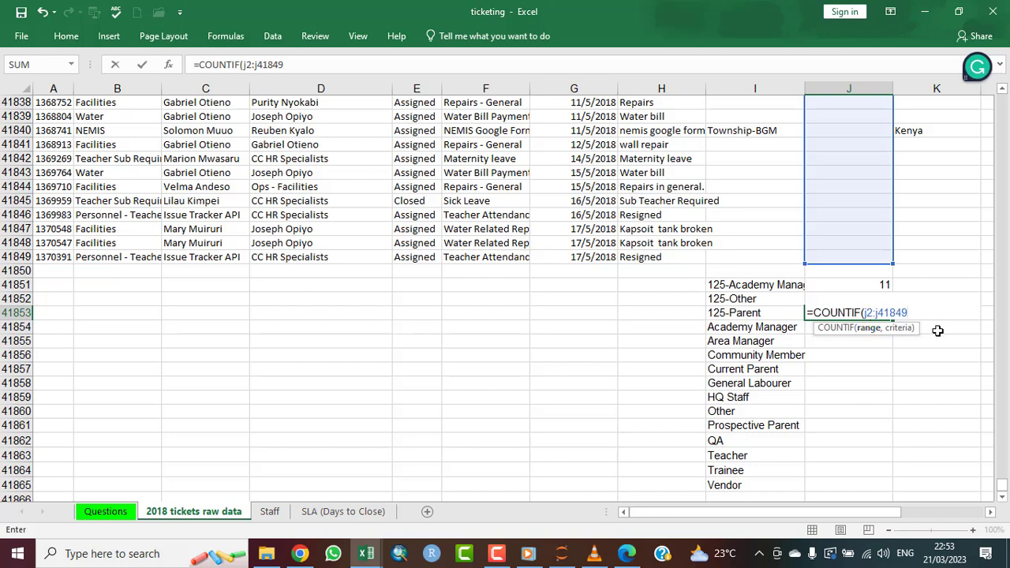
{"action": "type", "text": "\","}
{"action": "key", "text": "BackSpace"}
{"action": "type", "text": ","}
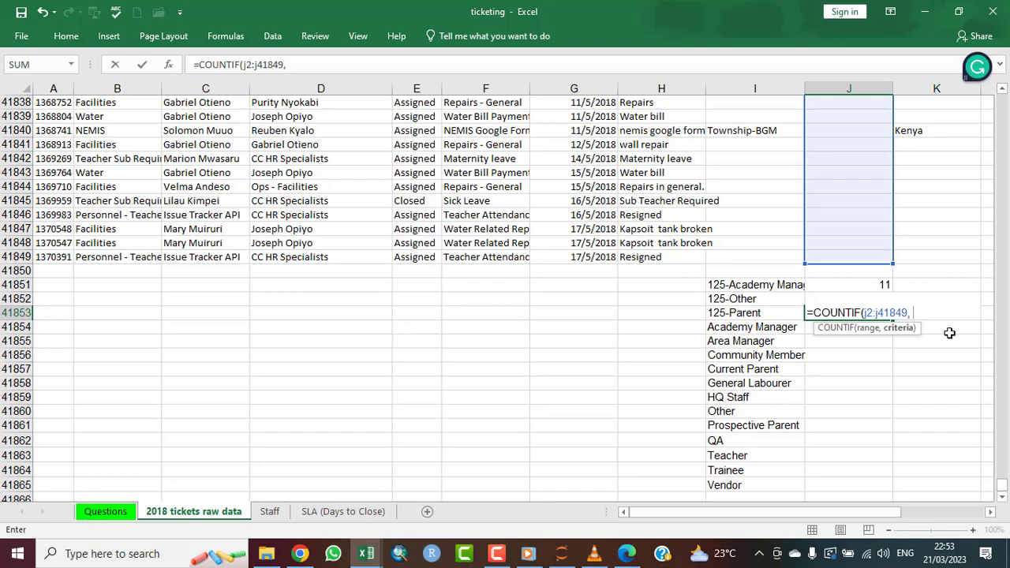
{"action": "type", "text": " \"125- parent"}
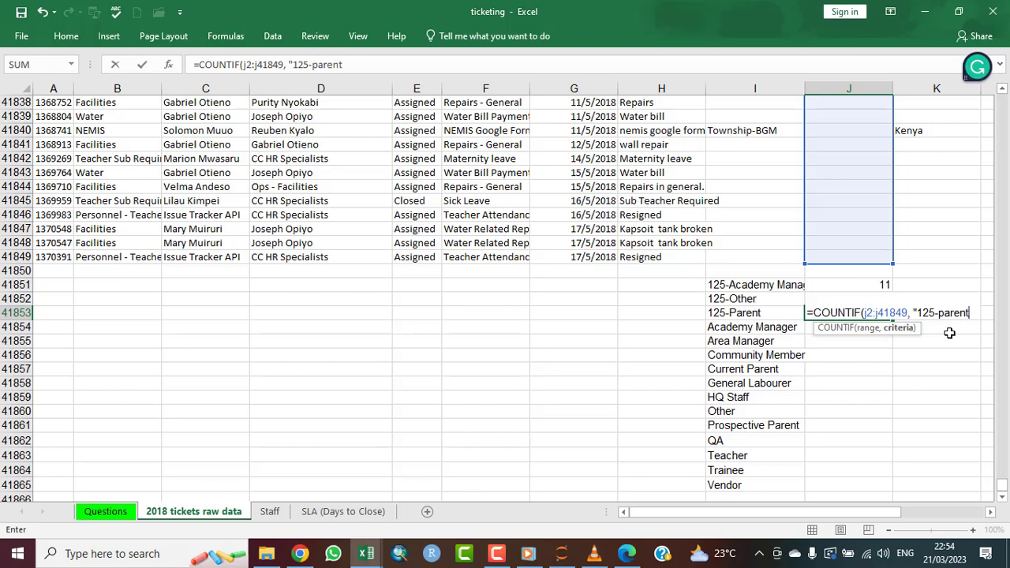
{"action": "type", "text": "\")"}
{"action": "key", "text": "Return"}
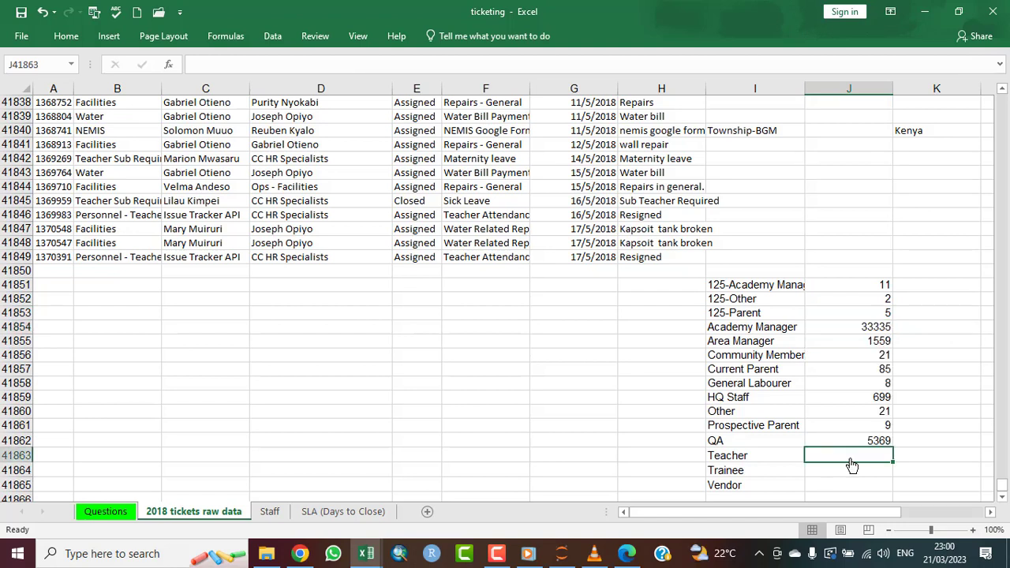
- Count the Teacher tickets in cell J41863 with the formula =COUNTIF(J2:J41849, "Teacher")
{"action": "type", "text": "="}
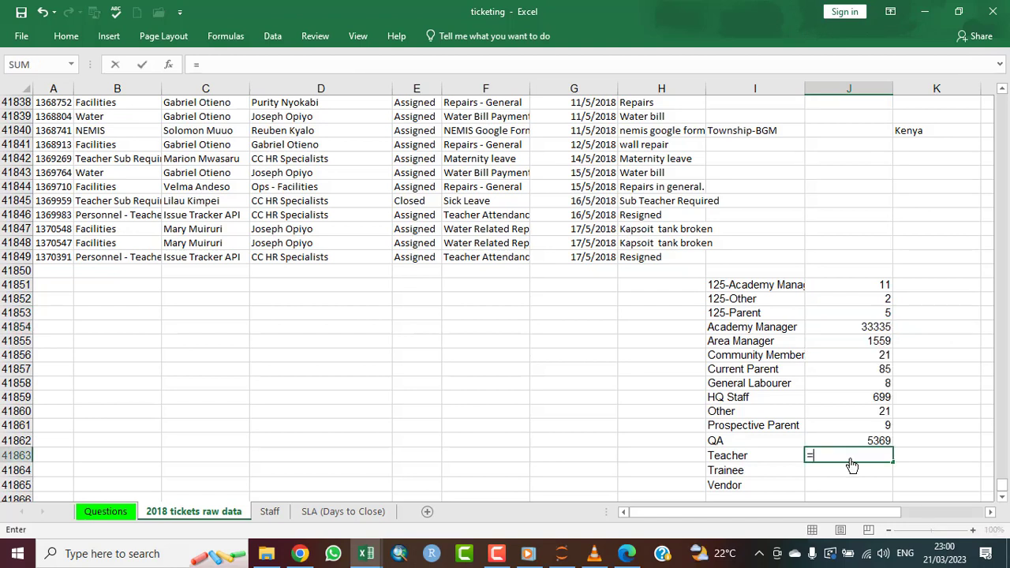
{"action": "type", "text": "countif"}
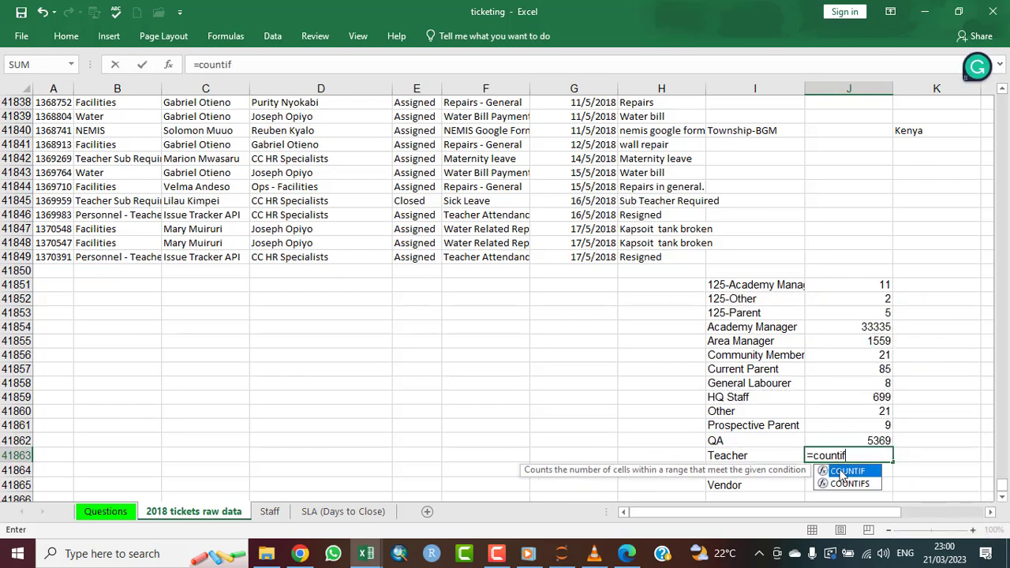
{"action": "key", "text": "Tab"}
{"action": "type", "text": "j"}
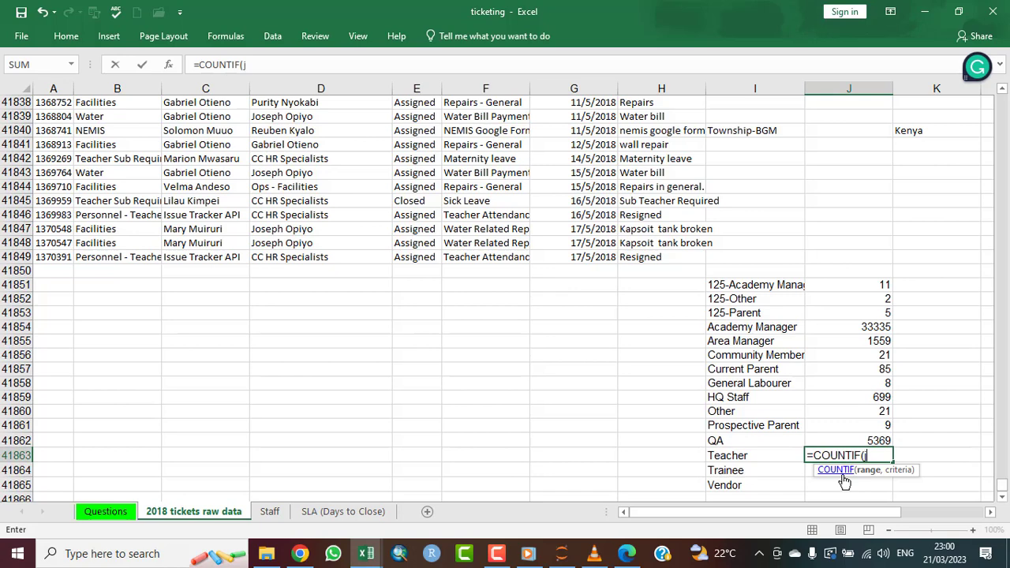
{"action": "type", "text": "2:j4184"}
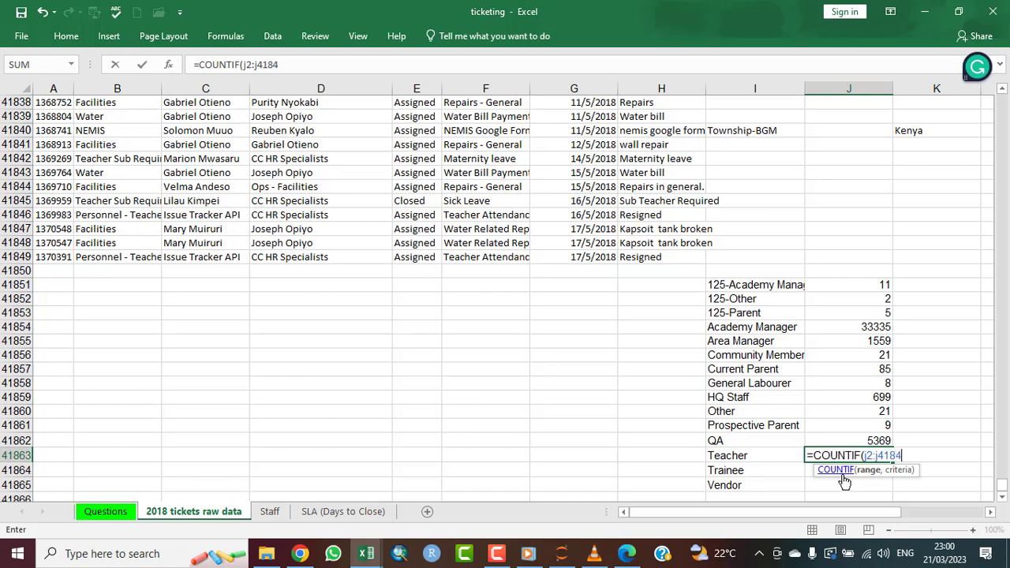
{"action": "type", "text": "9"}
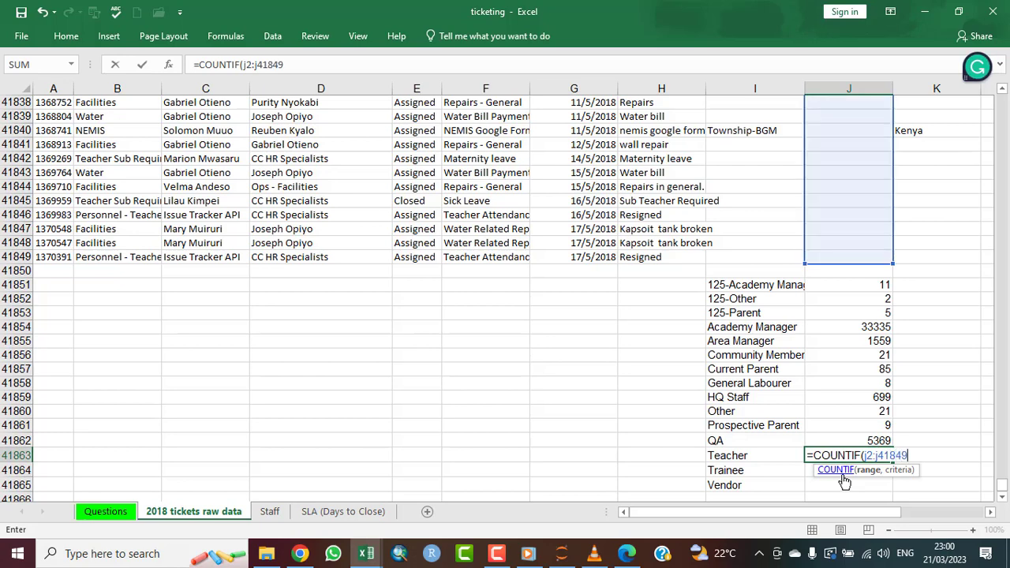
{"action": "type", "text": ", \"Teacher"}
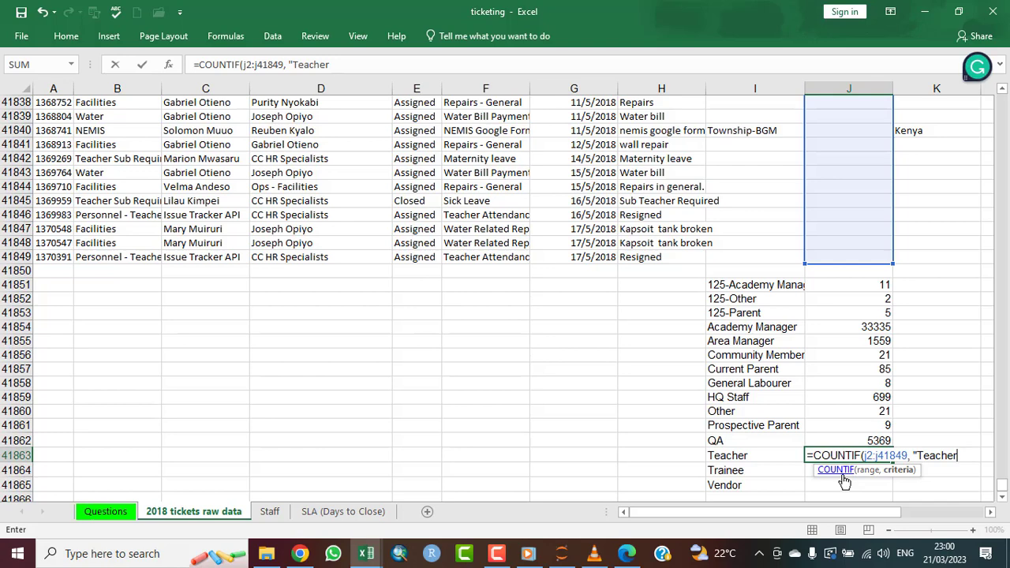
{"action": "type", "text": "\")"}
{"action": "key", "text": "Return"}
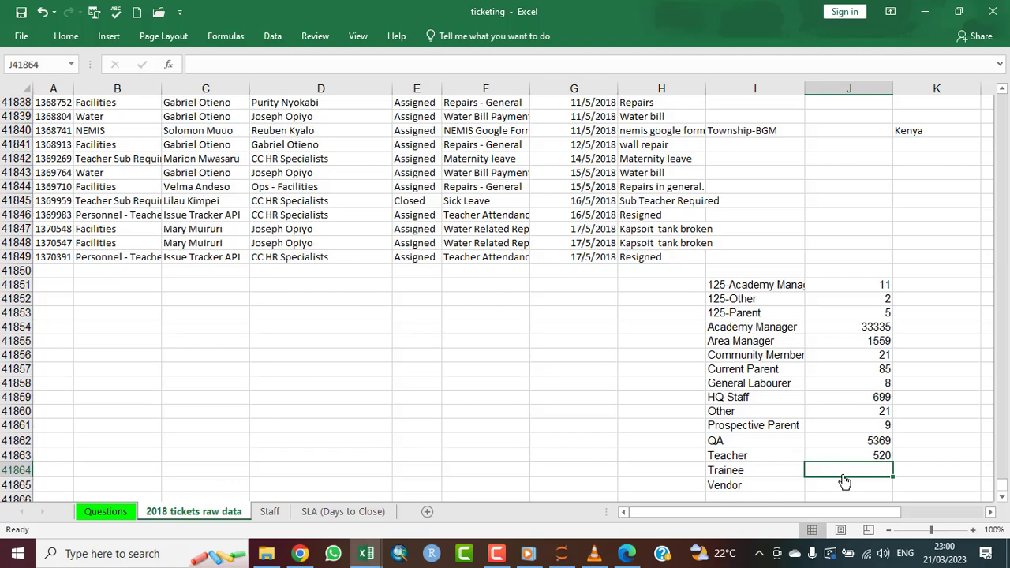
- Count the Trainee tickets in cell J41864 with the formula =COUNTIF(J2:J41849, "Trainee")
{"action": "type", "text": "=countif"}
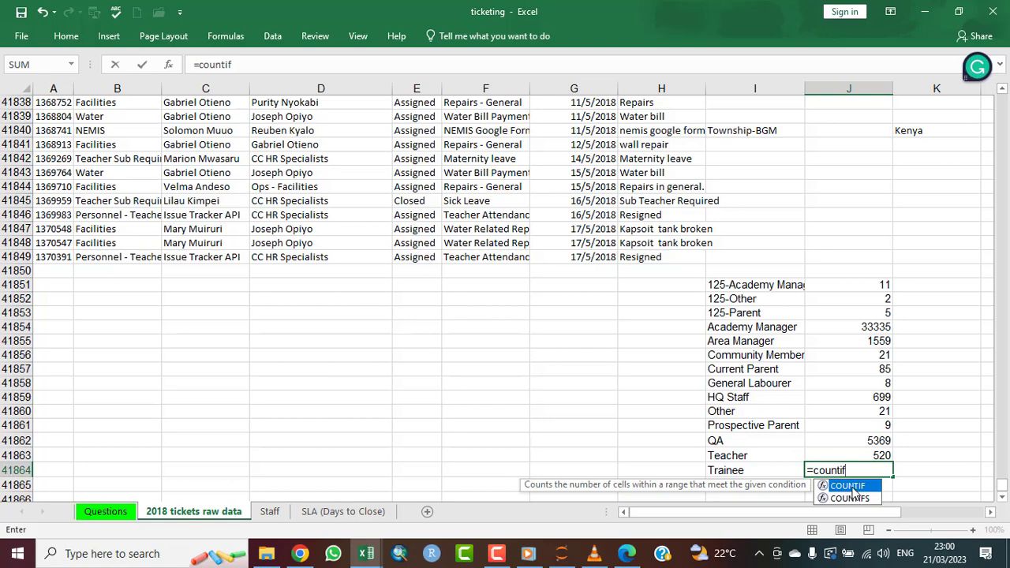
{"action": "double_click", "coordinate": [851, 486]}
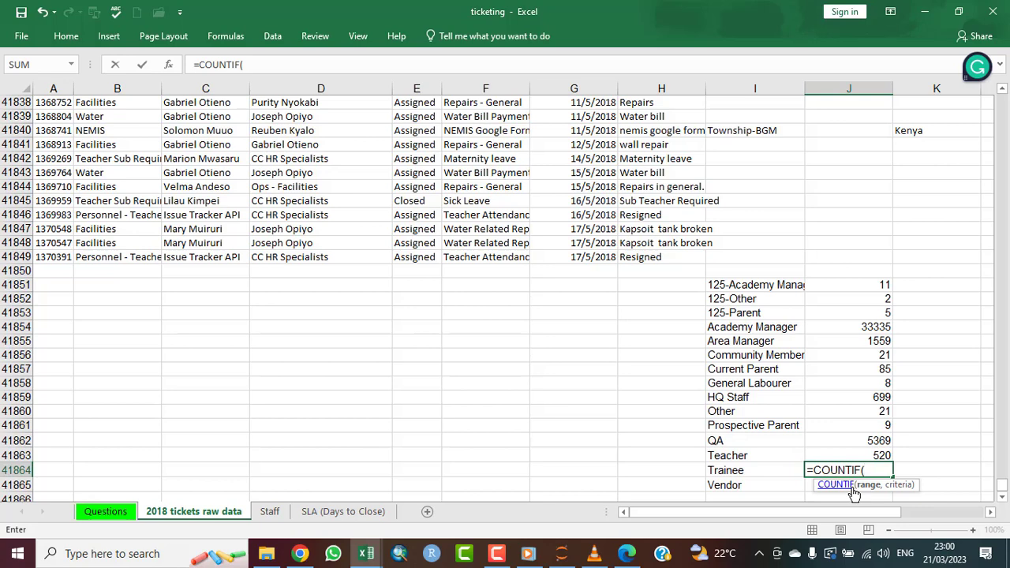
{"action": "type", "text": "j2:j41849"}
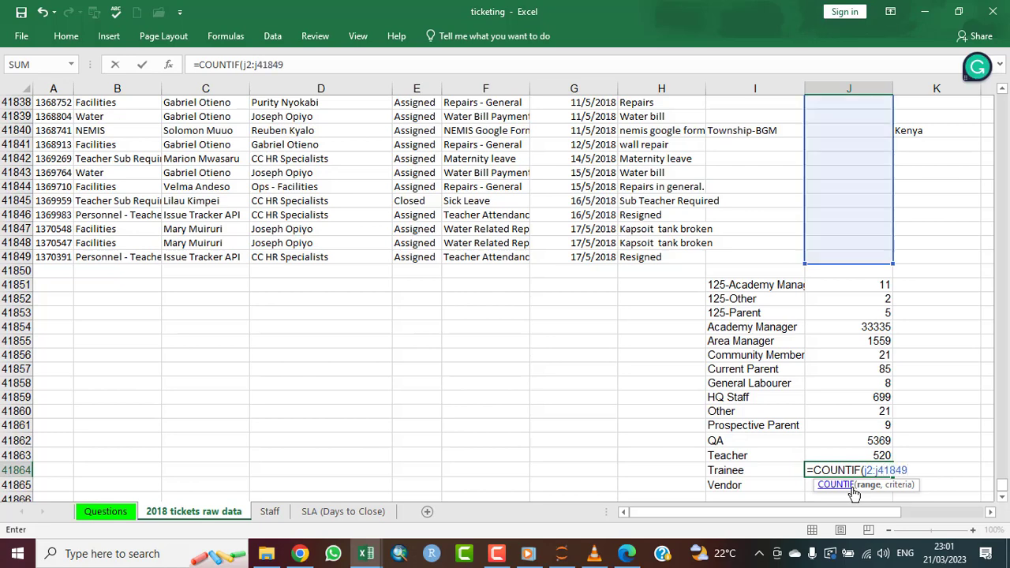
{"action": "type", "text": ", "}
{"action": "type", "text": " Train"}
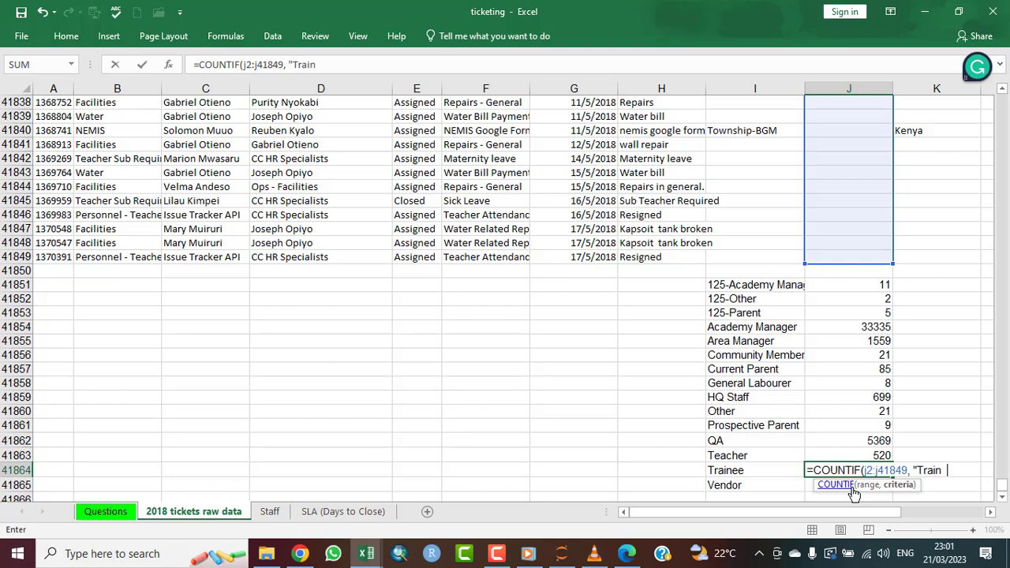
{"action": "type", "text": "ee\")"}
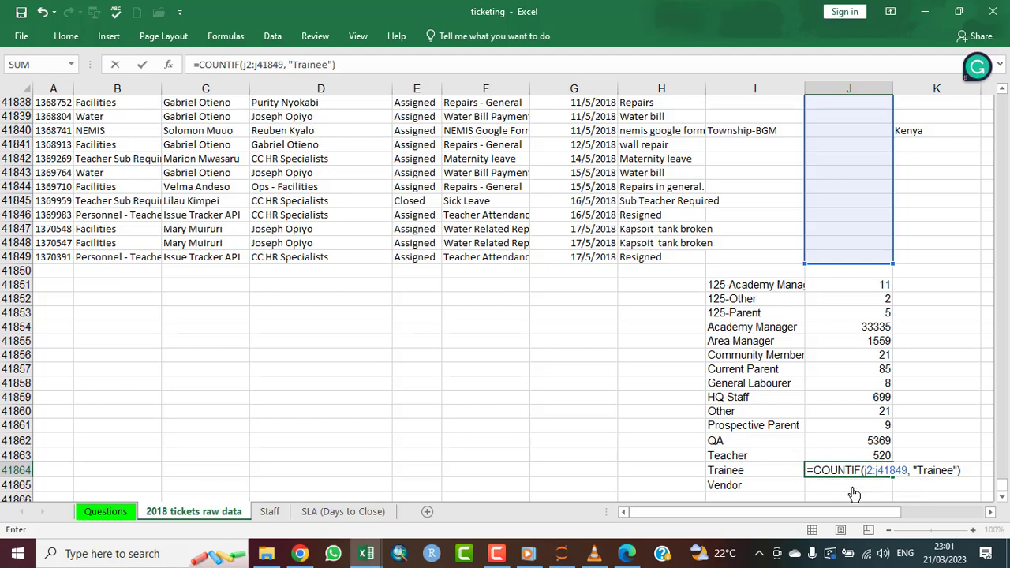
{"action": "key", "text": "Return"}
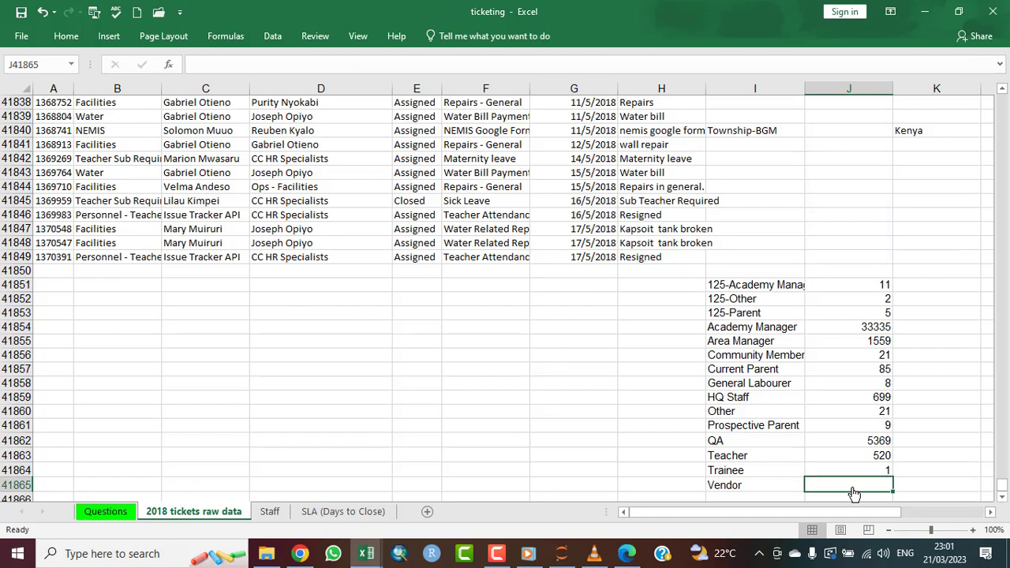
- Count the Vendor tickets in cell J41865 with the formula =COUNTIF(J2:J41849, "Vendor")
{"action": "type", "text": "="}
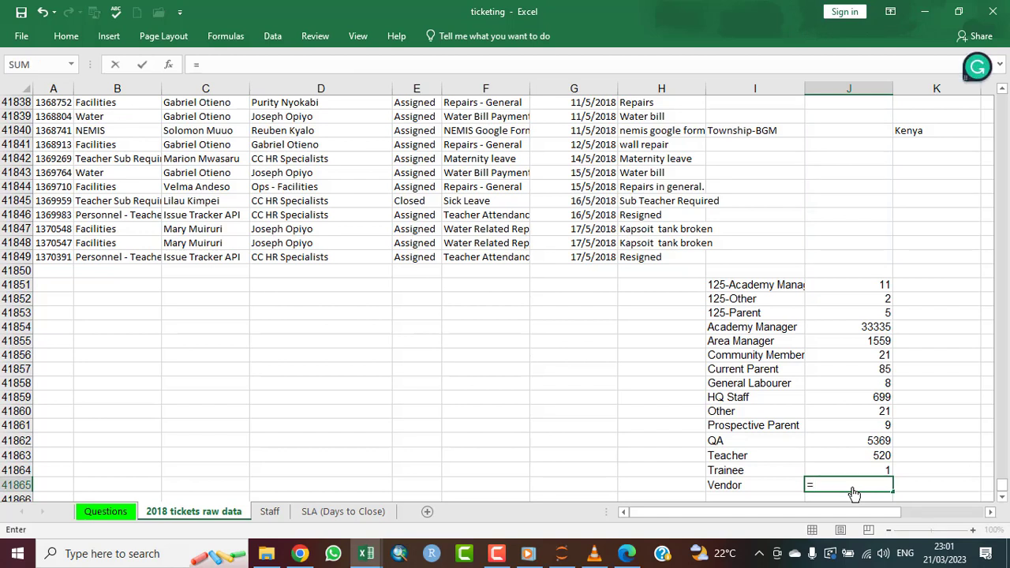
{"action": "type", "text": "cou"}
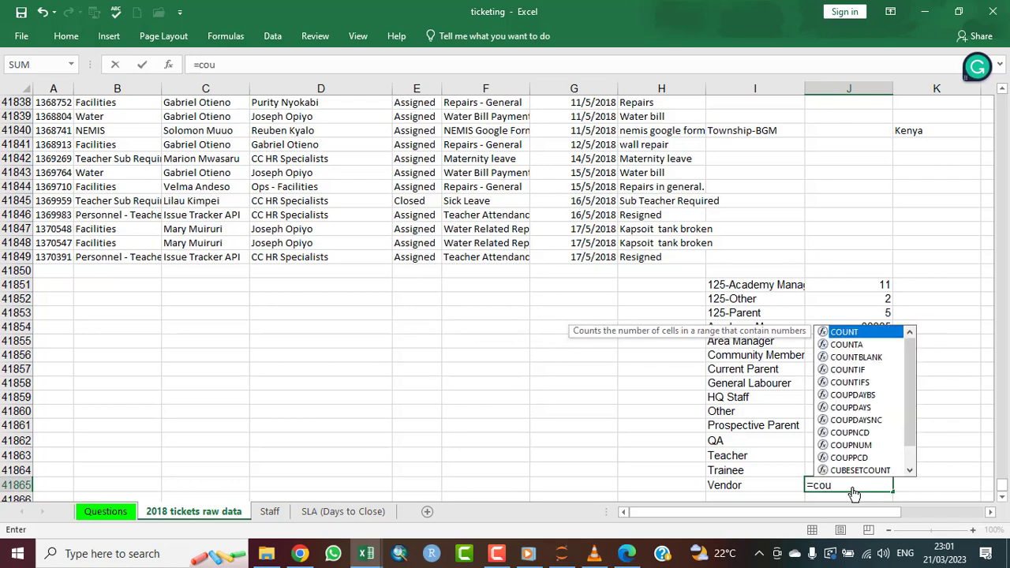
{"action": "type", "text": "ntif"}
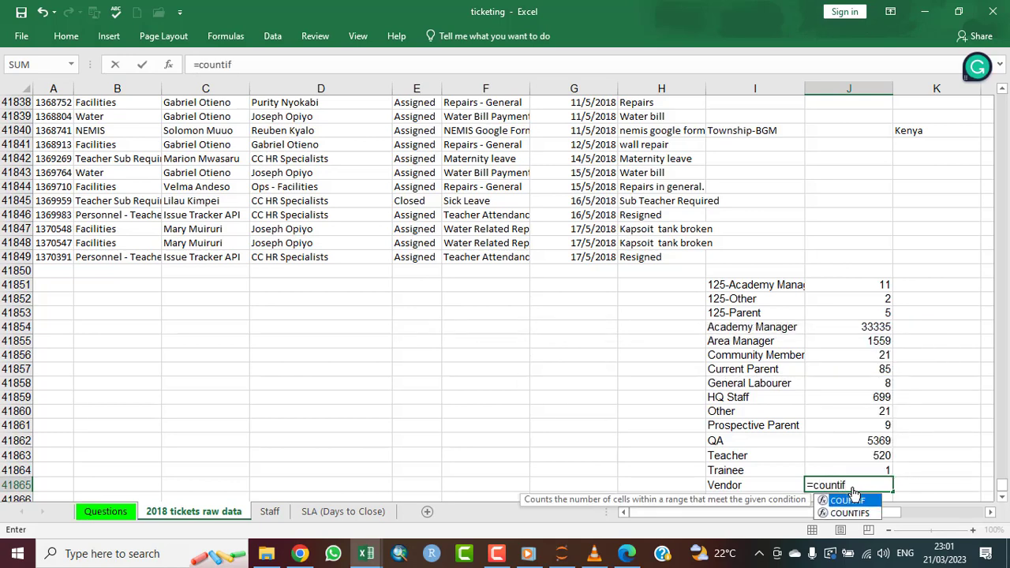
{"action": "key", "text": "Tab"}
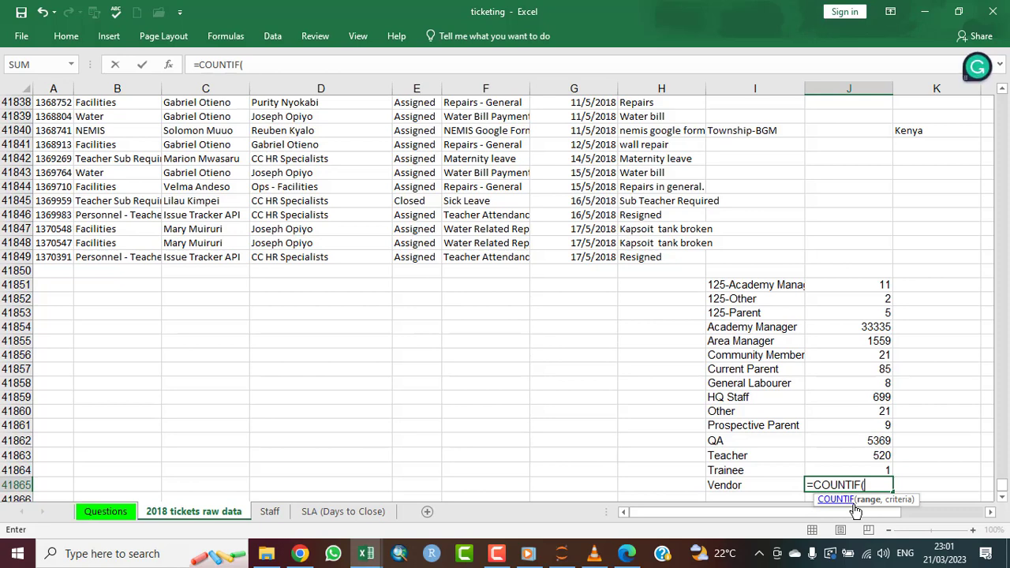
{"action": "type", "text": "j2:j419"}
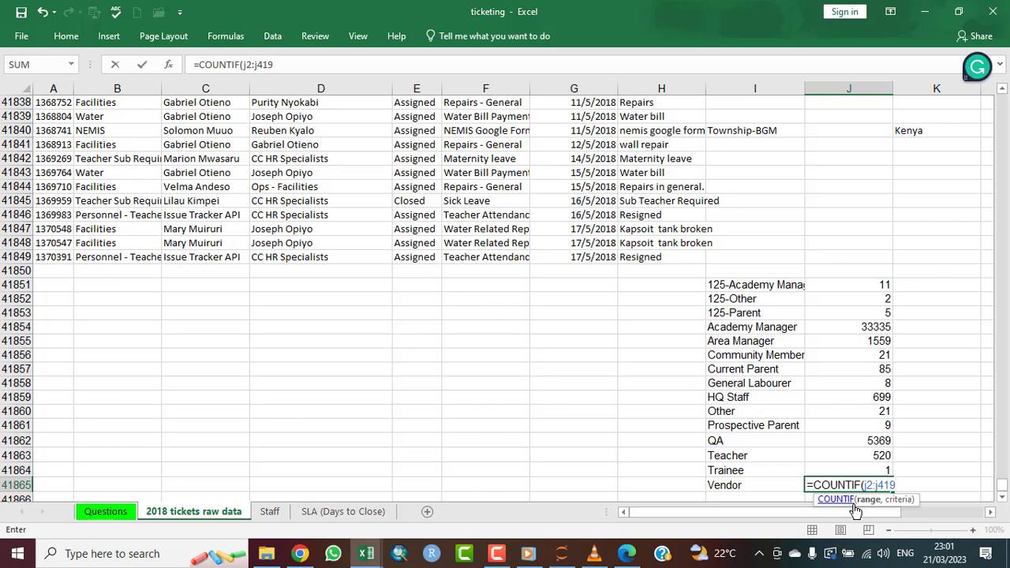
{"action": "key", "text": "BackSpace"}
{"action": "type", "text": "849"}
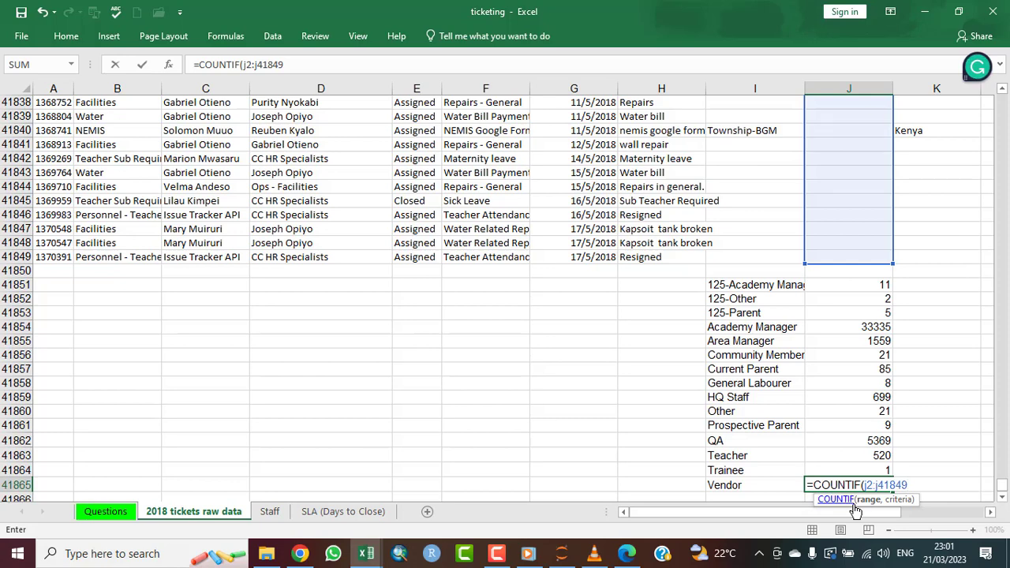
{"action": "type", "text": ", \"Vendor"}
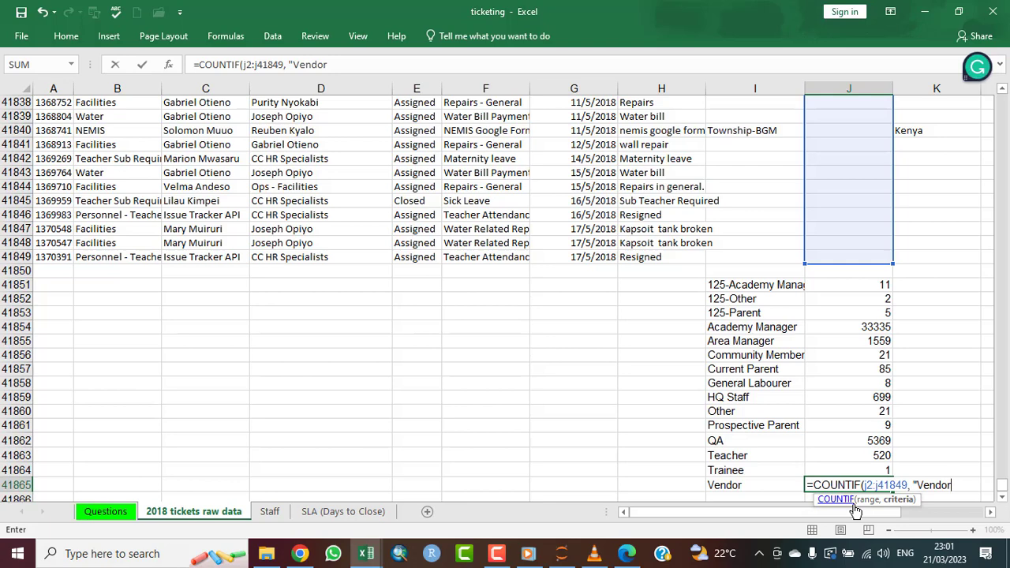
{"action": "type", "text": "\")"}
{"action": "key", "text": "Return"}
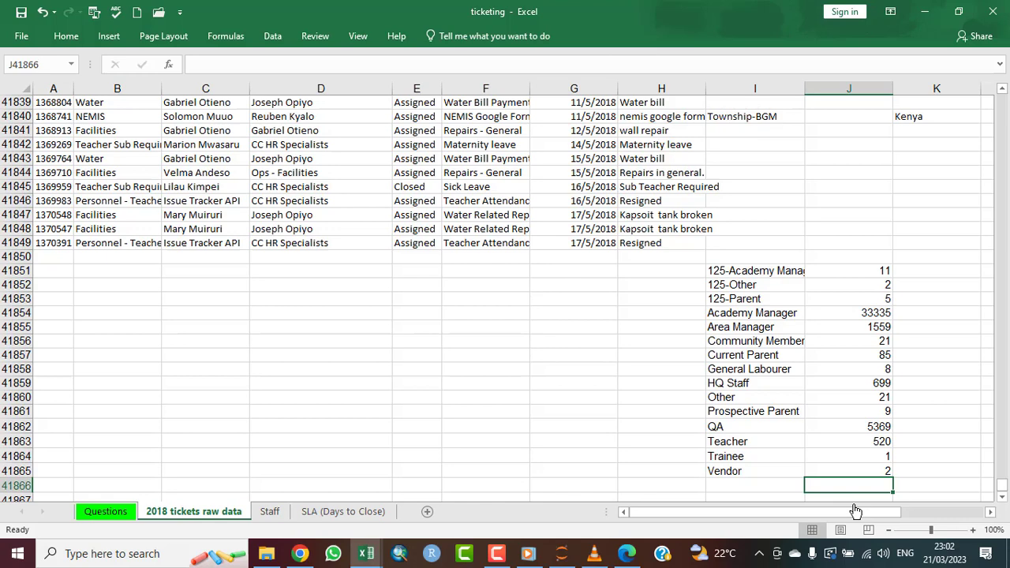
- Reread question 2a about the top 3 caller types on the Questions sheet and return to the 2018 tickets raw data sheet
{"action": "left_click", "coordinate": [1000, 497]}
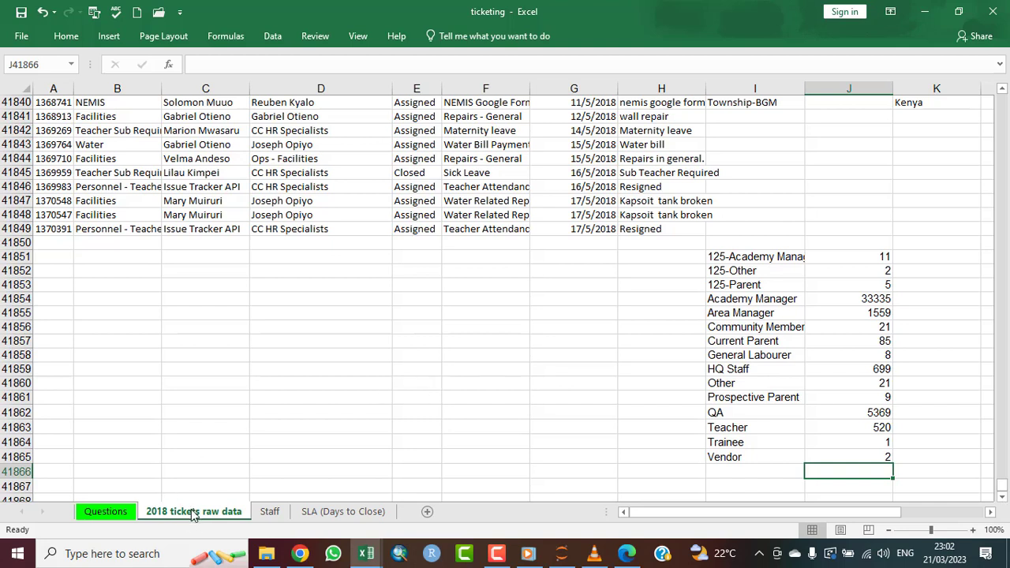
{"action": "left_click", "coordinate": [109, 513]}
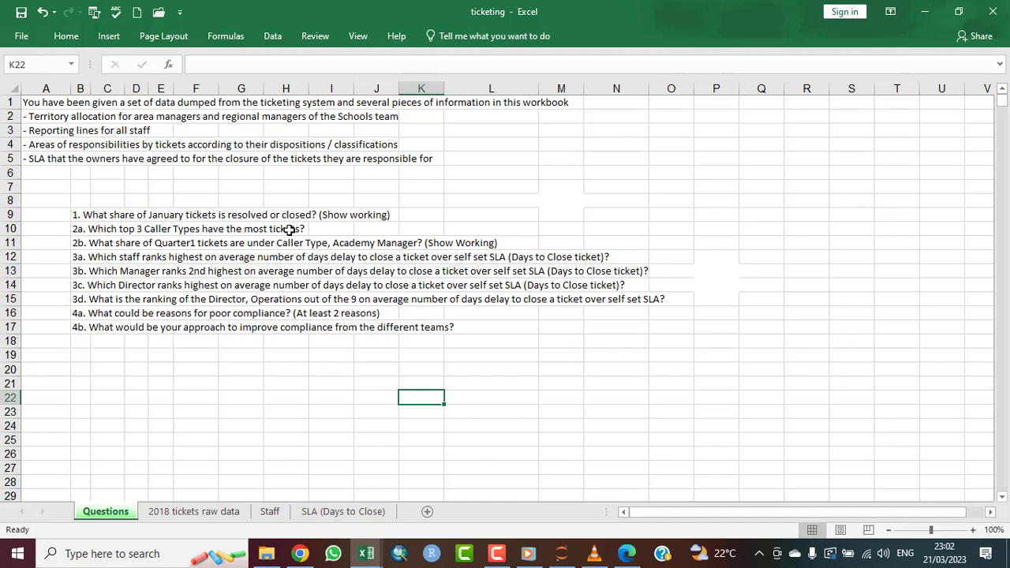
{"action": "left_click", "coordinate": [209, 514]}
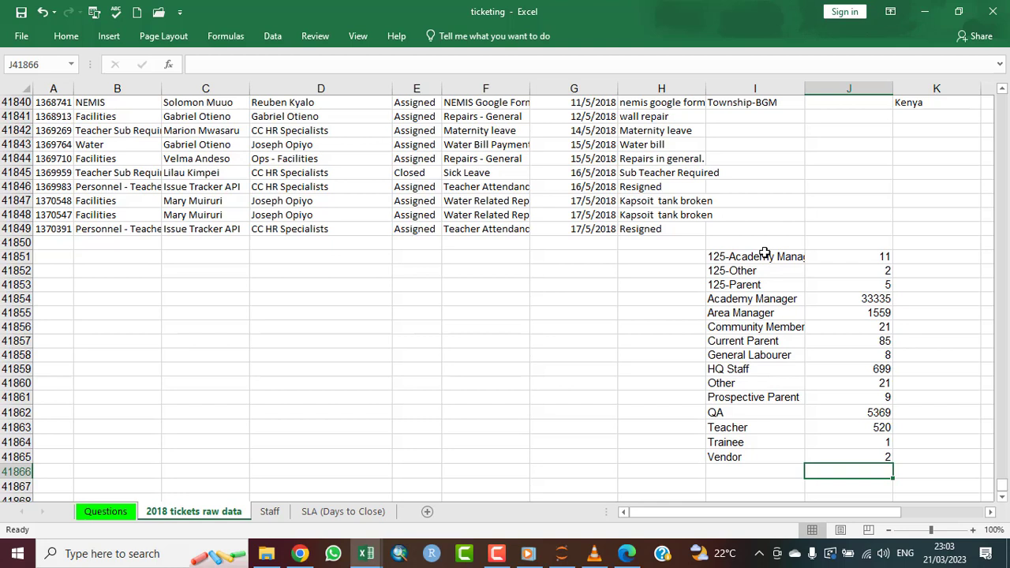
- Begin a RANK formula in cell K41851 that ranks J41851 within the caller type counts J41851:J41865
{"action": "left_click", "coordinate": [944, 257]}
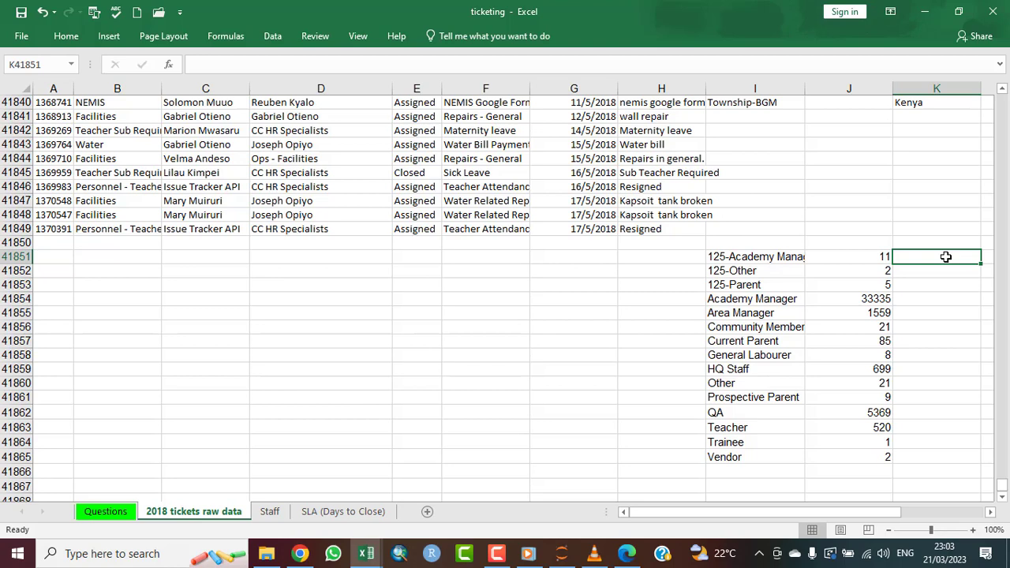
{"action": "type", "text": "="}
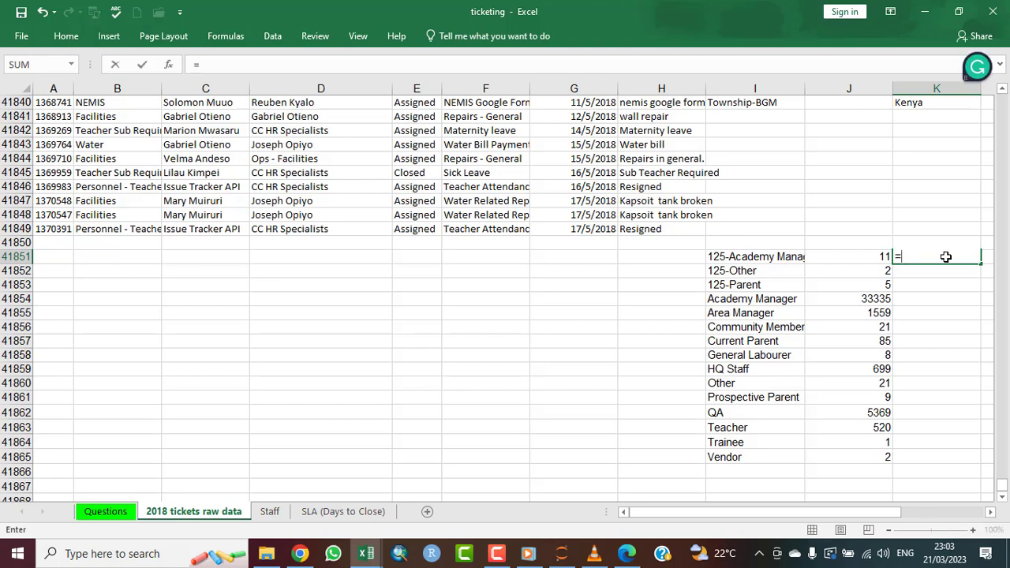
{"action": "type", "text": "R"}
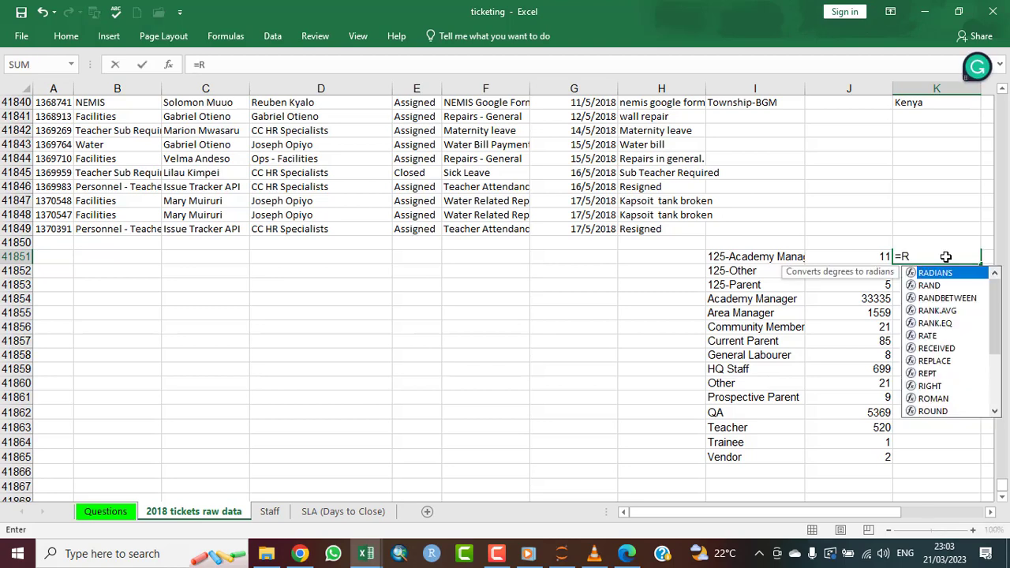
{"action": "type", "text": "ank"}
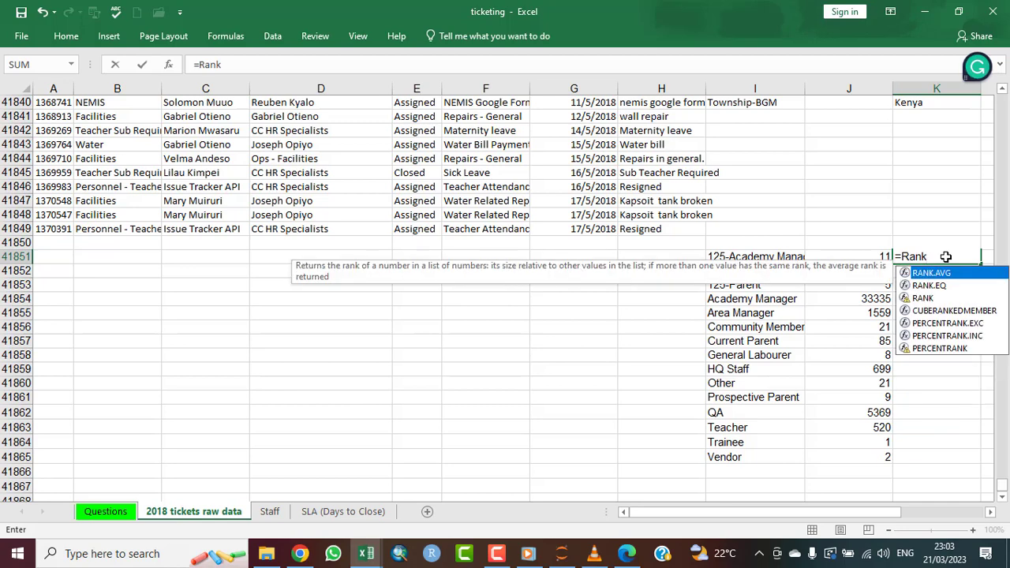
{"action": "double_click", "coordinate": [925, 298]}
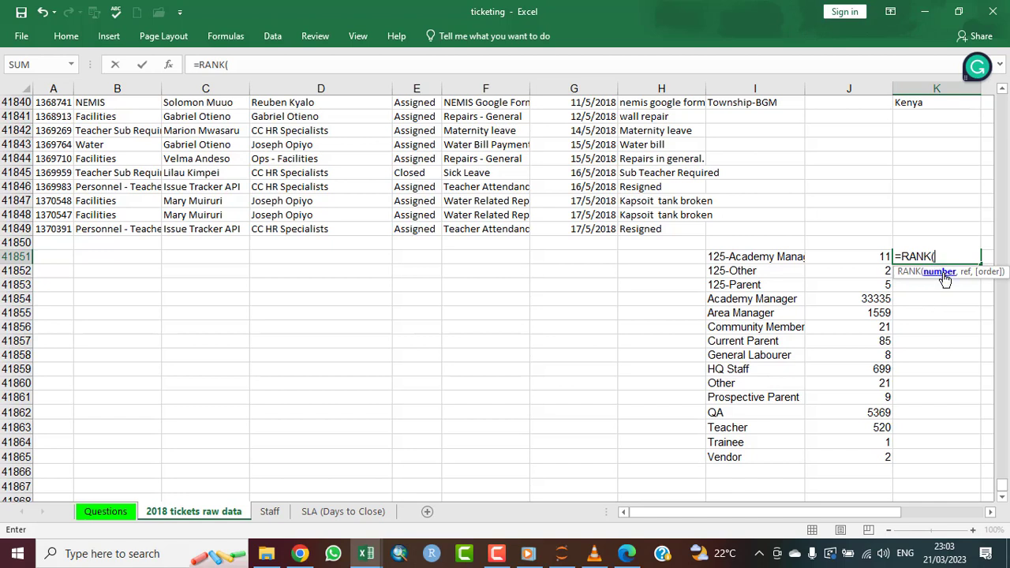
{"action": "left_click", "coordinate": [864, 256]}
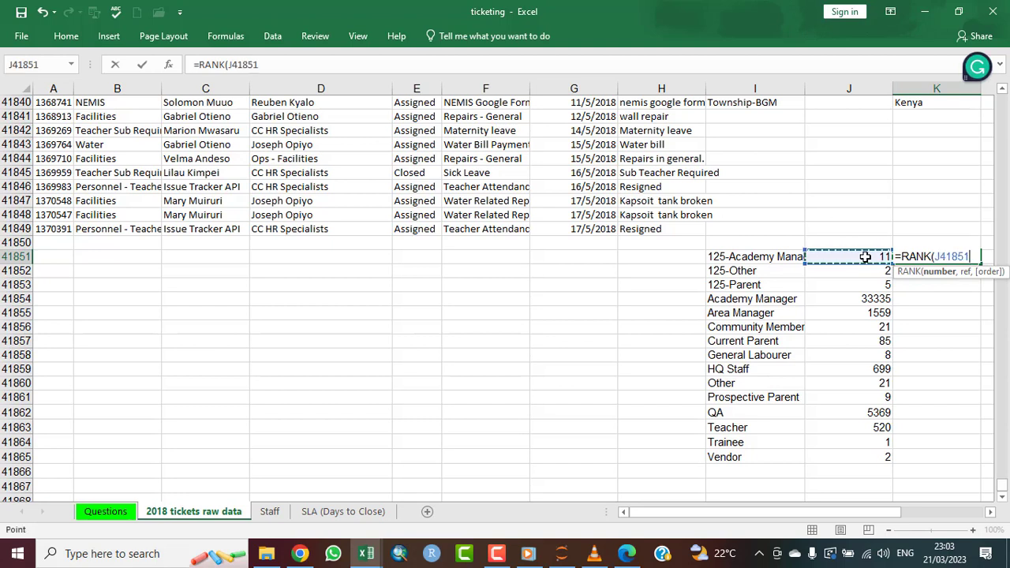
{"action": "type", "text": ","}
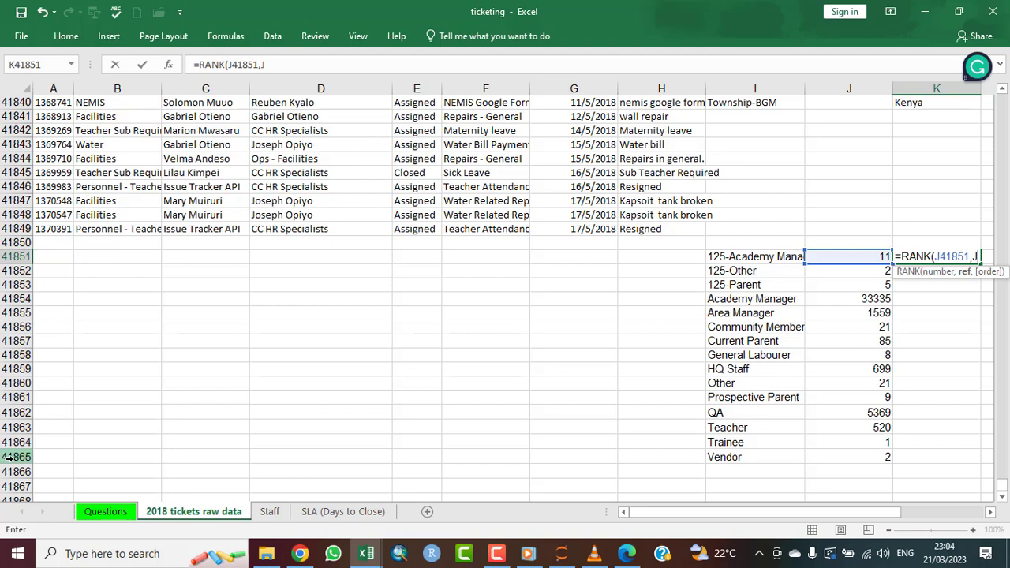
{"action": "type", "text": "J418"}
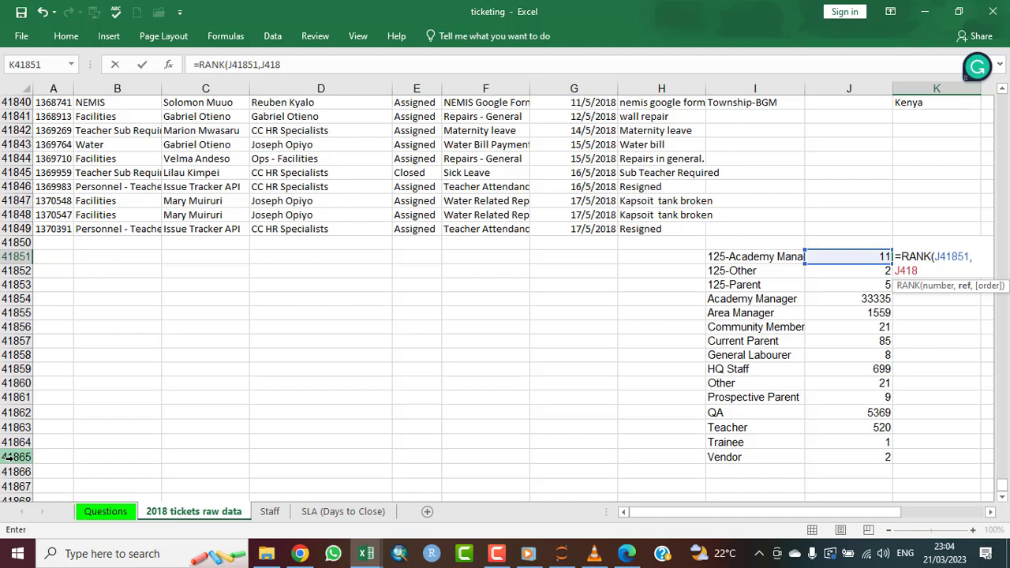
{"action": "type", "text": "51"}
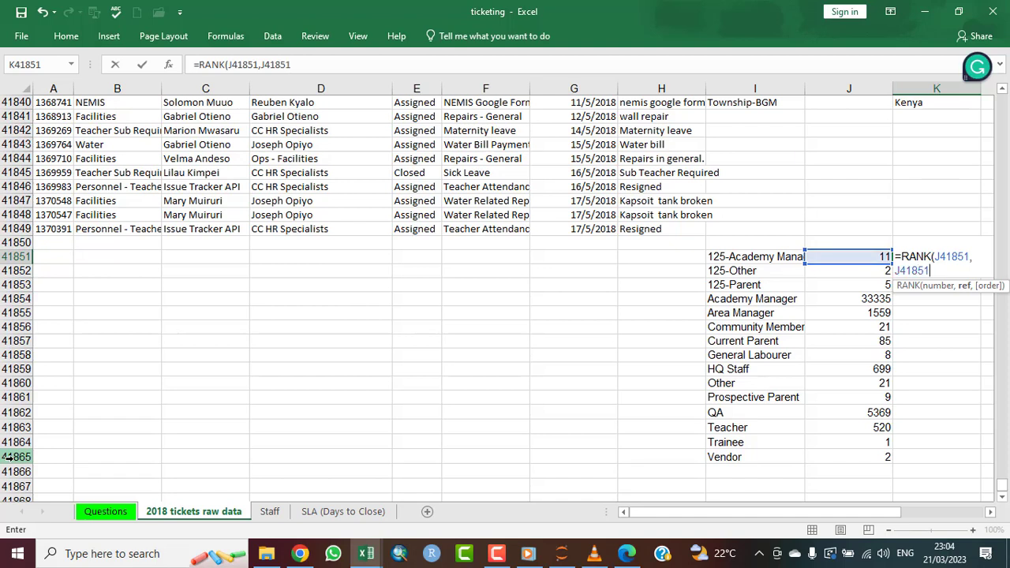
{"action": "type", "text": ":j418"}
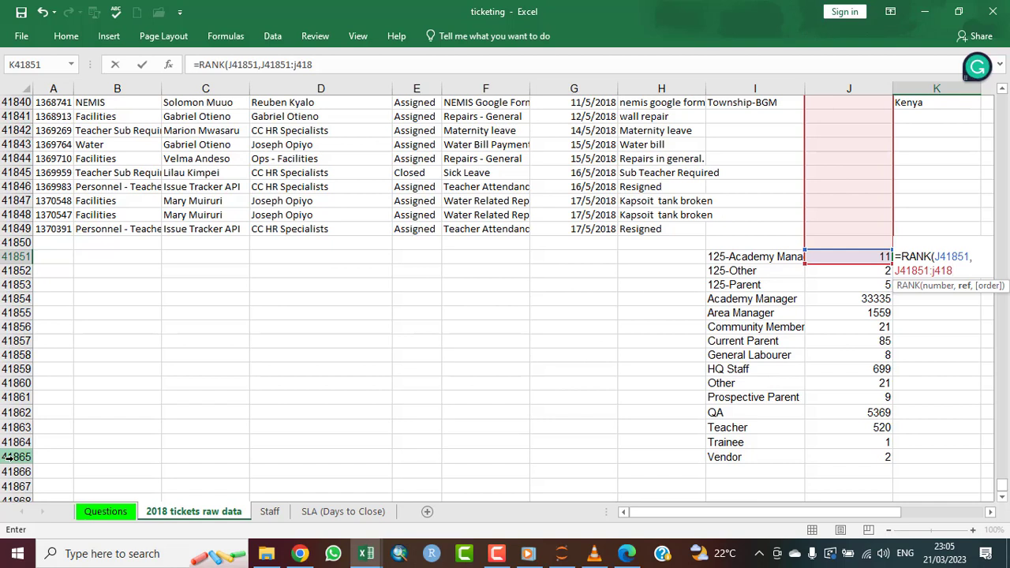
{"action": "type", "text": "65"}
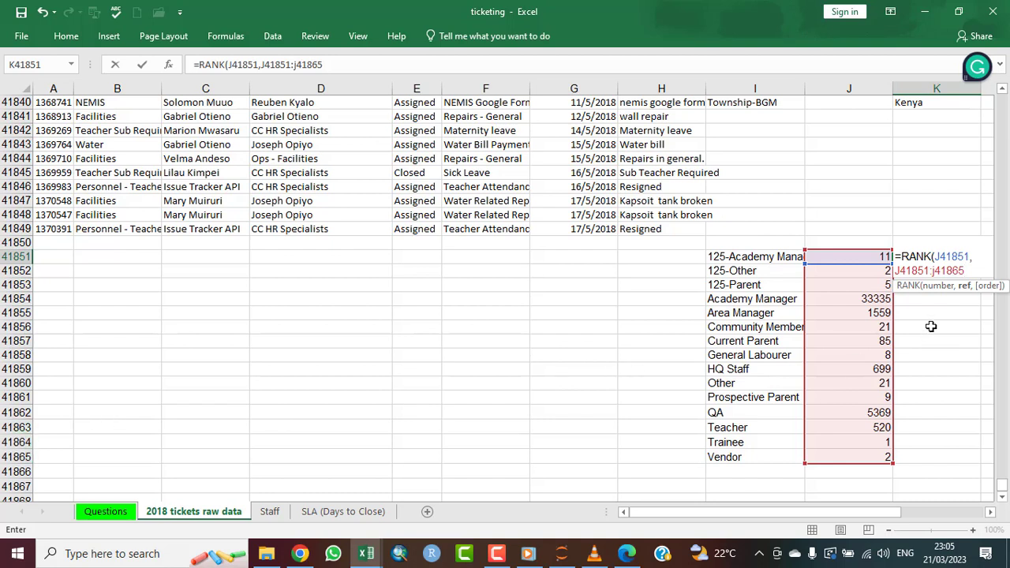
- Make the RANK formula's reference range absolute as $J$41851:$J$41865
{"action": "left_click", "coordinate": [895, 270]}
{"action": "type", "text": "$"}
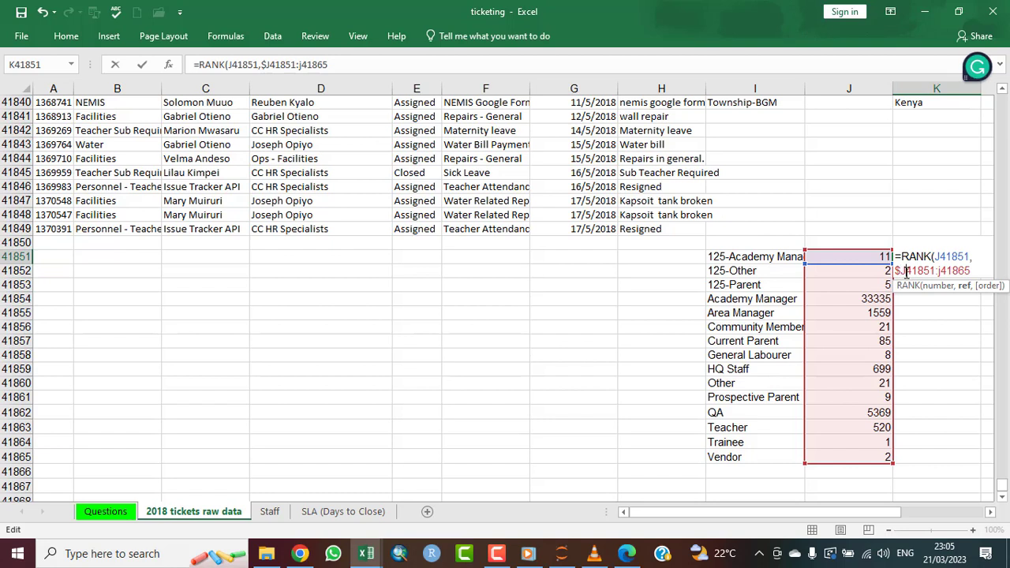
{"action": "left_click", "coordinate": [907, 270]}
{"action": "type", "text": "$"}
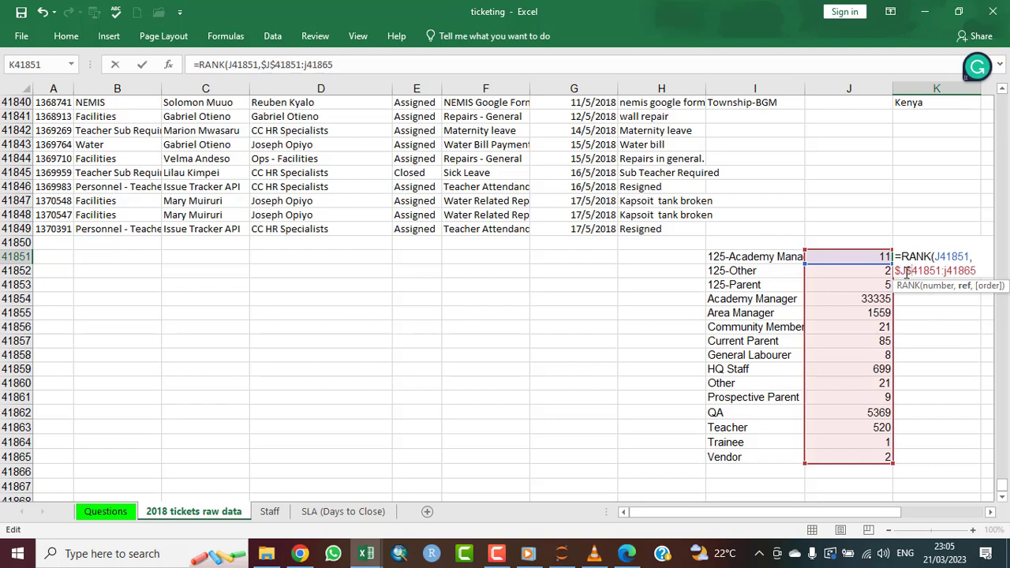
{"action": "left_click", "coordinate": [946, 270]}
{"action": "type", "text": "$"}
{"action": "left_click", "coordinate": [953, 270]}
{"action": "type", "text": "$J$"}
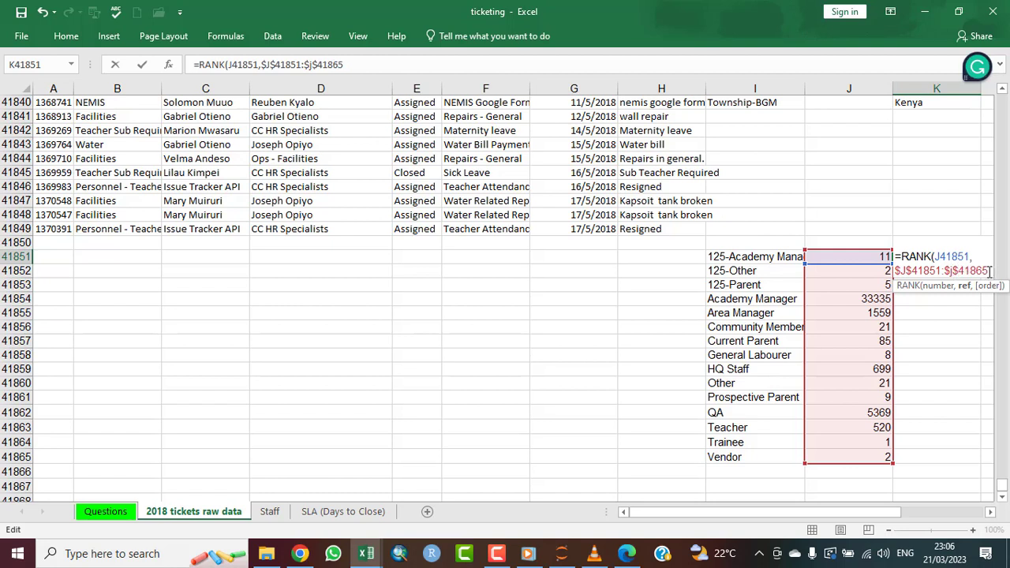
- Set the rank order to 0 - Descending and complete the formula =RANK(J41851,$J$41851:$J$41865,0) in K41851
{"action": "left_click", "coordinate": [988, 270]}
{"action": "type", "text": ","}
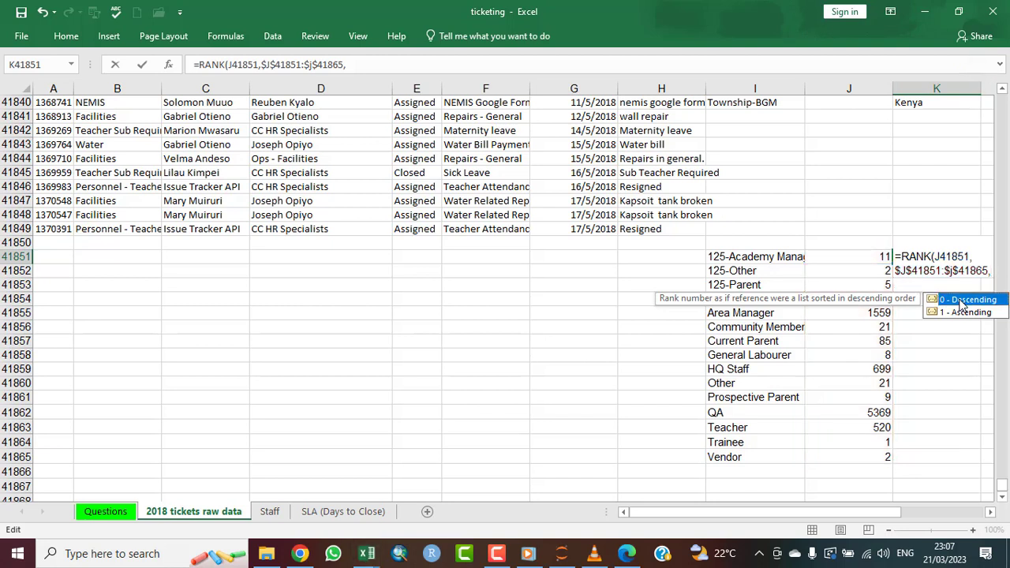
{"action": "double_click", "coordinate": [961, 299]}
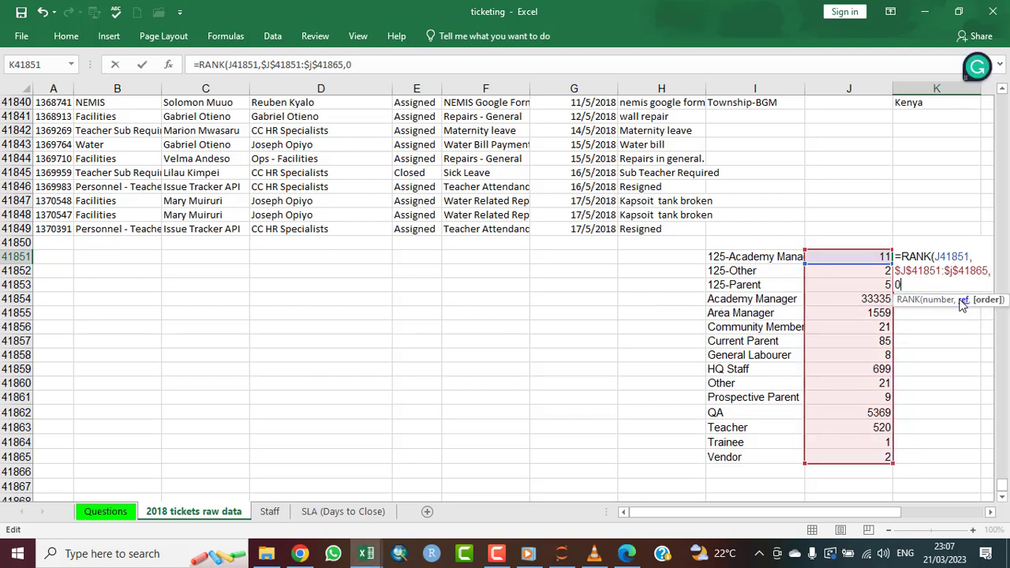
{"action": "type", "text": ")"}
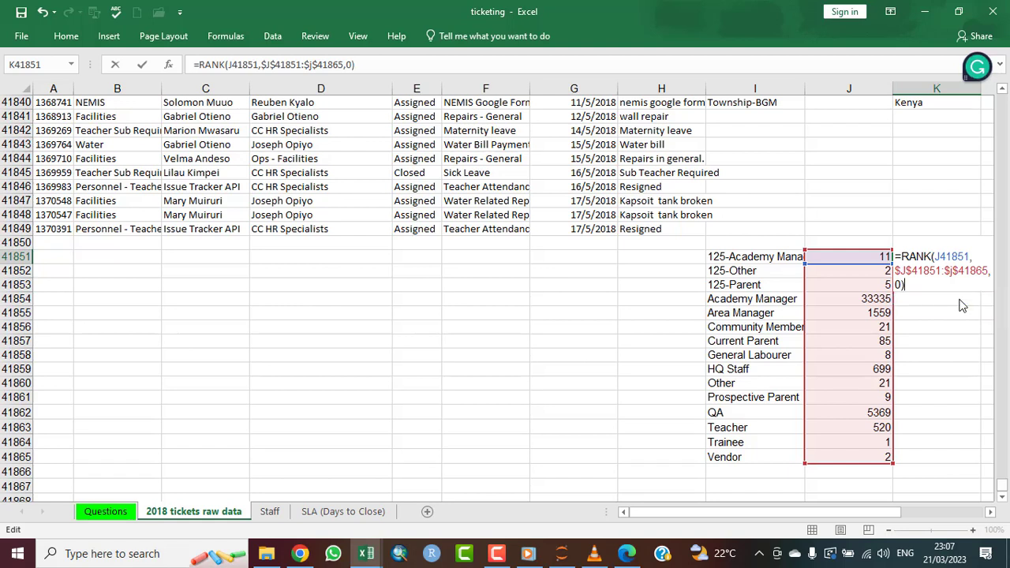
{"action": "key", "text": "Return"}
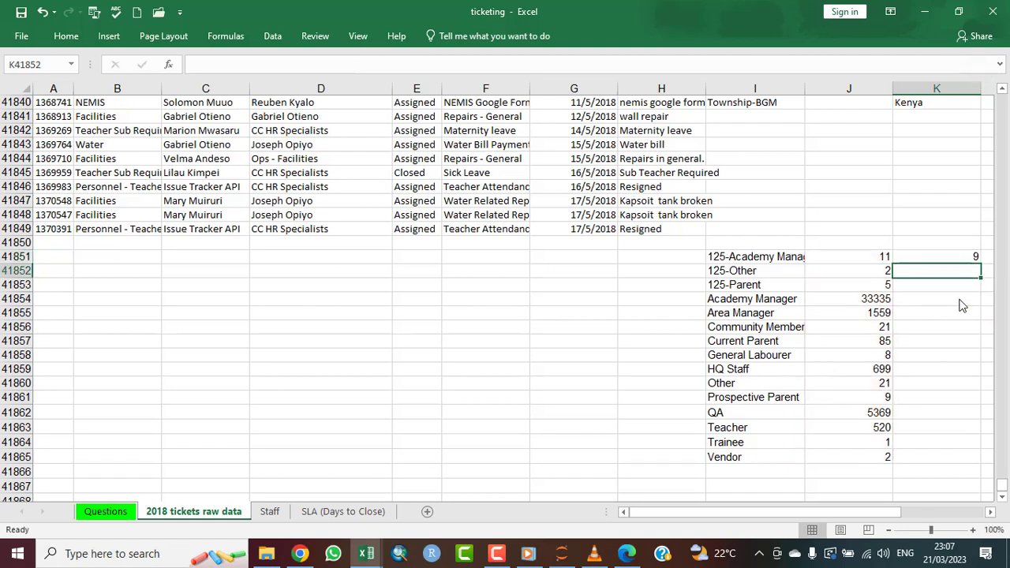
- Copy the rank formula from K41851 down through K41865 for all caller types
{"action": "left_click", "coordinate": [966, 258]}
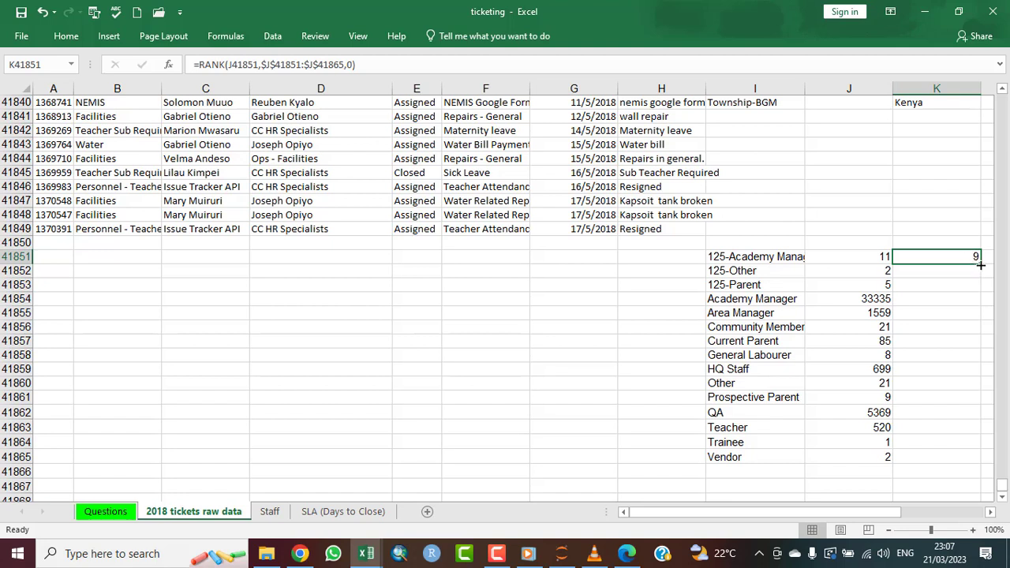
{"action": "left_click_drag", "start_coordinate": [981, 265], "coordinate": [978, 458]}
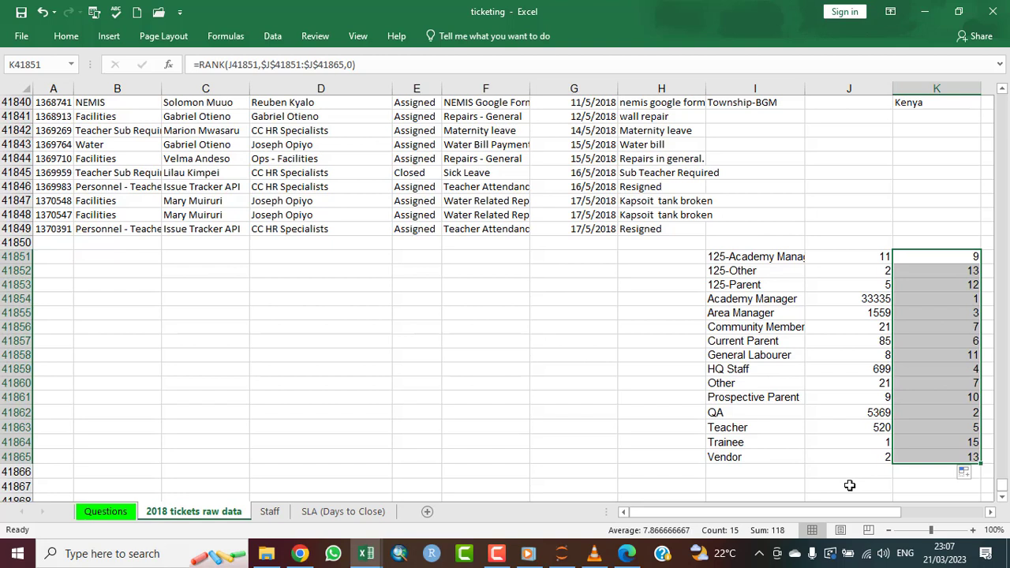
{"action": "left_click", "coordinate": [1002, 497]}
{"action": "left_click", "coordinate": [990, 511]}
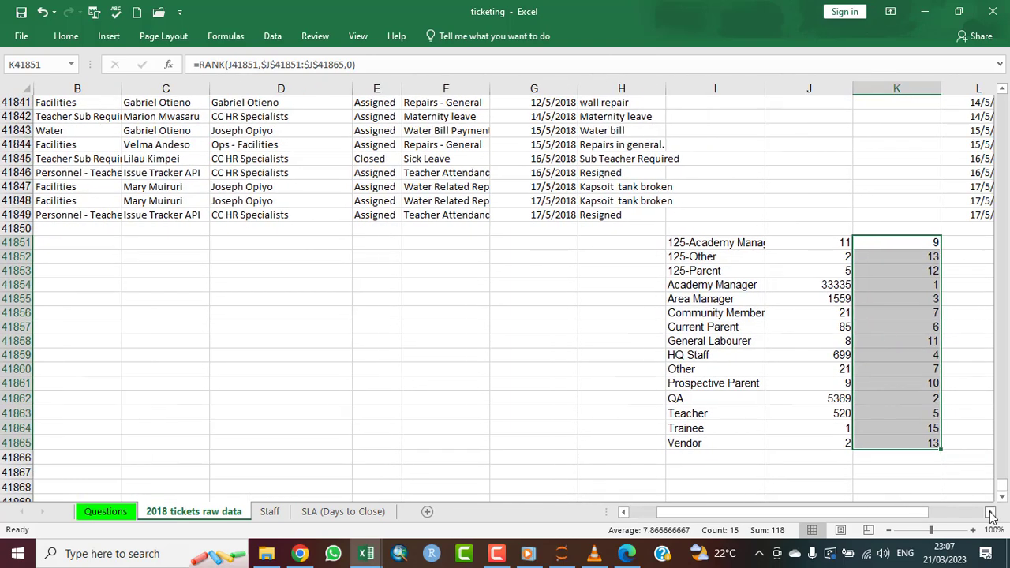
{"action": "left_click", "coordinate": [990, 512]}
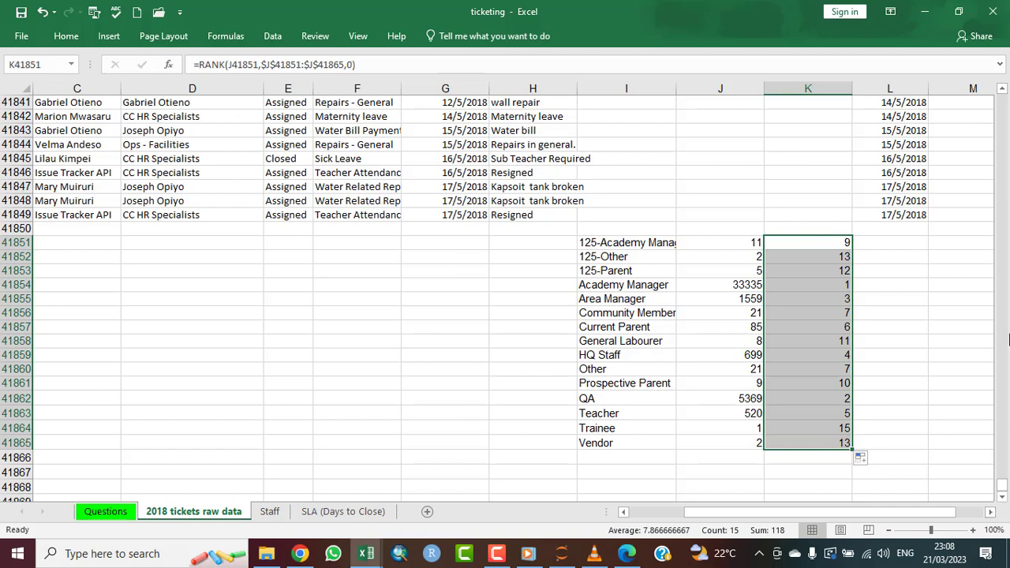
{"action": "left_click", "coordinate": [906, 327]}
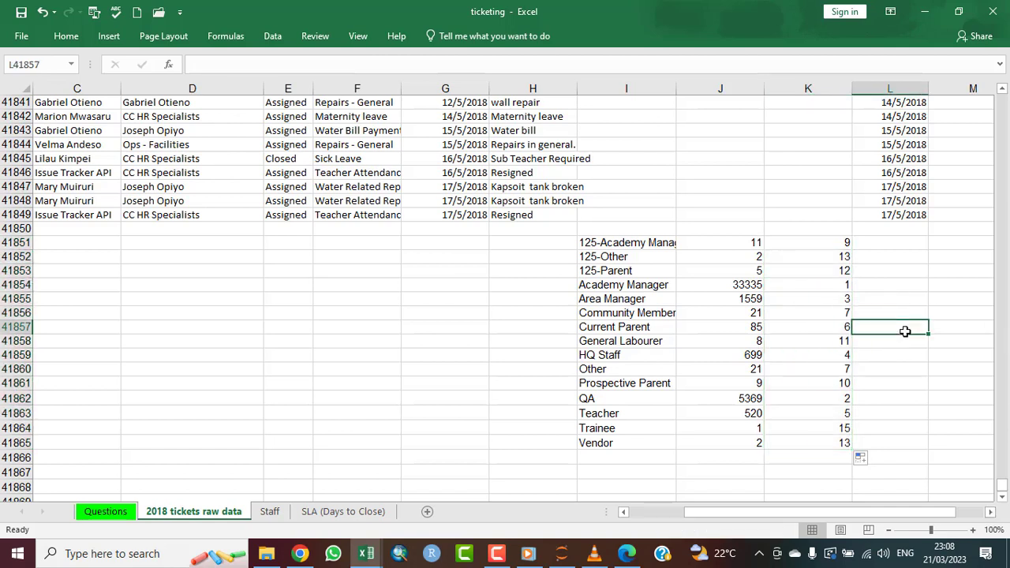
- Fill the Academy Manager row, cells I41854:K41854, with standard yellow
{"action": "left_click", "coordinate": [841, 285]}
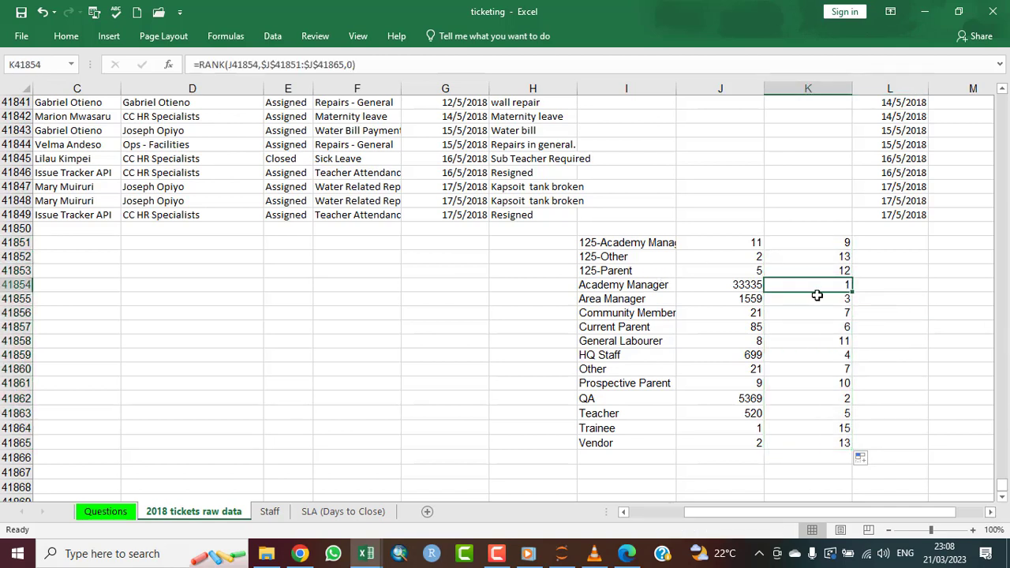
{"action": "left_click", "coordinate": [581, 287]}
{"action": "left_click_drag", "start_coordinate": [582, 287], "coordinate": [841, 285]}
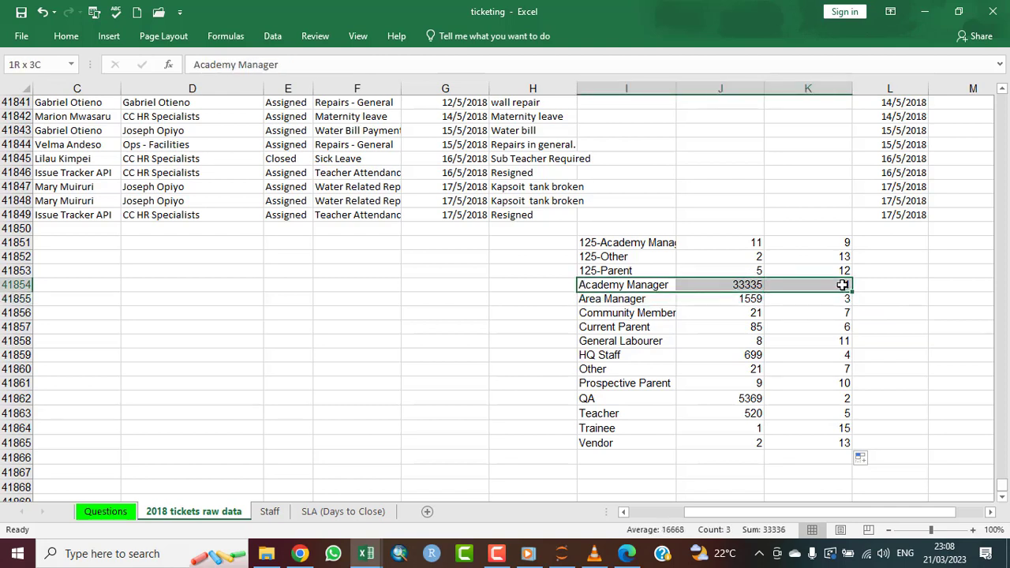
{"action": "left_click", "coordinate": [65, 38]}
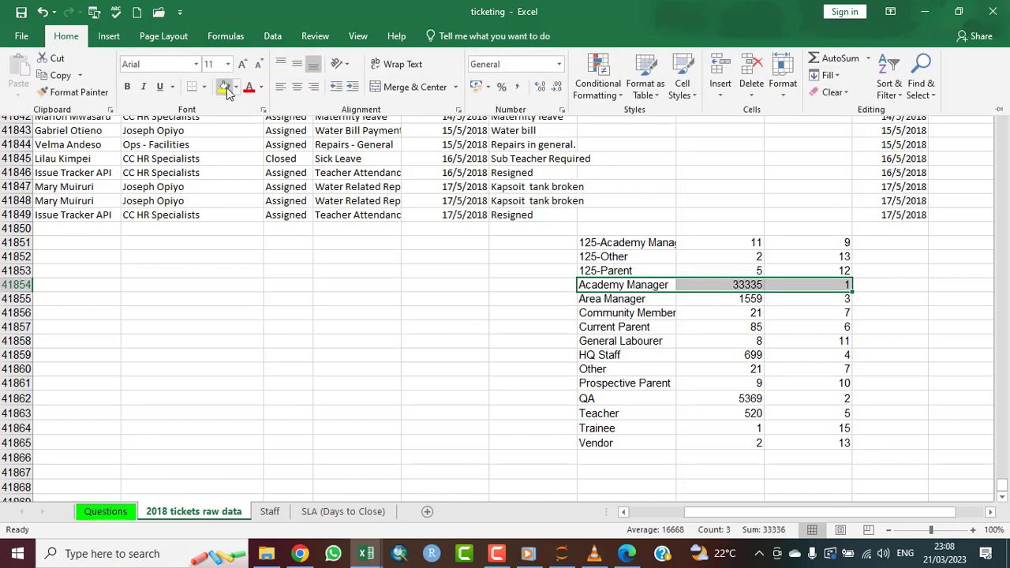
{"action": "left_click", "coordinate": [239, 91]}
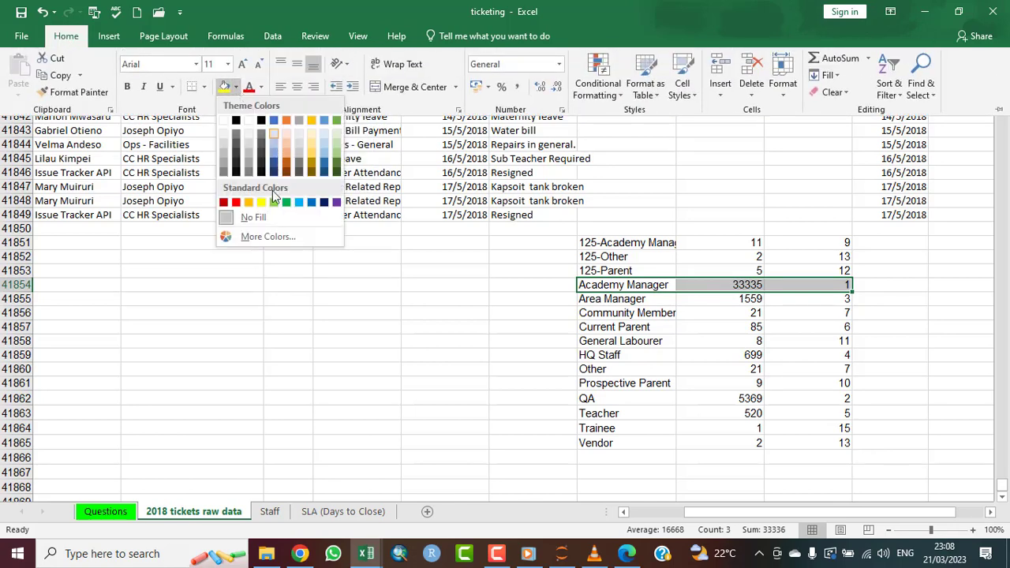
{"action": "left_click", "coordinate": [261, 204]}
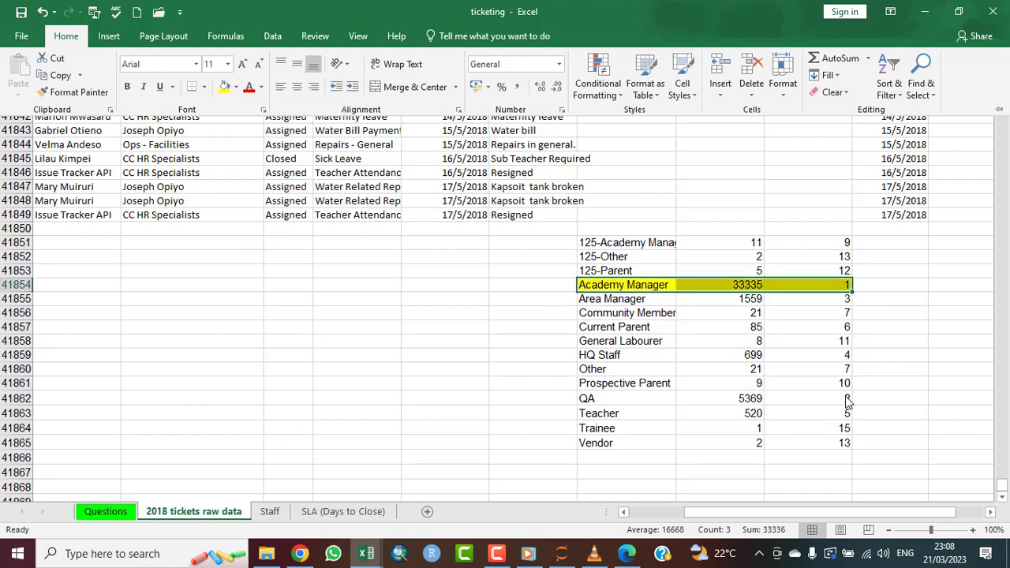
{"action": "key", "text": "Escape"}
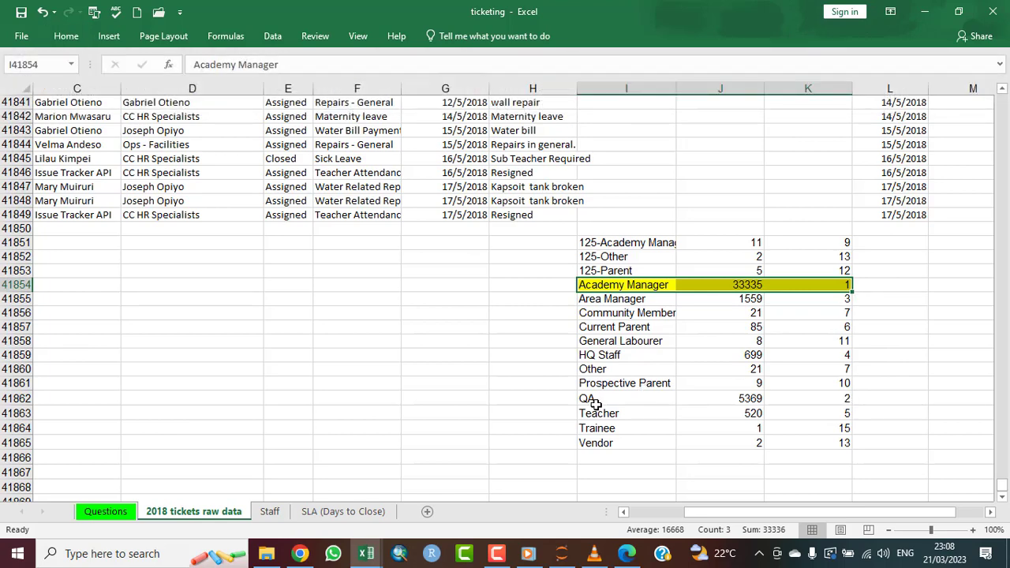
- Fill the QA row, cells I41862:K41862, with a light blue theme color
{"action": "left_click_drag", "start_coordinate": [585, 398], "coordinate": [835, 398]}
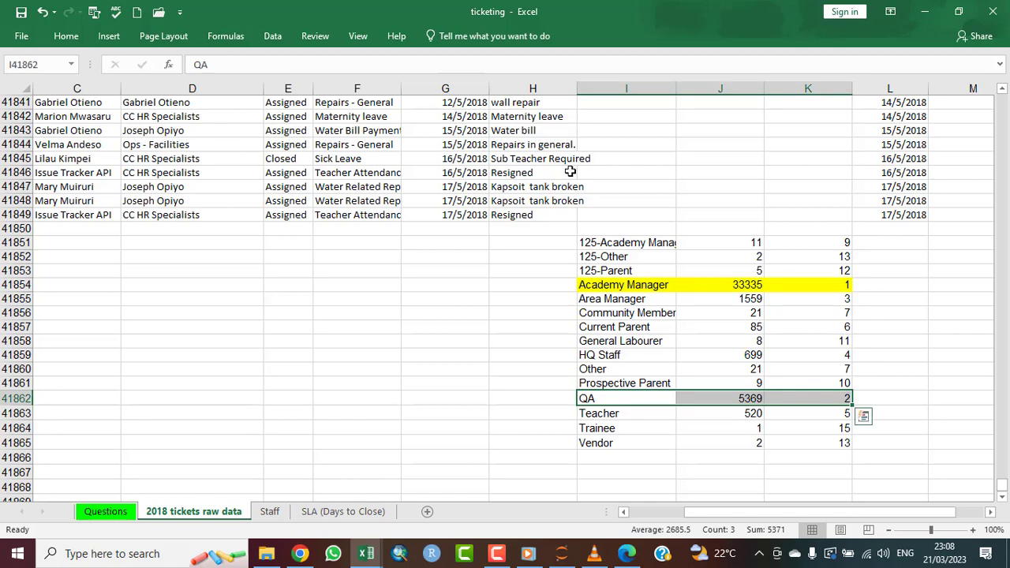
{"action": "left_click", "coordinate": [65, 36]}
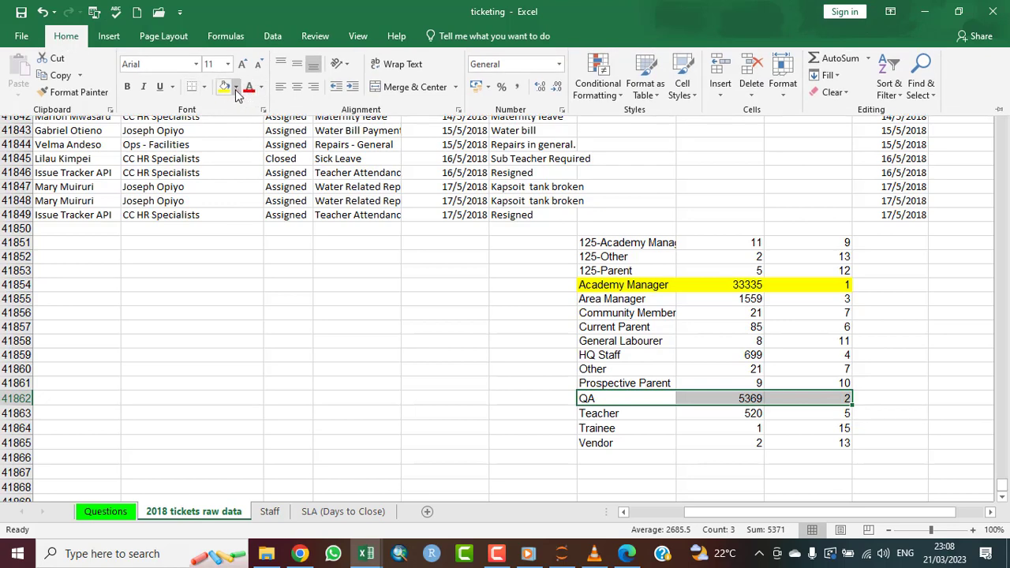
{"action": "left_click", "coordinate": [235, 89]}
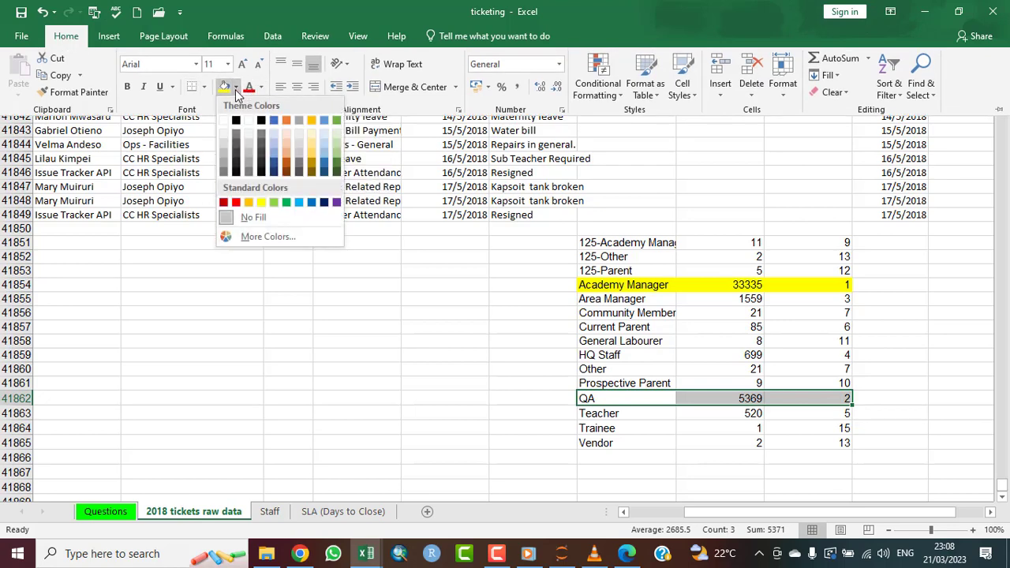
{"action": "left_click", "coordinate": [273, 153]}
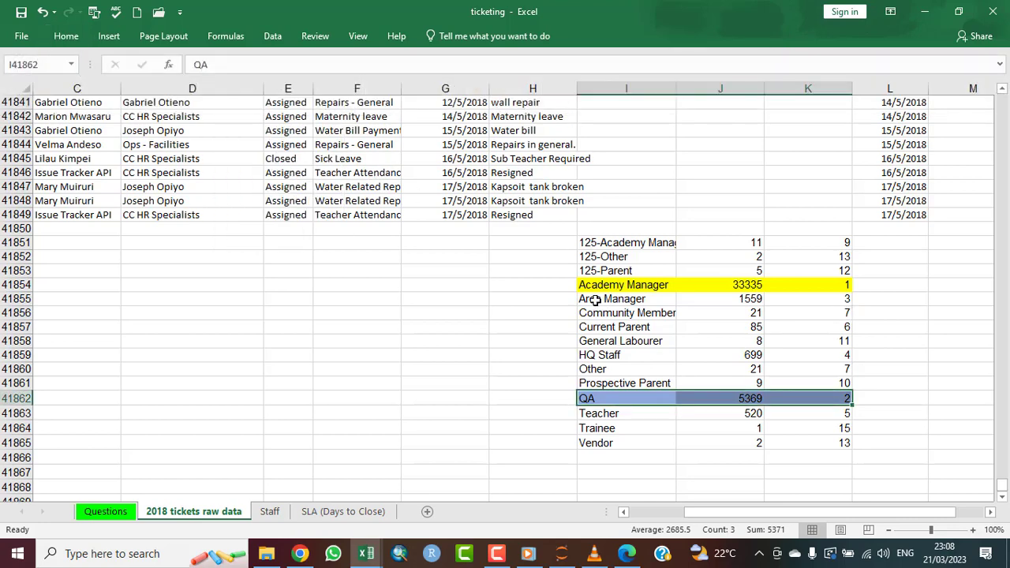
- Fill the Area Manager row, cells I41855:K41855, with a light gold theme color
{"action": "left_click_drag", "start_coordinate": [583, 300], "coordinate": [836, 299]}
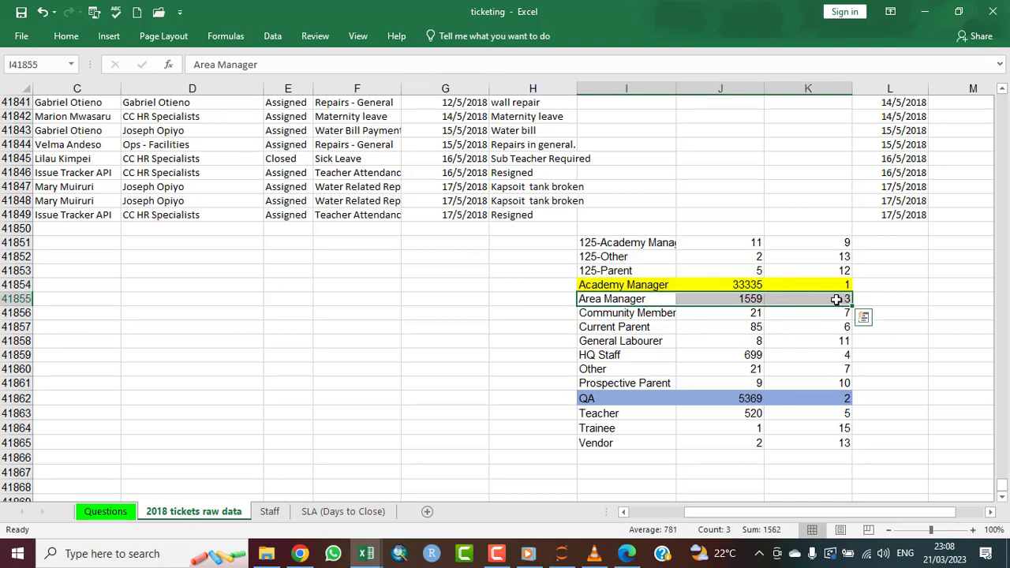
{"action": "left_click", "coordinate": [66, 38]}
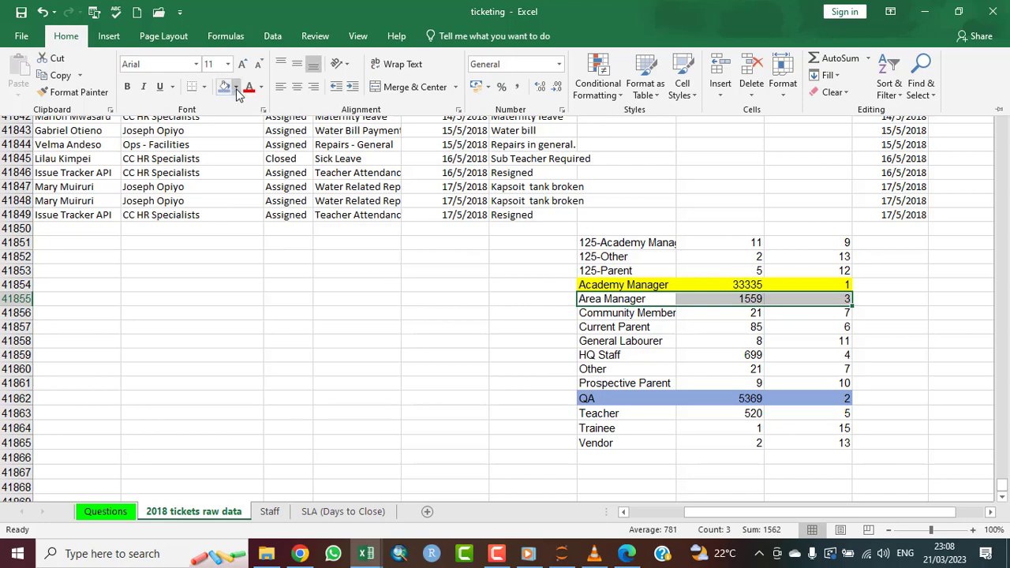
{"action": "left_click", "coordinate": [236, 89]}
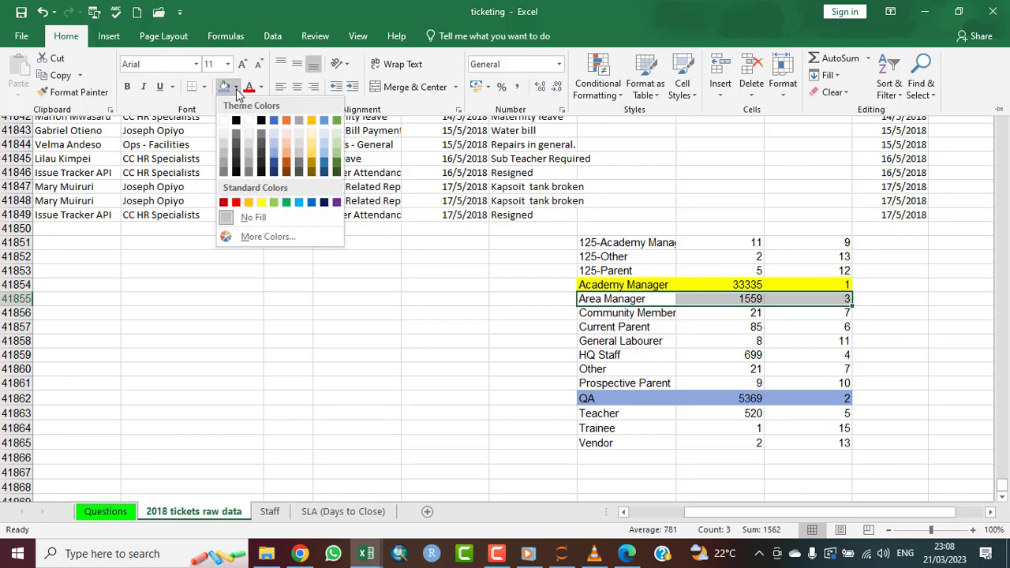
{"action": "left_click", "coordinate": [309, 145]}
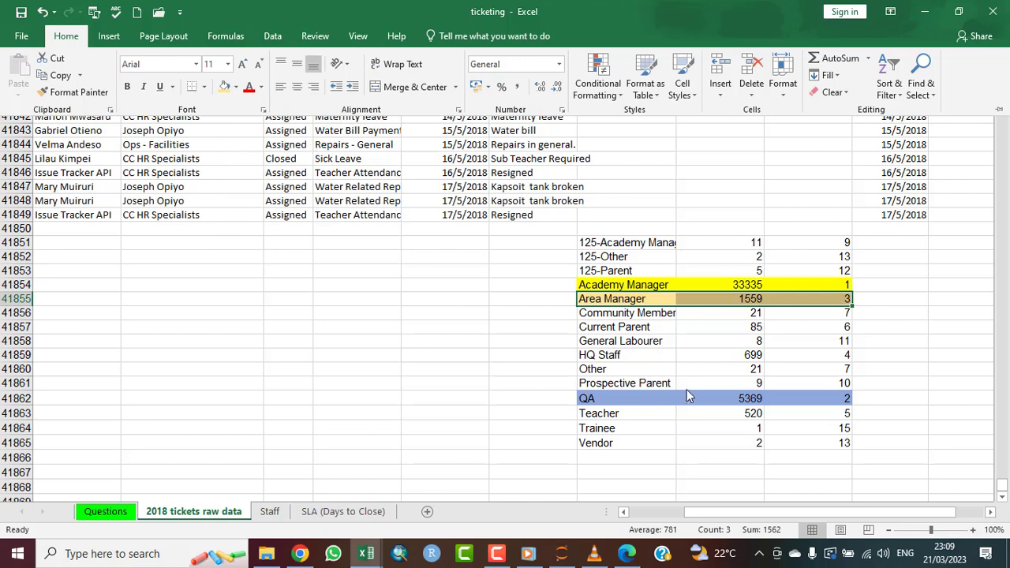
{"action": "key", "text": "ctrl+F1"}
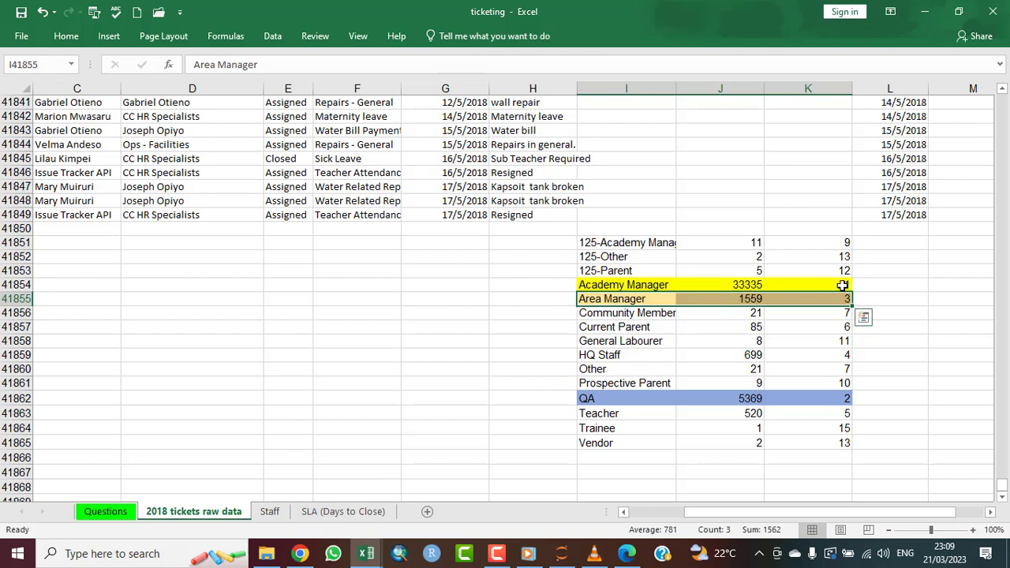
- Enter the header Ranking in K41850 above the rank column
{"action": "left_click", "coordinate": [799, 228]}
{"action": "type", "text": "R"}
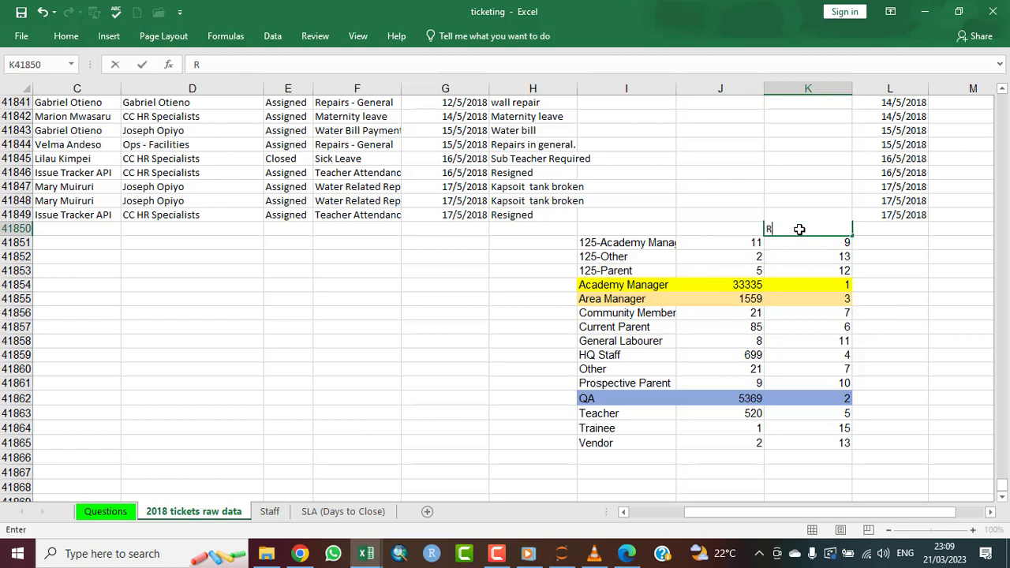
{"action": "type", "text": "anking"}
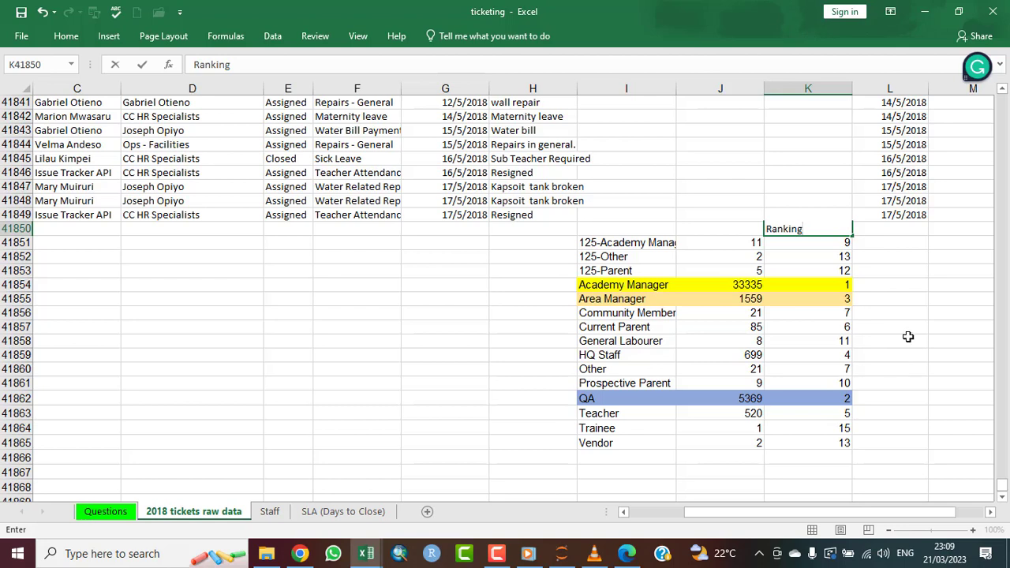
{"action": "left_click", "coordinate": [908, 337]}
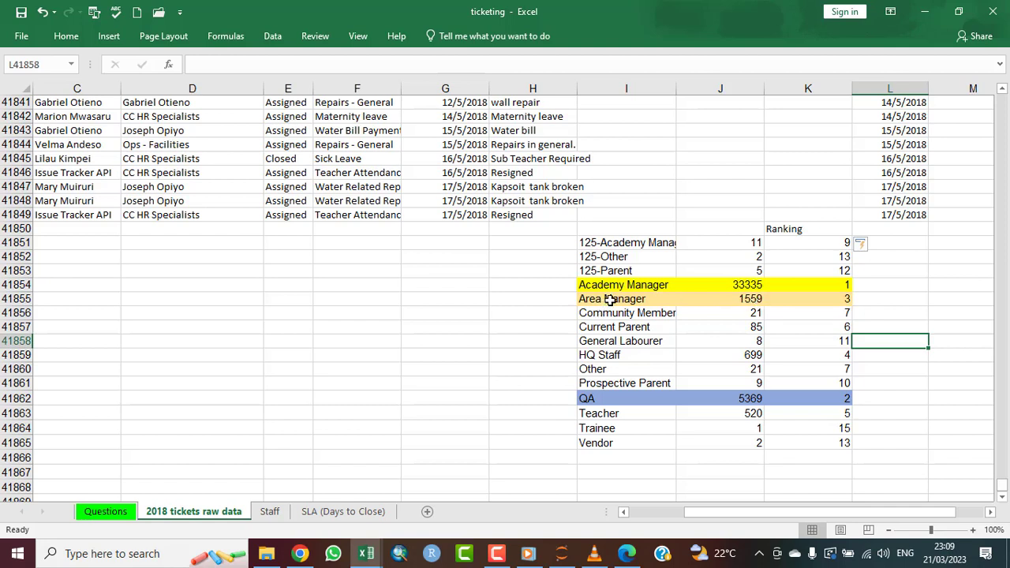
- Review the caller type questions 2a and 2b on the Questions sheet against the ranked table in 2018 tickets raw data
{"action": "left_click", "coordinate": [102, 511]}
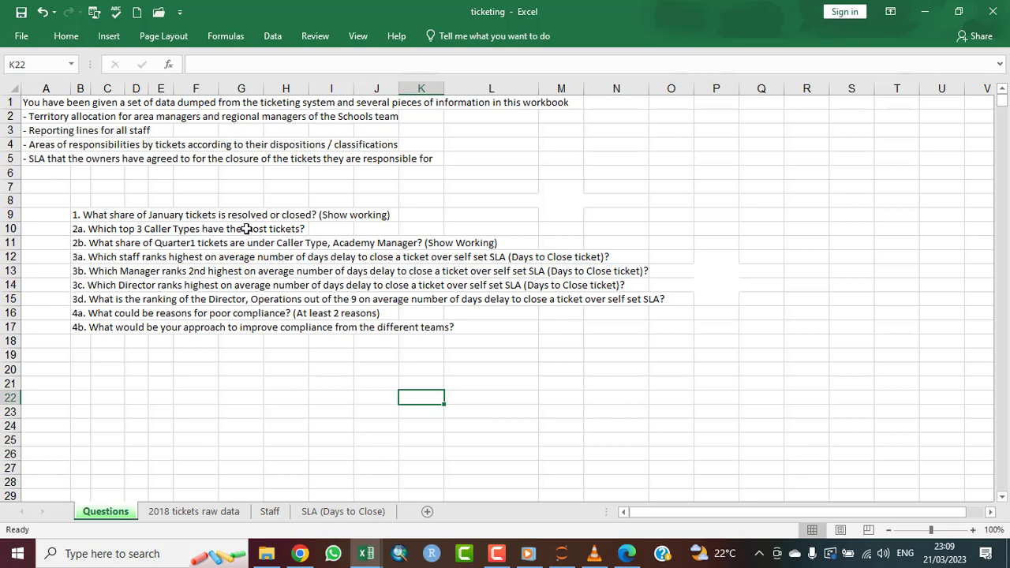
{"action": "left_click", "coordinate": [197, 513]}
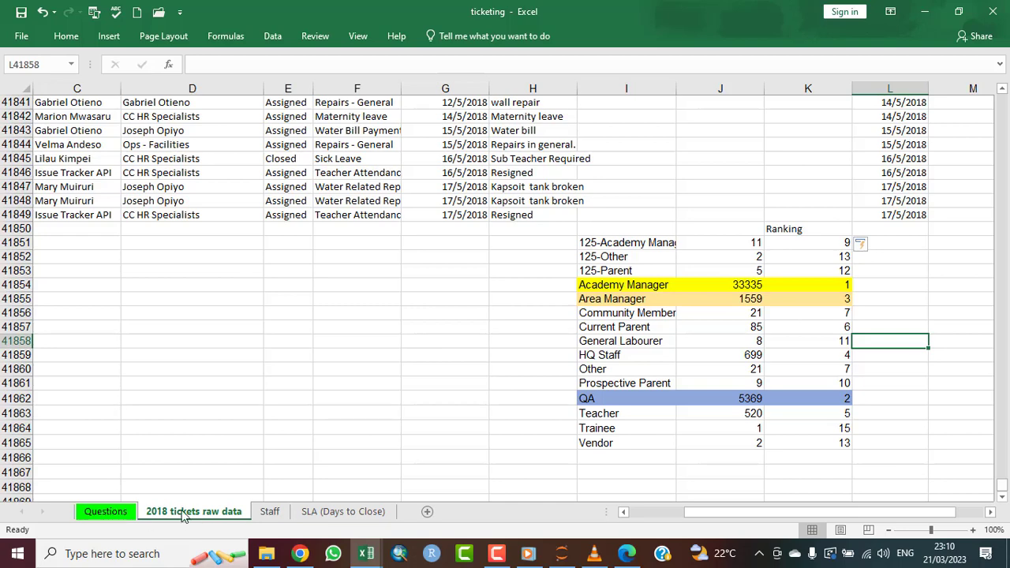
{"action": "left_click", "coordinate": [99, 512]}
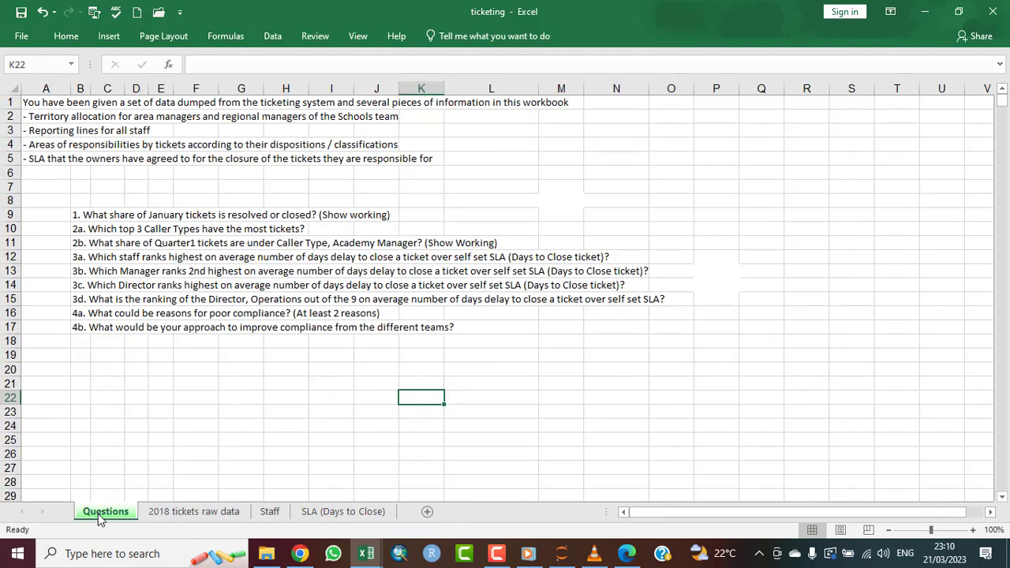